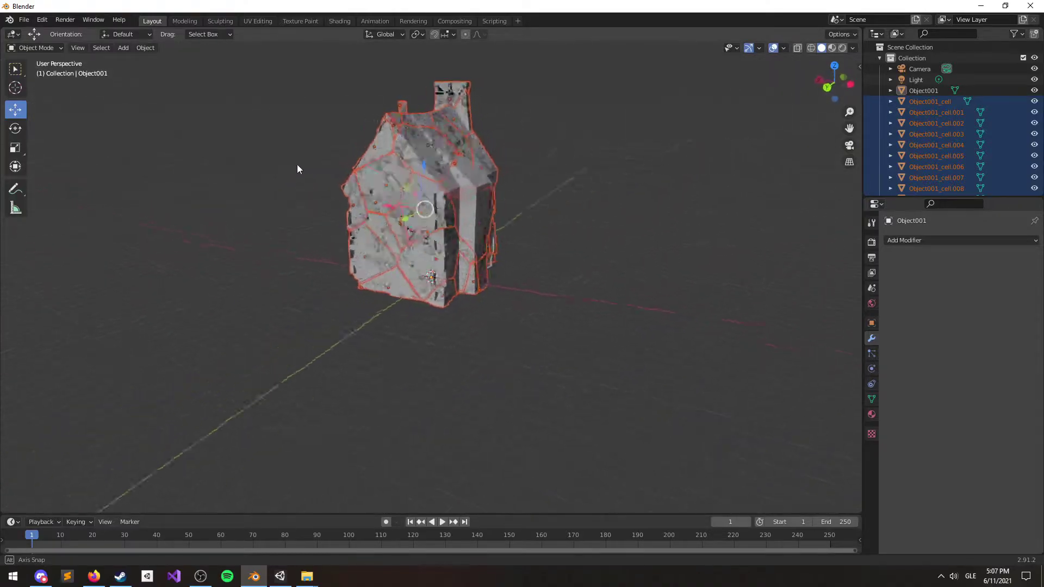
# Switch to Unity and play-test the stone house's destruction in the sample scene, ending play mode when done.
pyautogui.click(547, 185)
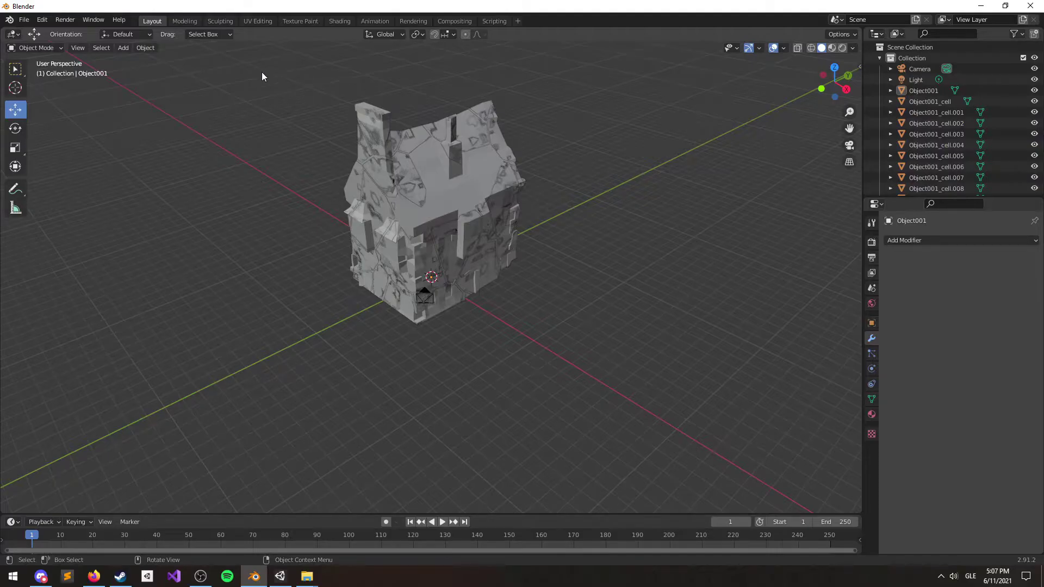
pyautogui.click(505, 31)
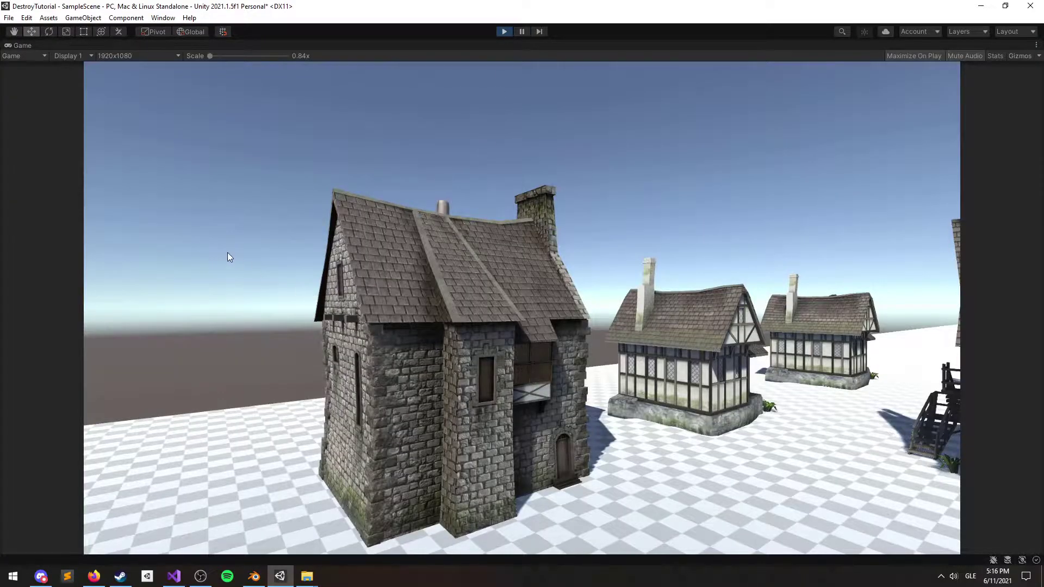
pyautogui.press('space')
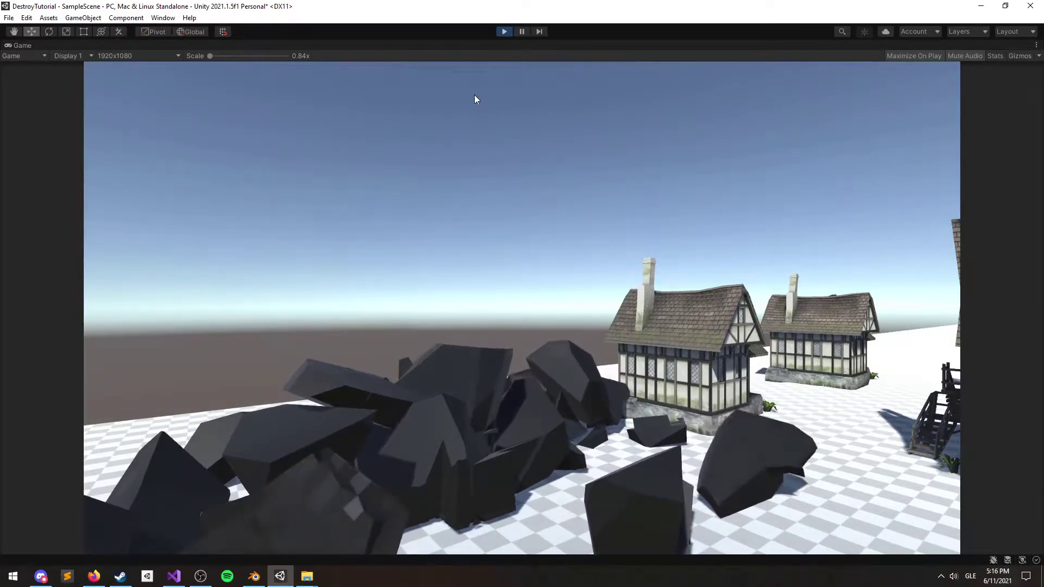
pyautogui.click(508, 31)
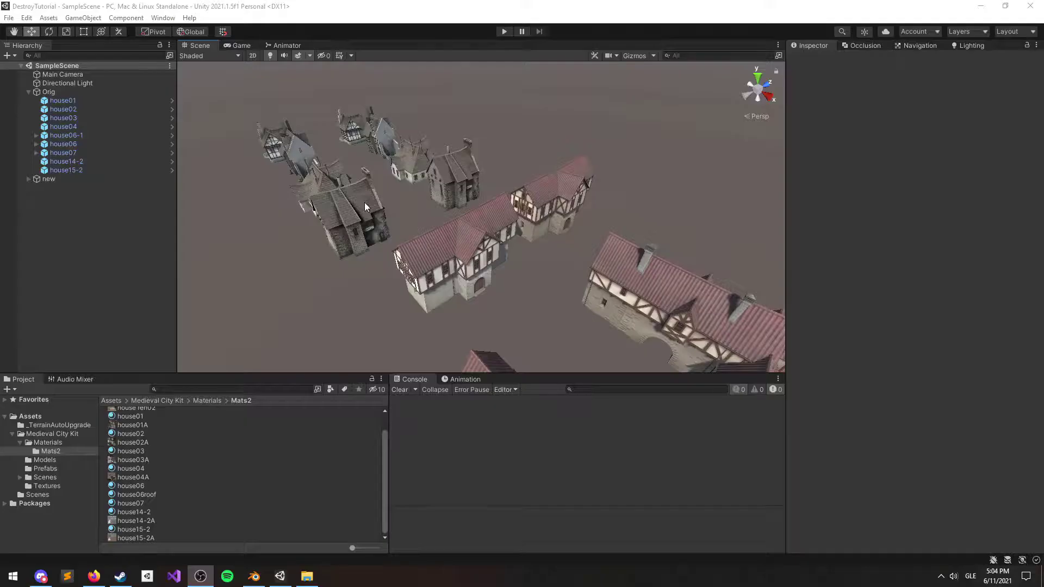
# Locate the source model of the stone house house04 through its mesh reference and reveal that model file in the file explorer.
pyautogui.click(364, 206)
pyautogui.keyDown('alt'); pyautogui.moveTo(364, 207); pyautogui.dragTo(446, 209); pyautogui.keyUp('alt')
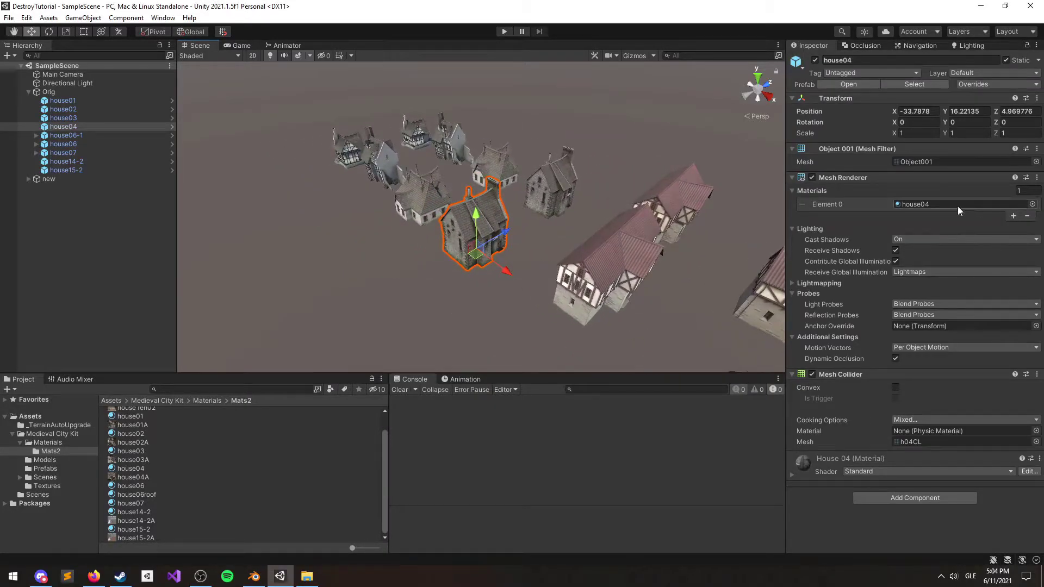
pyautogui.click(925, 161)
pyautogui.click(134, 441)
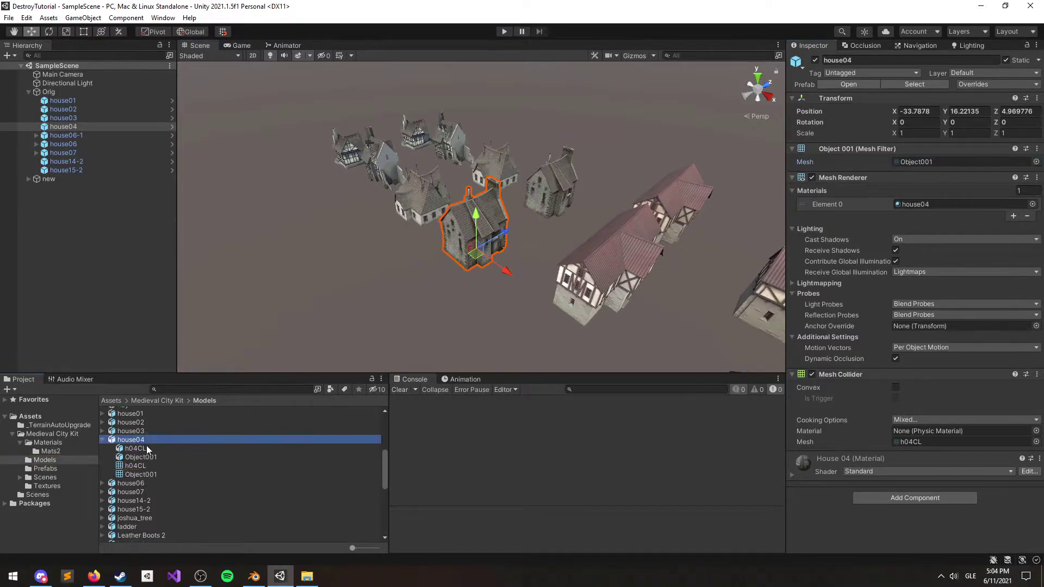
pyautogui.moveTo(906, 503); pyautogui.dragTo(632, 433)
pyautogui.rightClick(126, 440)
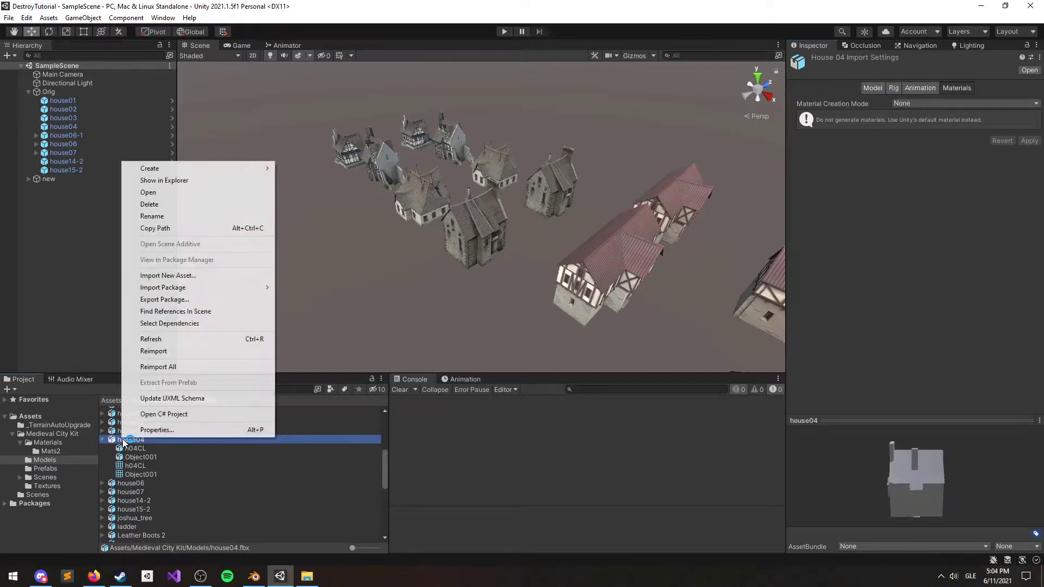
pyautogui.click(169, 181)
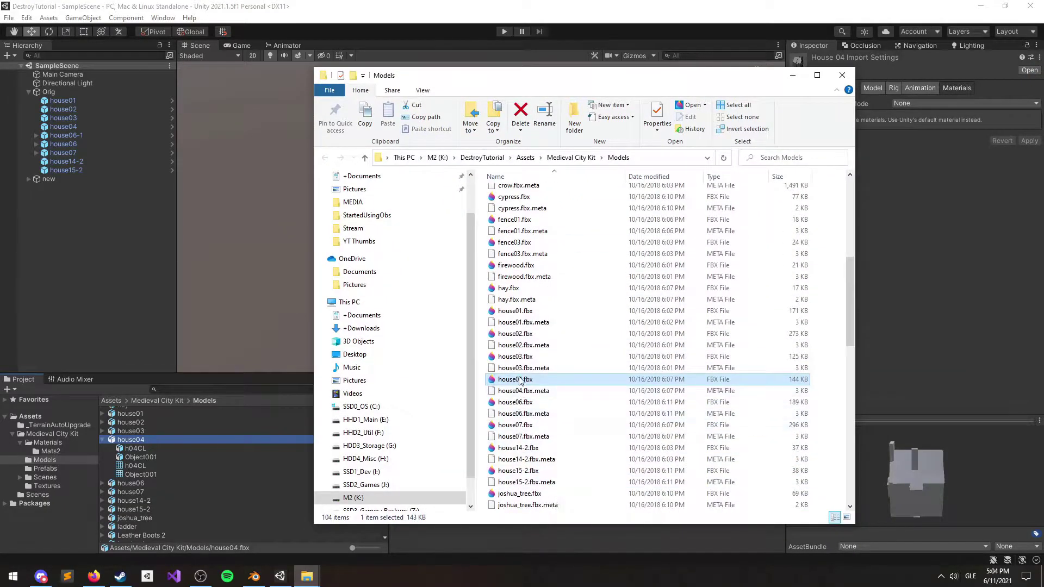
# Copy house04.fbx from the Models folder into the +EXPORTS folder on the M2 (K:) drive.
pyautogui.rightClick(520, 380)
pyautogui.click(557, 313)
pyautogui.scroll(-1, 392, 492)
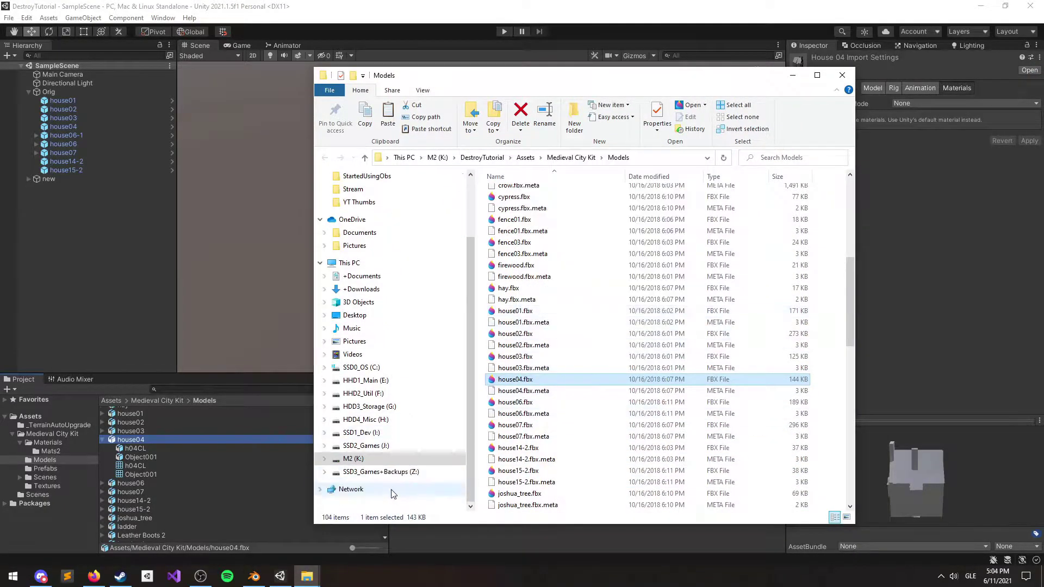
pyautogui.click(348, 458)
pyautogui.doubleClick(534, 195)
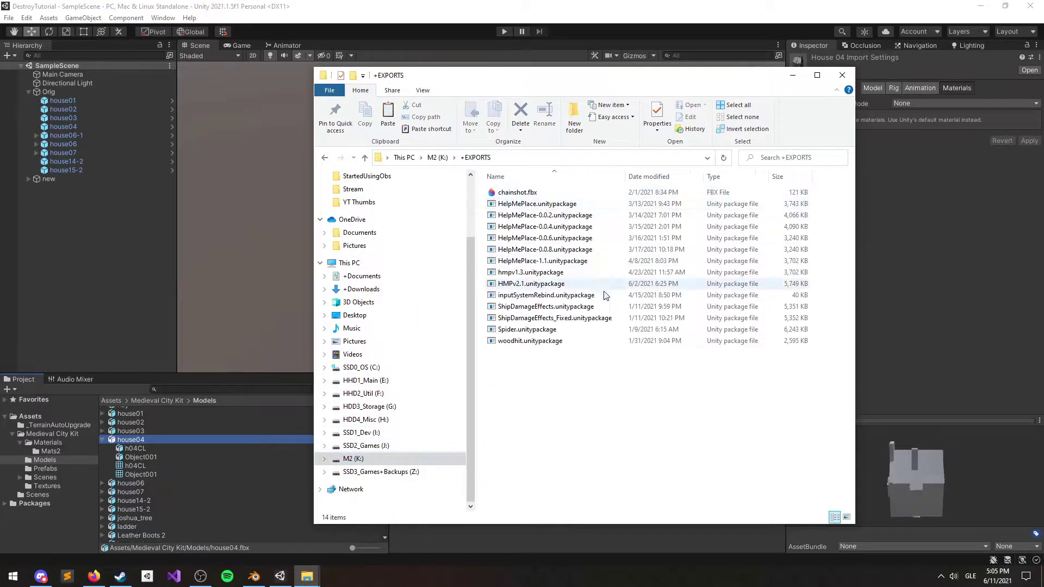
pyautogui.hotkey('ctrl', 'v')
pyautogui.click(524, 299)
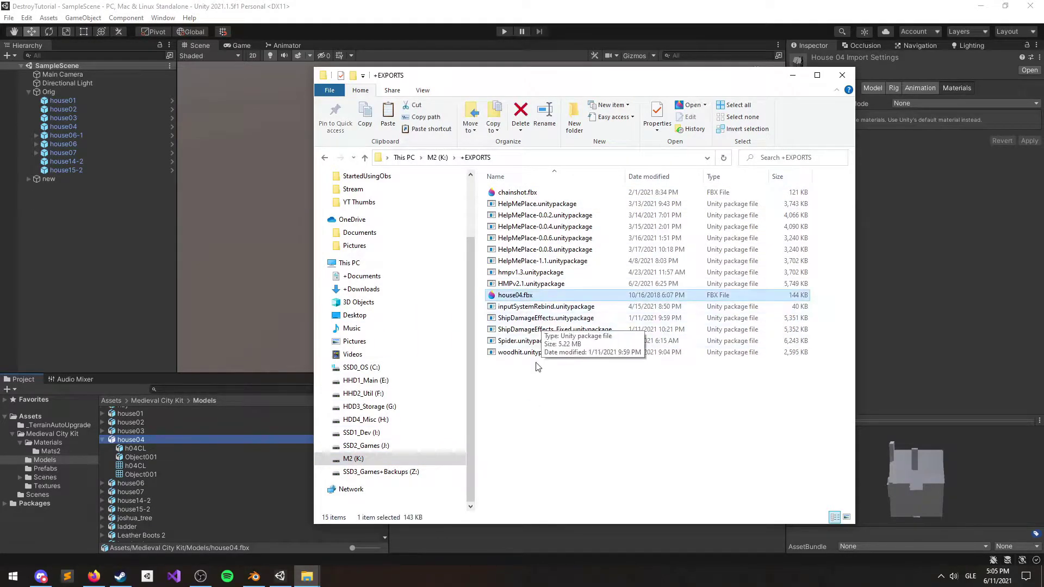
# Switch to Blender and import house04.fbx from K:\+EXPORTS as an FBX.
pyautogui.click(260, 581)
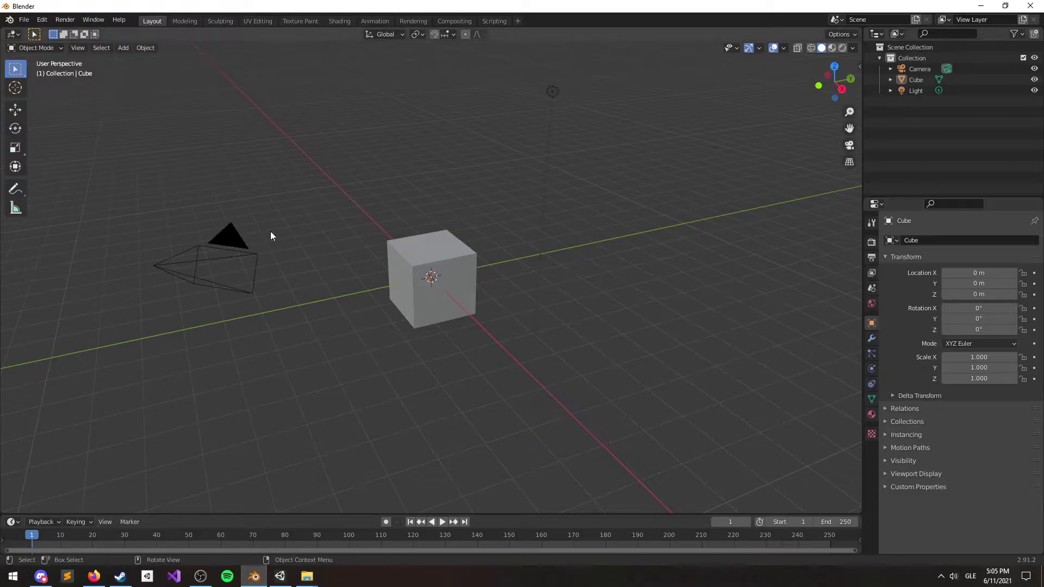
pyautogui.click(25, 22)
pyautogui.moveTo(56, 167)
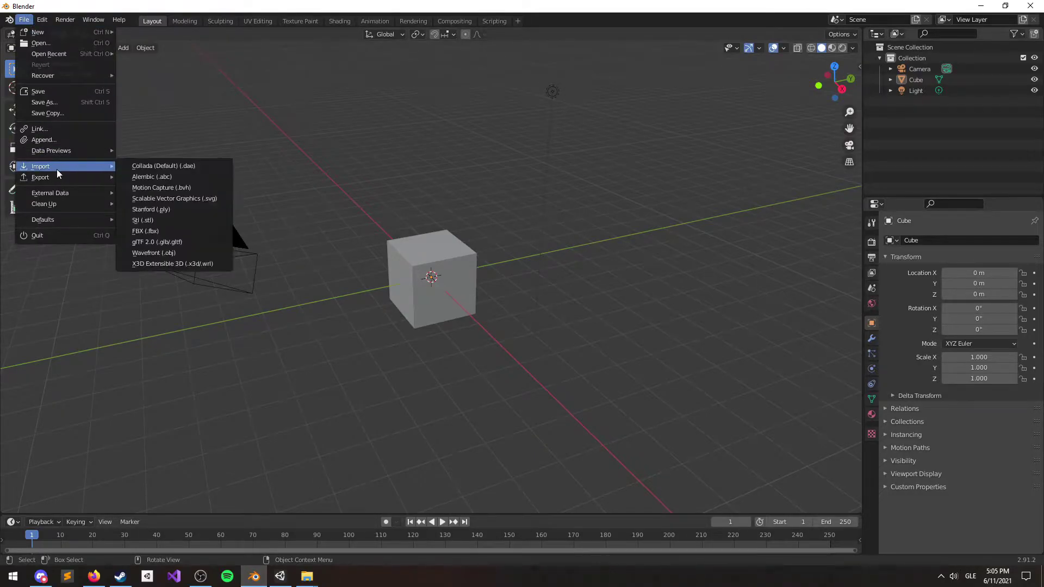
pyautogui.click(188, 231)
pyautogui.doubleClick(285, 117)
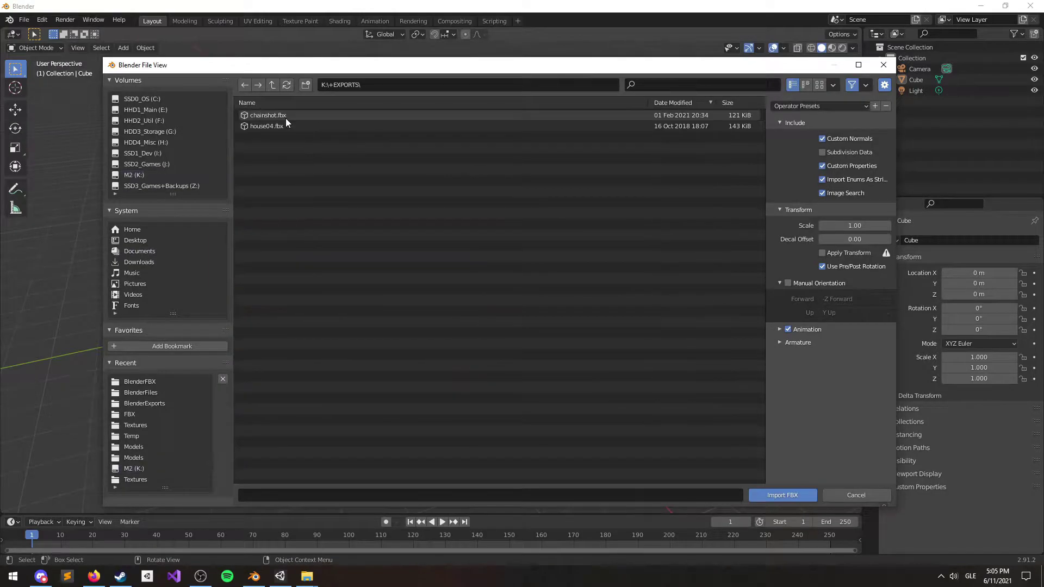
pyautogui.doubleClick(266, 126)
# Delete the default cube from the scene containing the imported house.
pyautogui.scroll(-5, 477, 250)
pyautogui.moveTo(476, 250)
pyautogui.mouseDown(button='middle')
pyautogui.moveTo(449, 275)
pyautogui.moveTo(364, 260)
pyautogui.moveTo(472, 241)
pyautogui.moveTo(521, 246)
pyautogui.moveTo(470, 257)
pyautogui.mouseUp(button='middle')
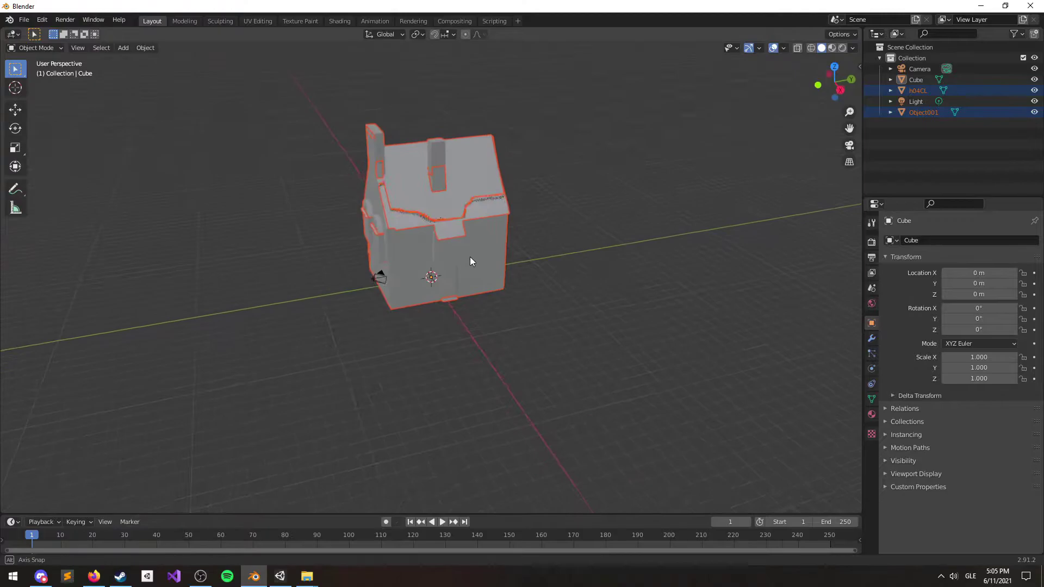
pyautogui.click(917, 80)
pyautogui.press('Delete')
pyautogui.click(921, 79)
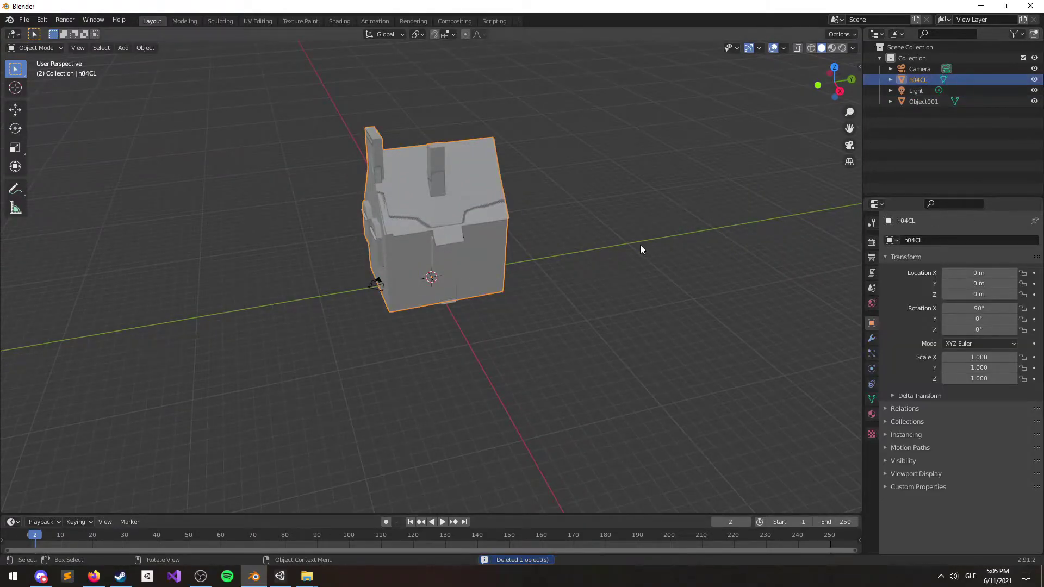
pyautogui.press('F2')
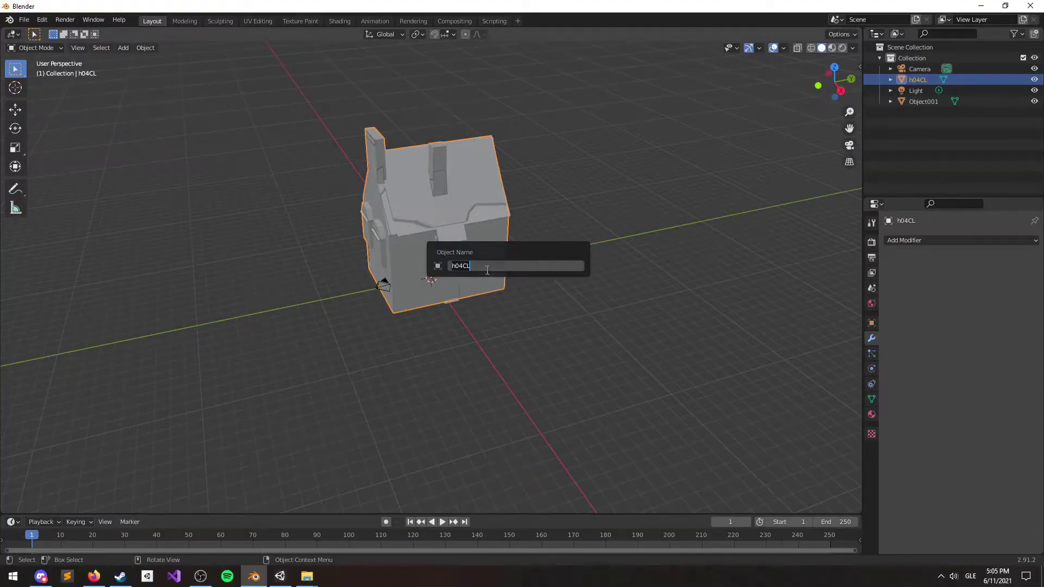
pyautogui.click(547, 337)
pyautogui.click(477, 252)
pyautogui.press('F3')
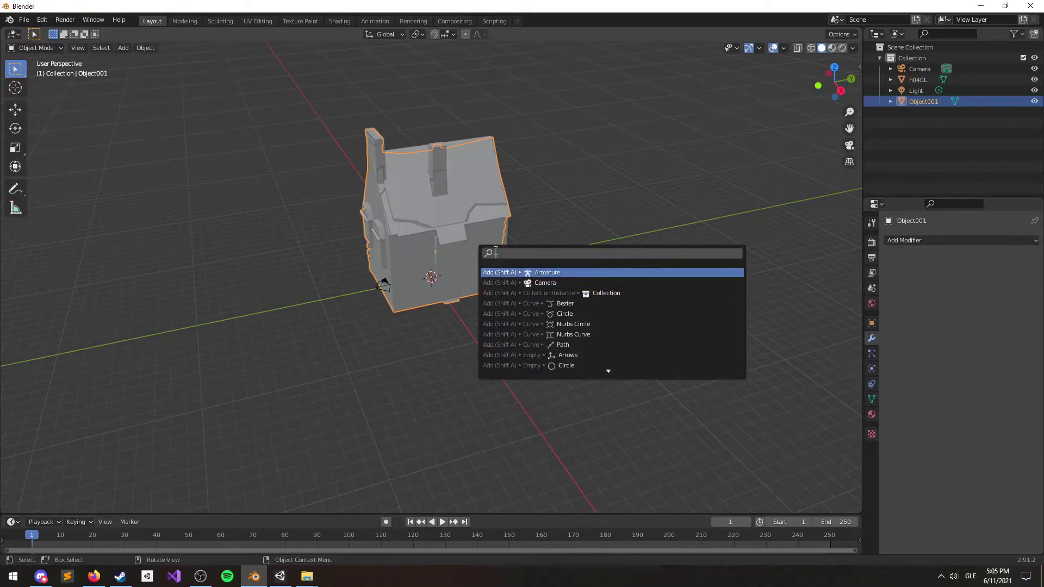
pyautogui.click(504, 221)
# Move the simplified collision mesh h04CL aside along Y, away from the detailed house, and delete it.
pyautogui.click(508, 243)
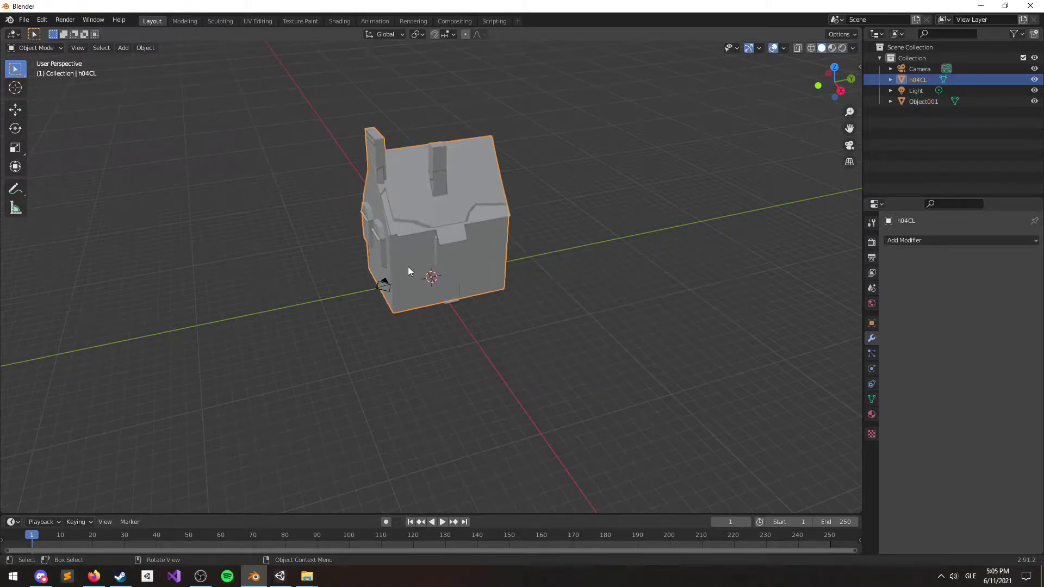
pyautogui.click(14, 109)
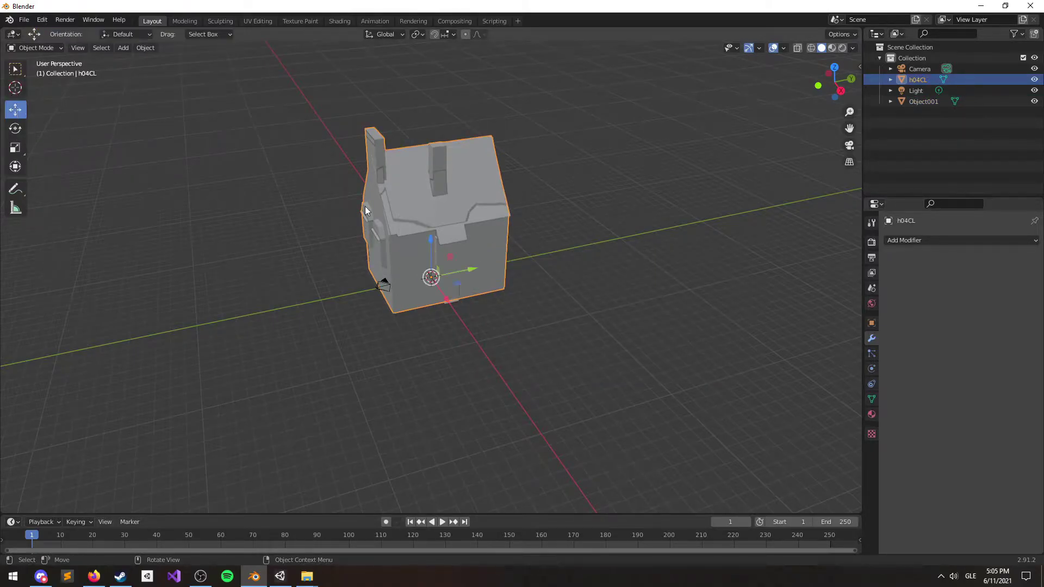
pyautogui.moveTo(476, 271); pyautogui.dragTo(310, 286)
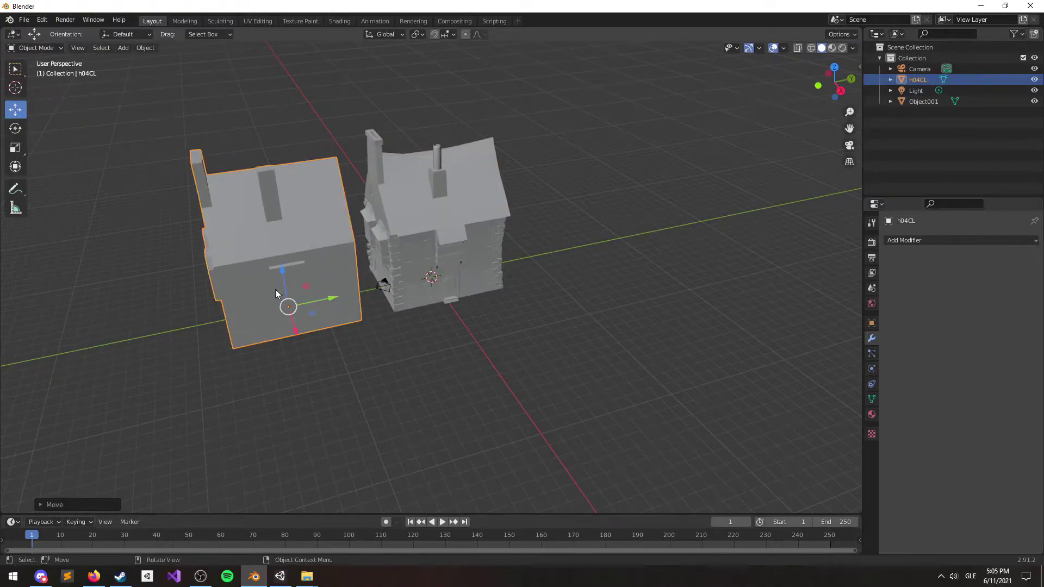
pyautogui.press('Delete')
# Run Cell Fracture on the detailed house Object001 with the Ss operator preset.
pyautogui.click(443, 230)
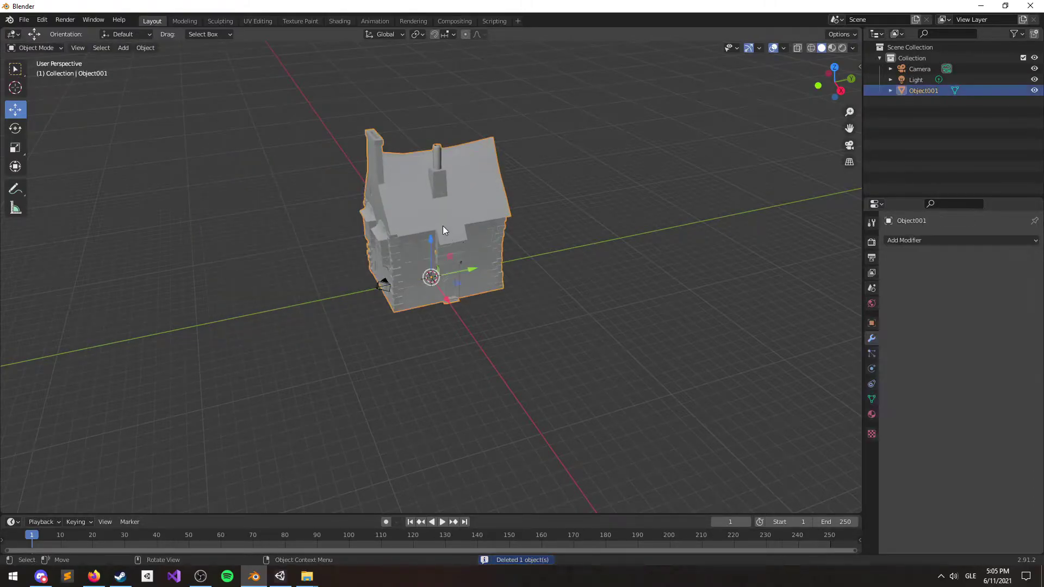
pyautogui.press('F3')
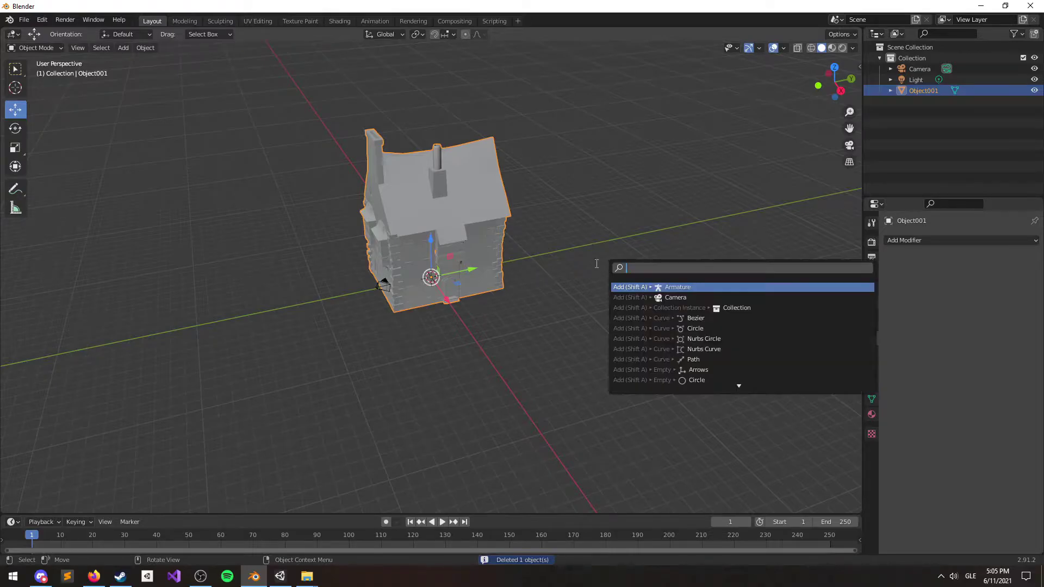
pyautogui.write('ce')
pyautogui.click(672, 288)
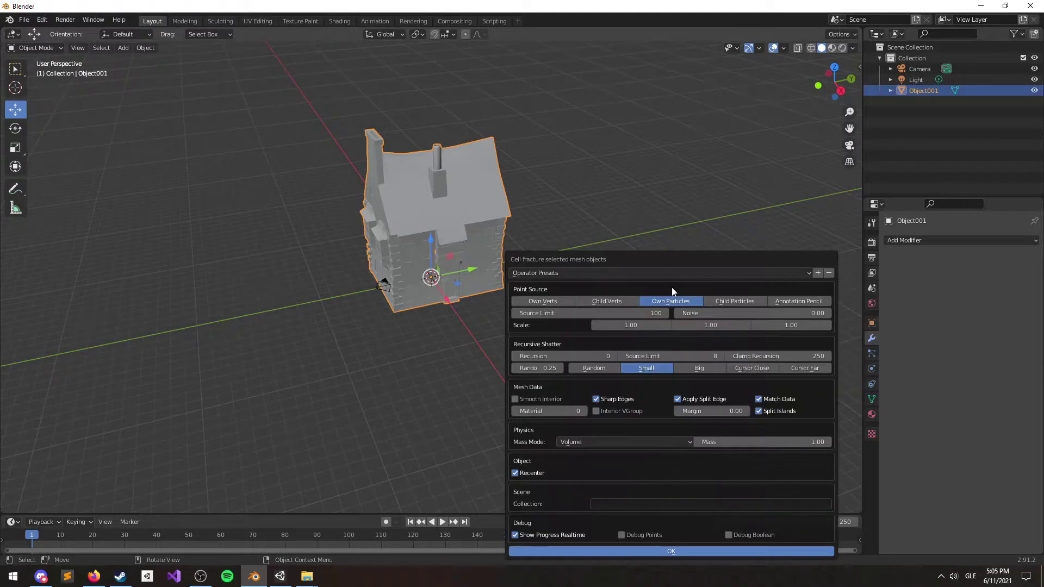
pyautogui.moveTo(616, 259); pyautogui.dragTo(612, 178)
pyautogui.click(720, 189)
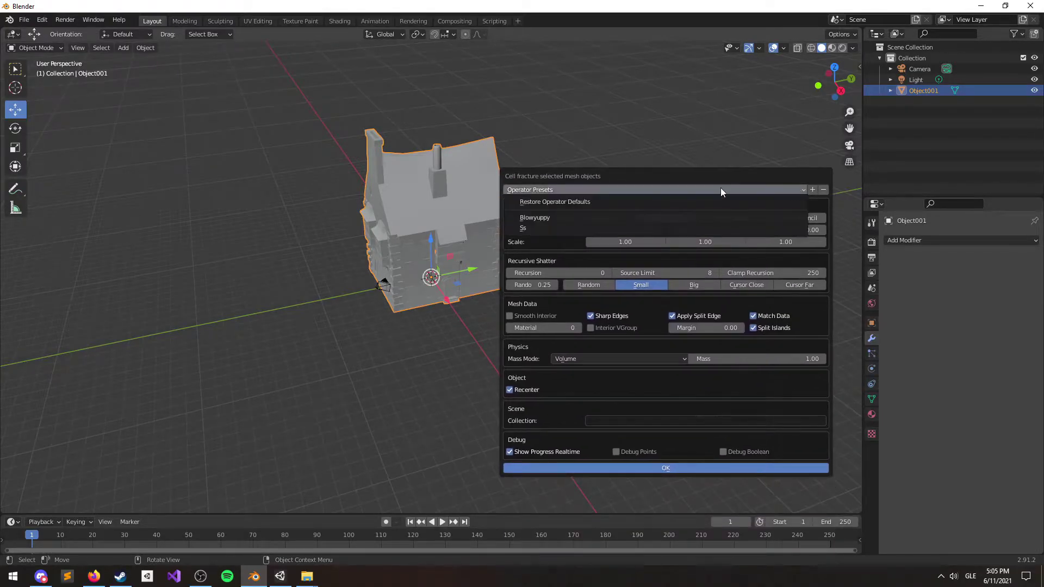
pyautogui.click(511, 228)
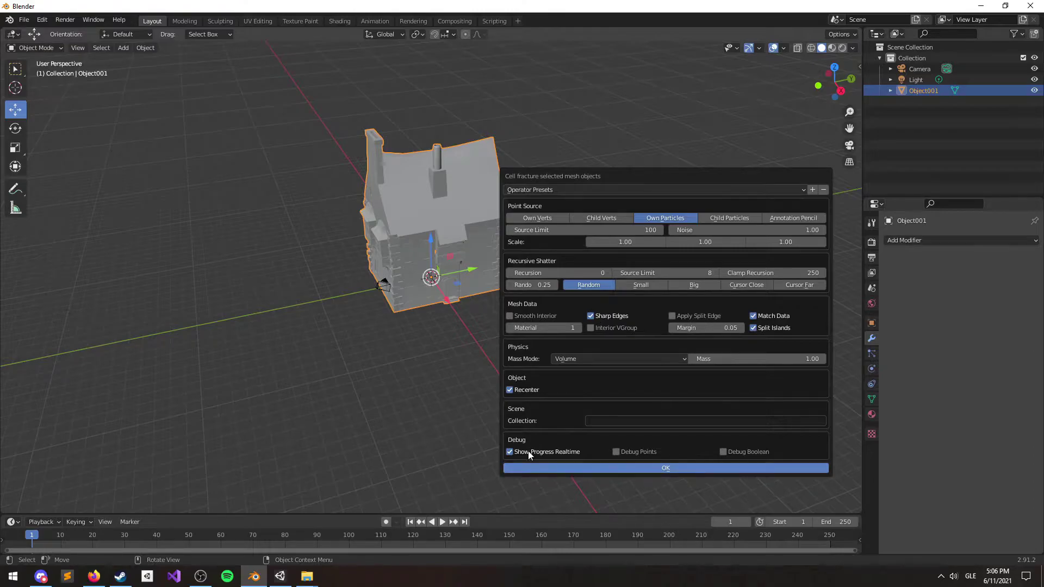
pyautogui.click(665, 469)
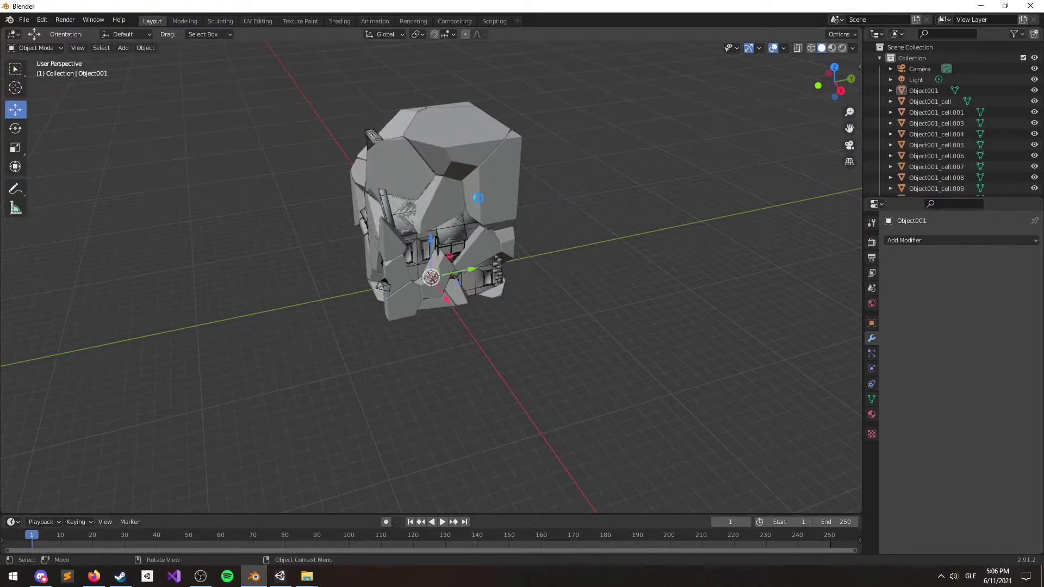
# Pull the two fractured roof pieces Object001_cell.015 and Object001_cell.053 out of the house along the X axis.
pyautogui.click(394, 162)
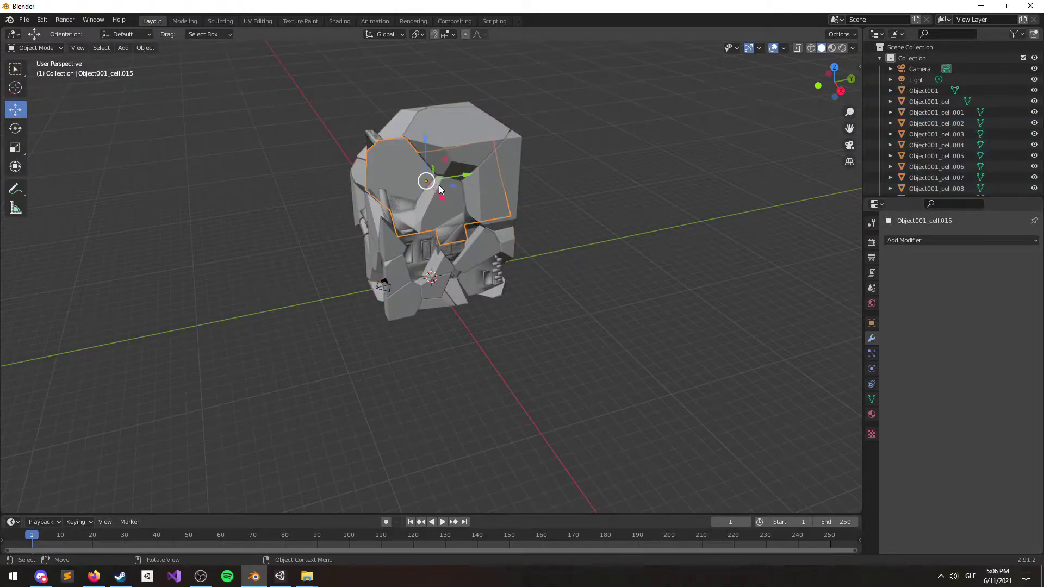
pyautogui.moveTo(440, 201); pyautogui.dragTo(575, 318)
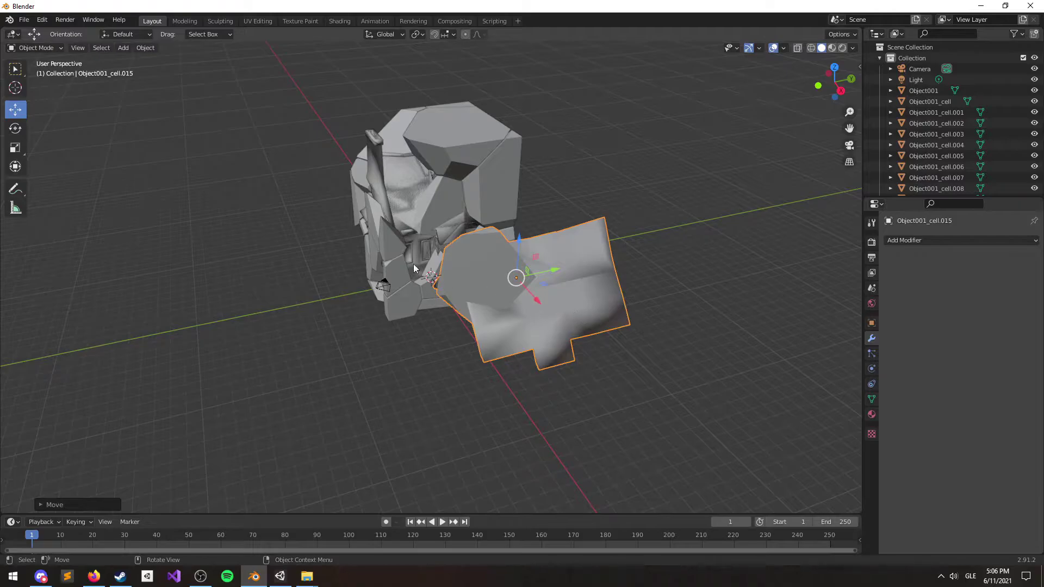
pyautogui.click(451, 195)
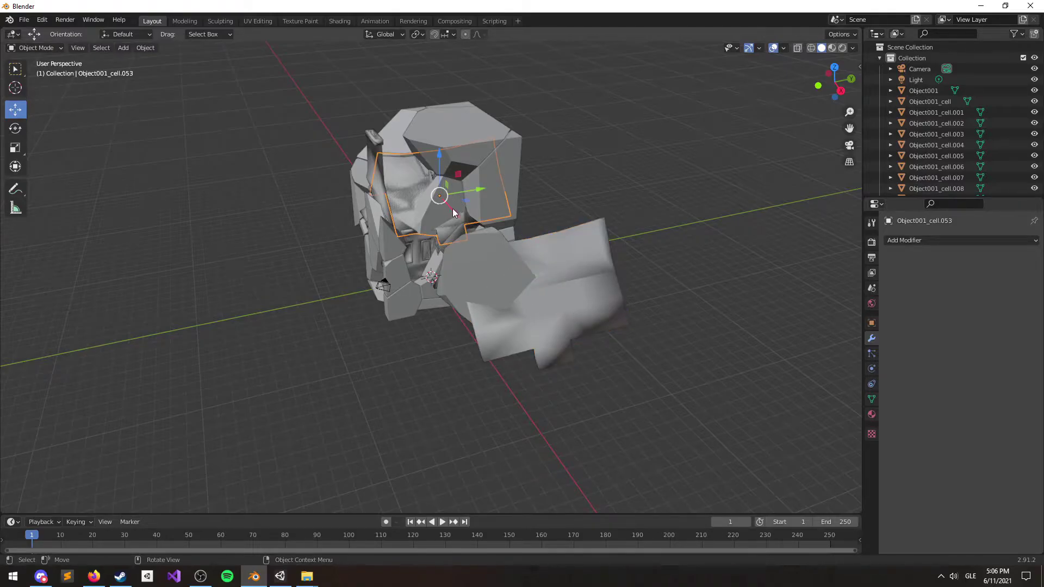
pyautogui.moveTo(452, 207); pyautogui.dragTo(554, 322)
pyautogui.moveTo(553, 322)
pyautogui.mouseDown(button='middle')
pyautogui.moveTo(630, 324)
pyautogui.moveTo(562, 318)
pyautogui.mouseUp(button='middle')
# Move the original Object001 house aside along negative Y and the hollow house piece Object001_cell.249 out along positive Y.
pyautogui.click(444, 282)
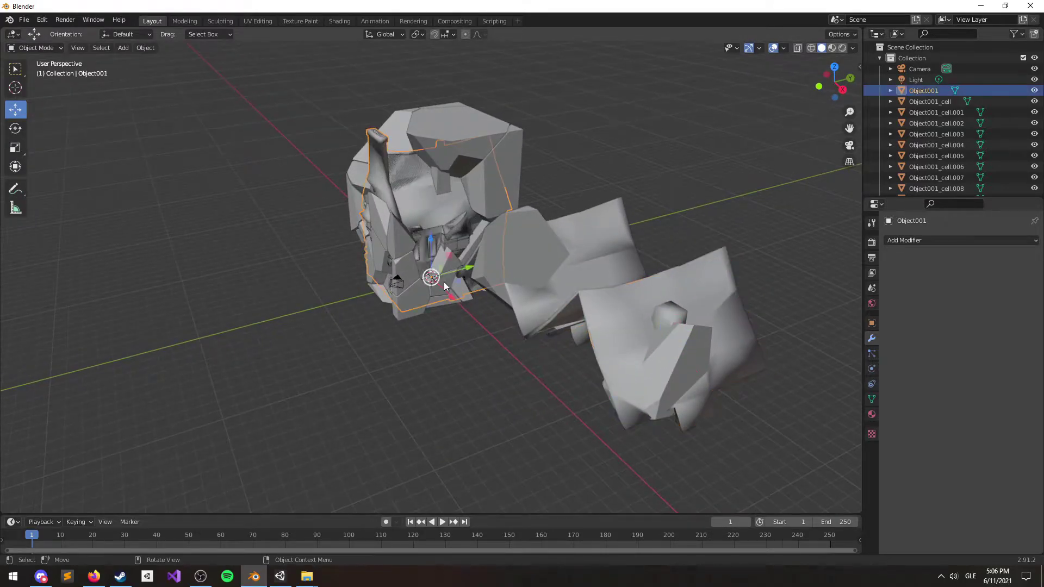
pyautogui.moveTo(469, 268); pyautogui.dragTo(251, 323)
pyautogui.click(427, 243)
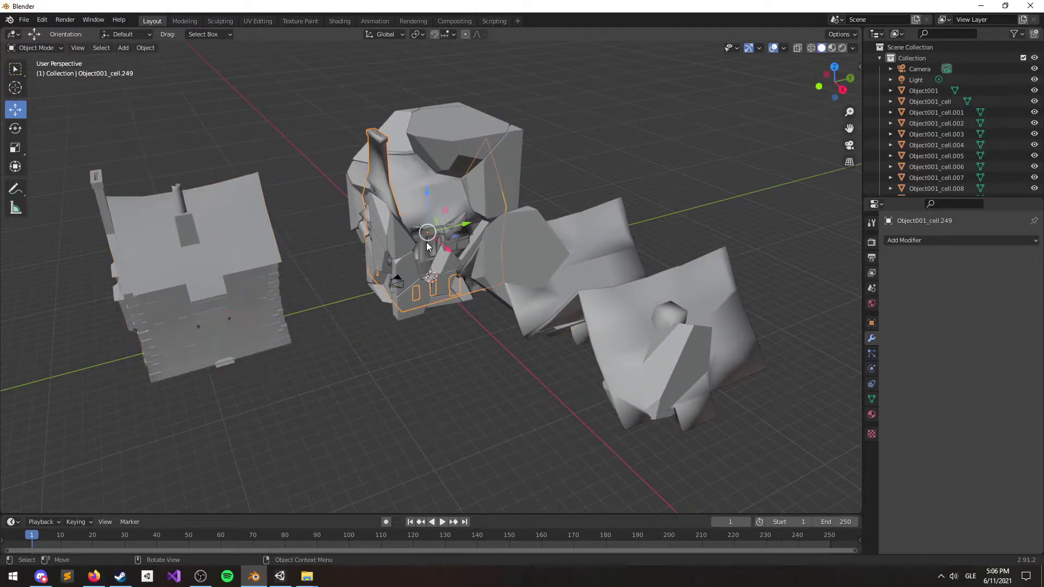
pyautogui.moveTo(461, 233); pyautogui.dragTo(544, 193)
pyautogui.moveTo(544, 193); pyautogui.dragTo(428, 220, button='middle')
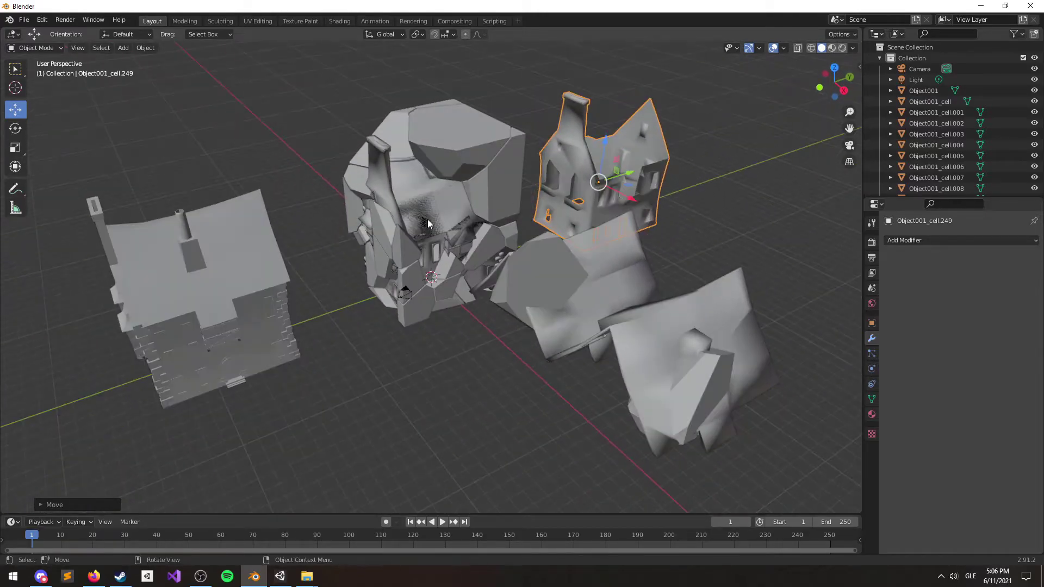
# Try to move the roof piece Object001_cell.045 about 20 m out along the Y axis.
pyautogui.click(449, 208)
pyautogui.moveTo(491, 163); pyautogui.dragTo(670, 122)
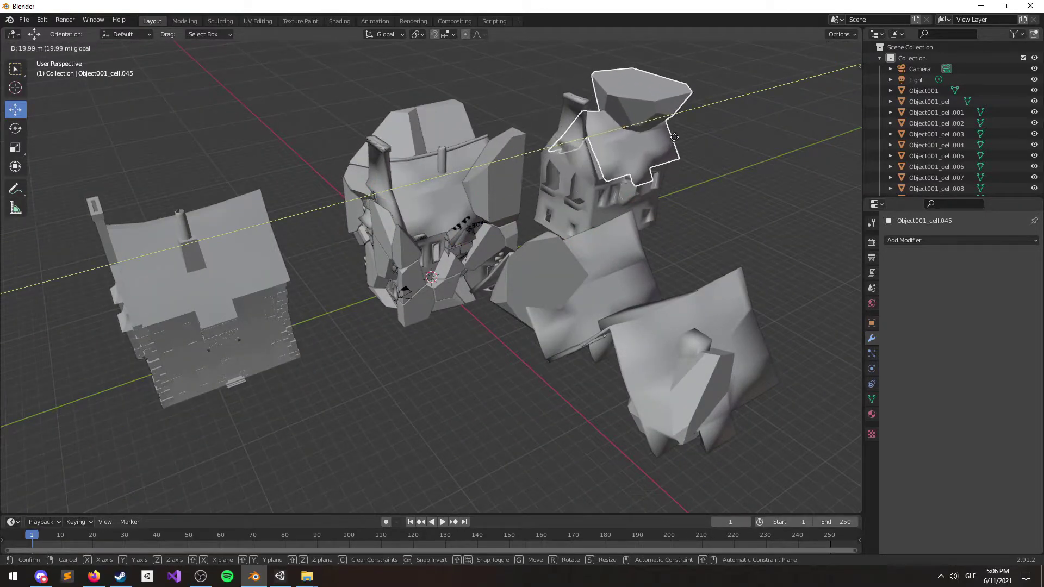
pyautogui.moveTo(670, 122); pyautogui.dragTo(681, 118)
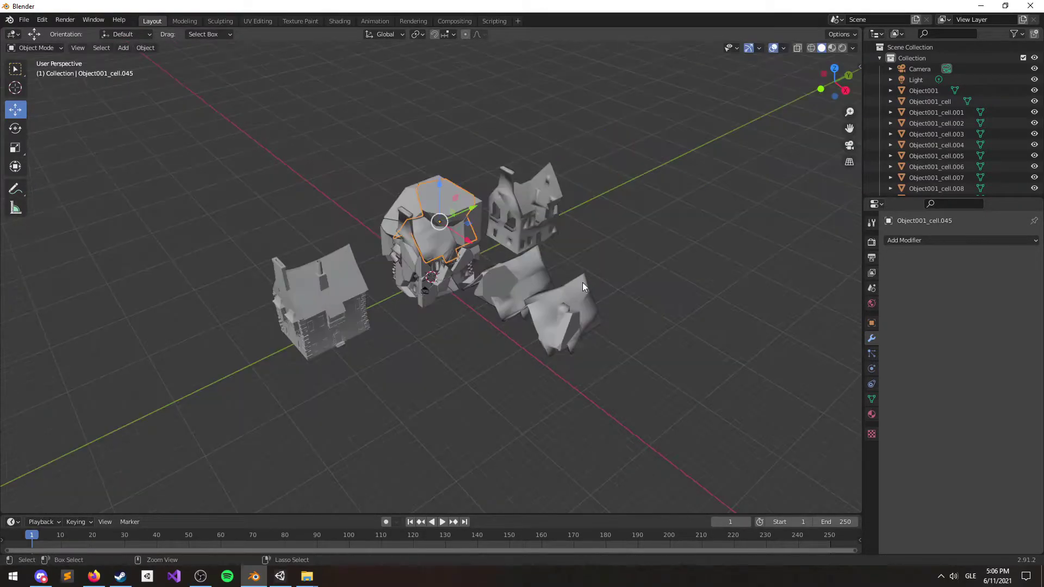
# Undo the piece moves and the Cell Fracture to restore the single, unfractured Object001 house.
pyautogui.hotkey('ctrl', 'z')
pyautogui.hotkey('ctrl', 'z')
pyautogui.hotkey('ctrl', 'z')
pyautogui.hotkey('ctrl', 'z')
pyautogui.hotkey('ctrl', 'z')
pyautogui.hotkey('ctrl', 'z')
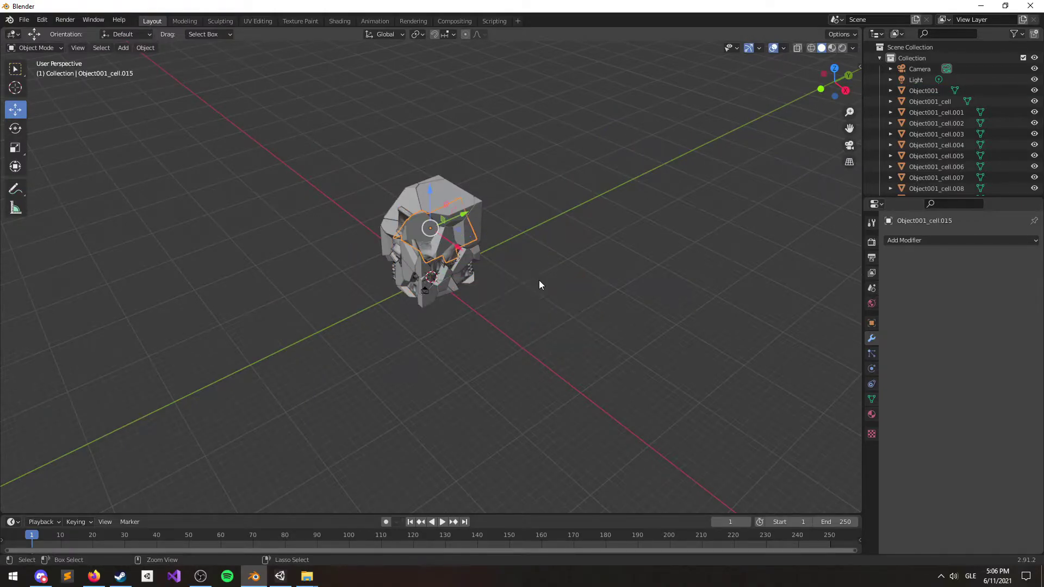
# Add a Remesh modifier to the Object001 house and switch it to Sharp mode.
pyautogui.scroll(4, 540, 280)
pyautogui.click(907, 240)
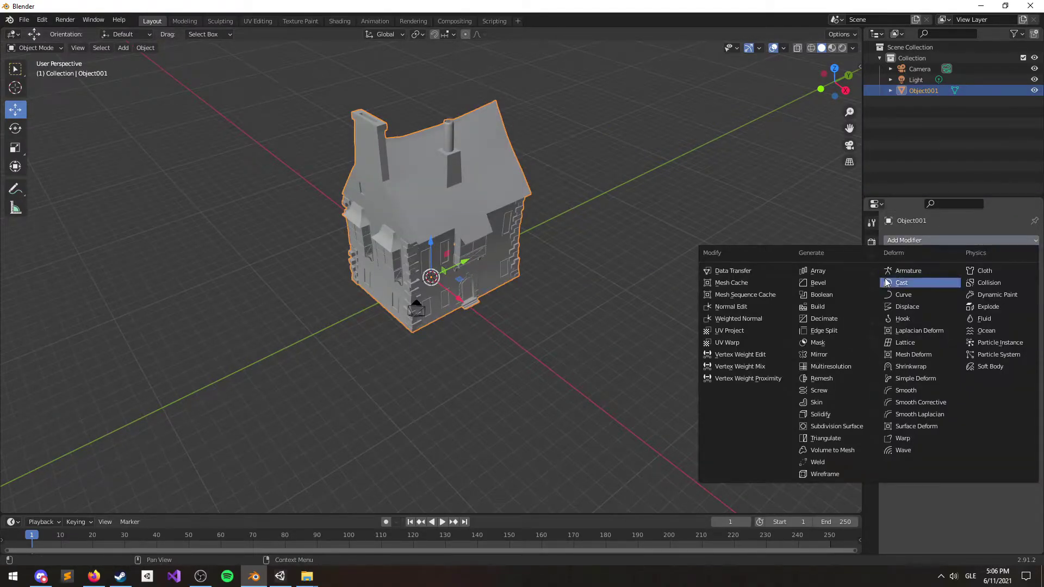
pyautogui.click(821, 379)
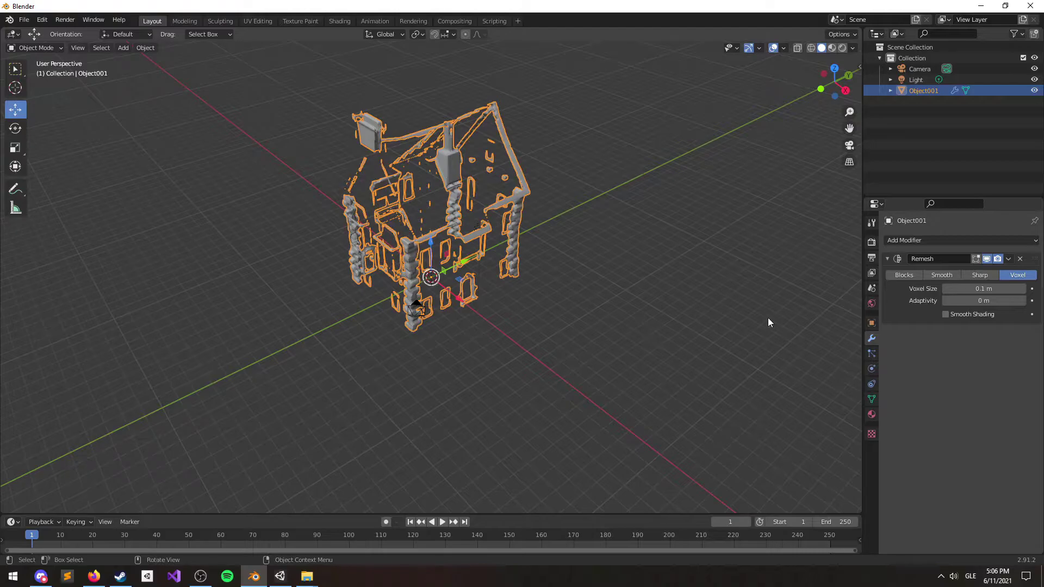
pyautogui.click(982, 276)
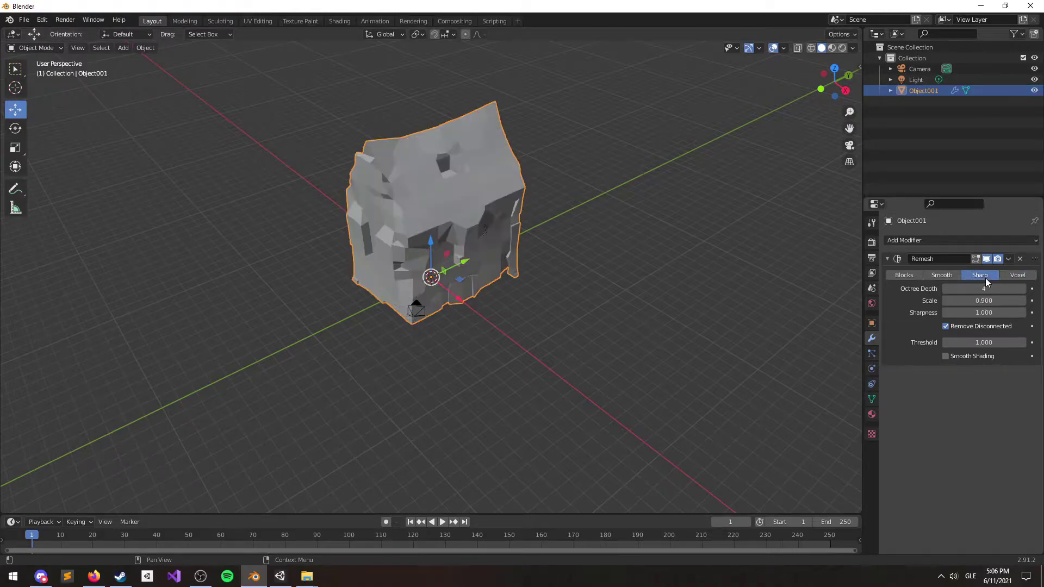
# Try Remesh octree depths from 3 to 6 on the house and settle on a depth of 5.
pyautogui.click(945, 288)
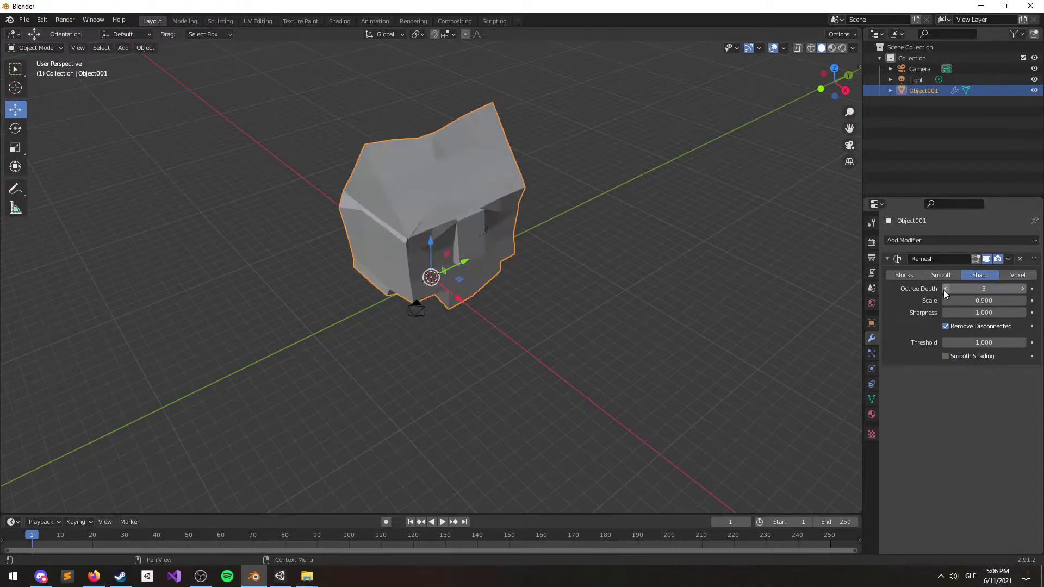
pyautogui.click(1024, 290)
pyautogui.click(1024, 289)
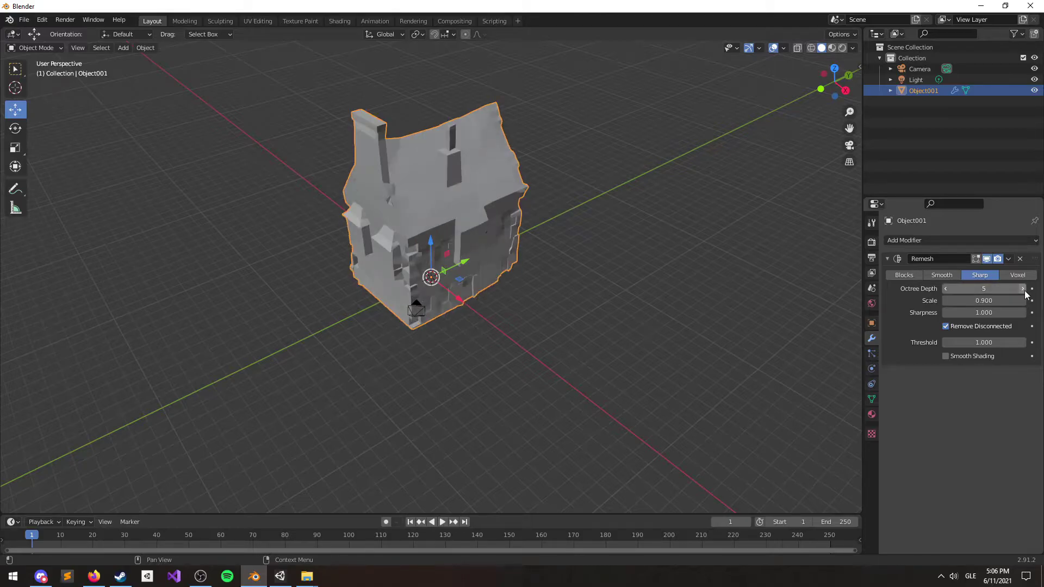
pyautogui.click(1023, 290)
pyautogui.click(1024, 289)
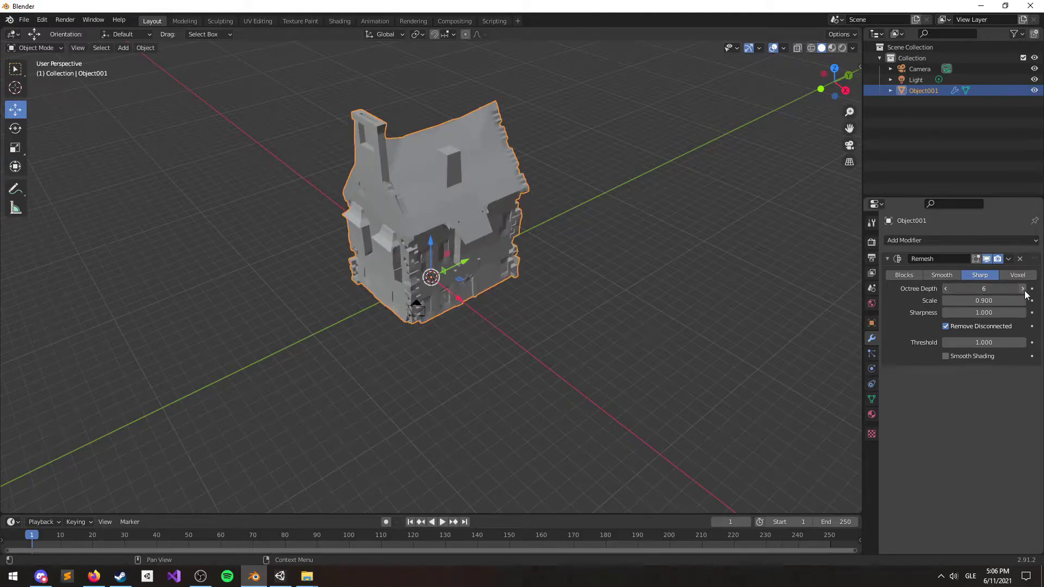
pyautogui.click(945, 289)
pyautogui.click(946, 290)
pyautogui.click(945, 289)
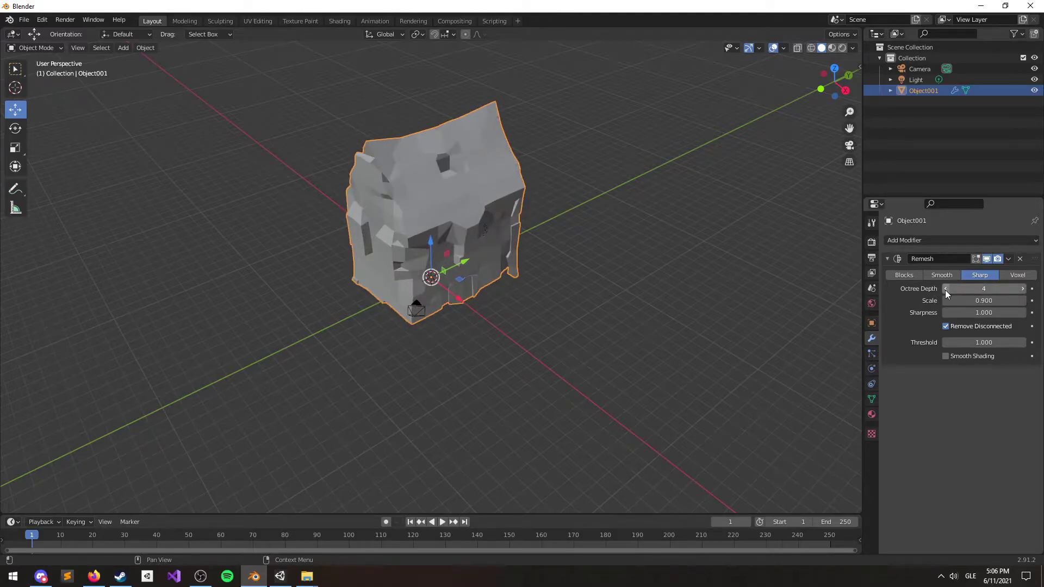
pyautogui.click(1024, 289)
pyautogui.moveTo(631, 248)
pyautogui.mouseDown(button='middle')
pyautogui.moveTo(611, 239)
pyautogui.moveTo(626, 241)
pyautogui.mouseUp(button='middle')
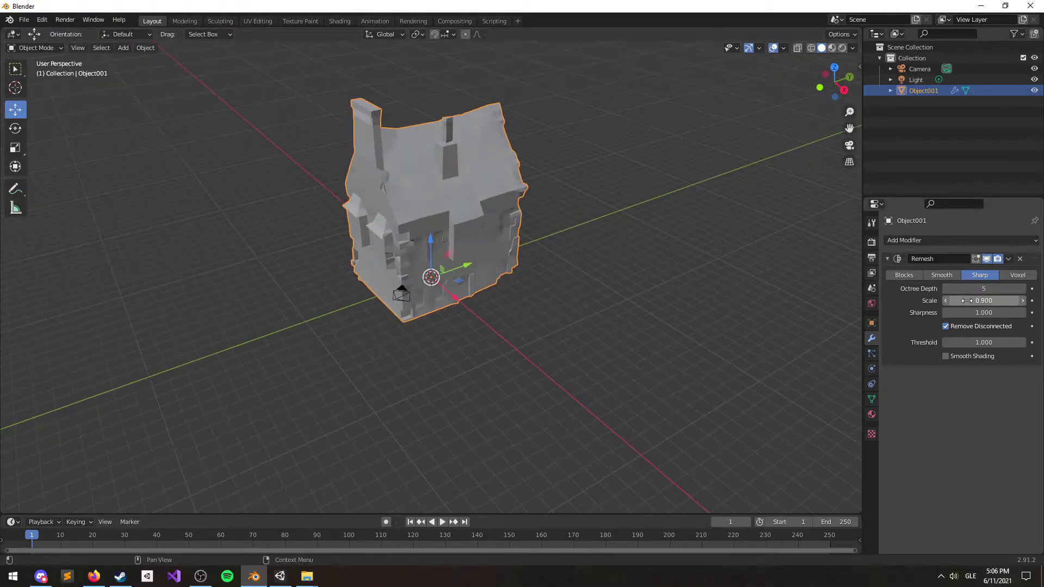
# Apply the Remesh modifier to Object001.
pyautogui.click(1009, 259)
pyautogui.click(981, 271)
pyautogui.click(890, 91)
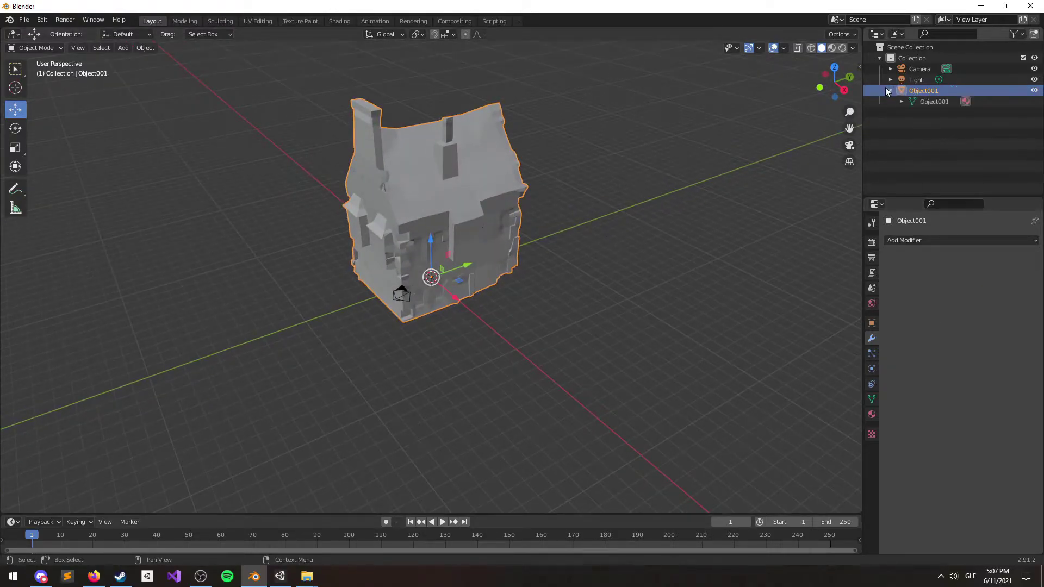
pyautogui.click(890, 91)
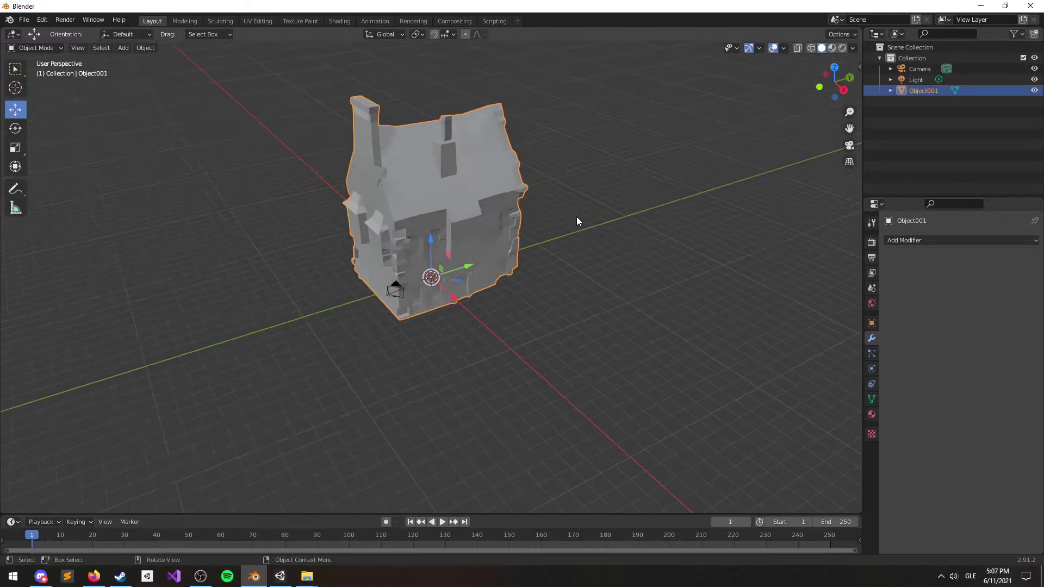
# Run Cell Fracture on the remeshed Object001 house with the saved operator preset, and deselect everything.
pyautogui.press('F3')
pyautogui.click(673, 242)
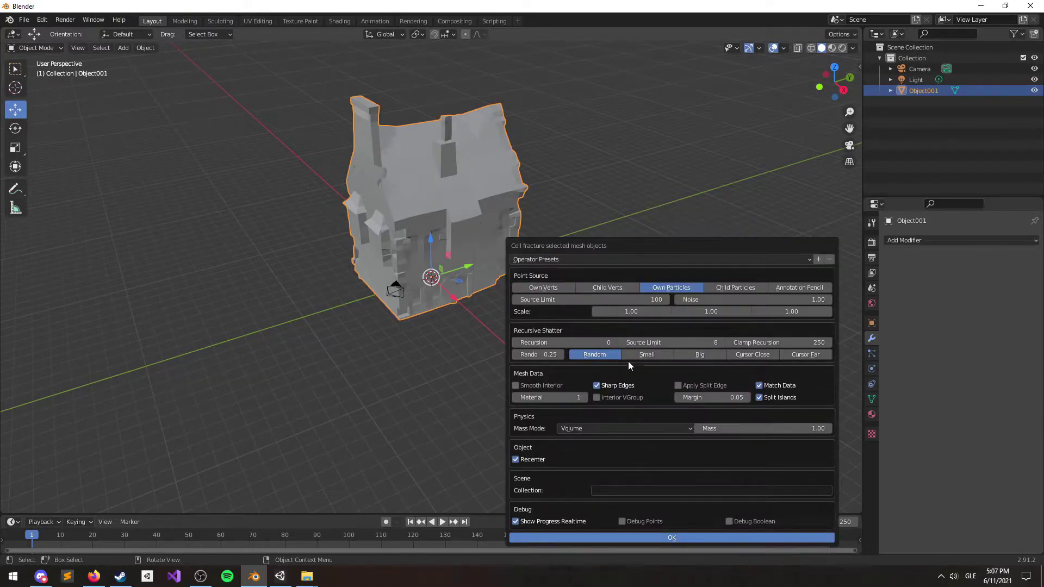
pyautogui.click(615, 260)
pyautogui.click(528, 288)
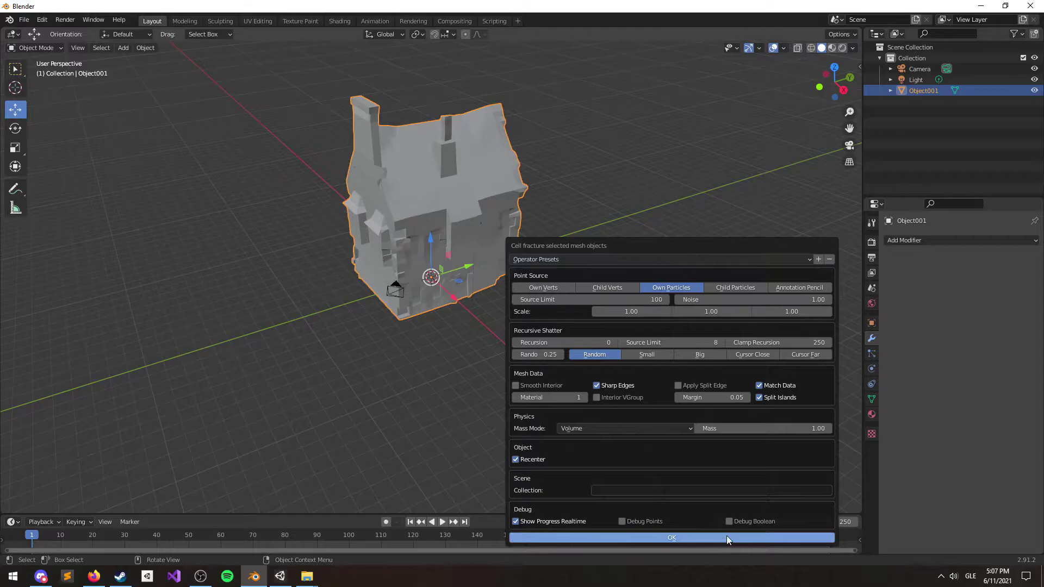
pyautogui.click(677, 536)
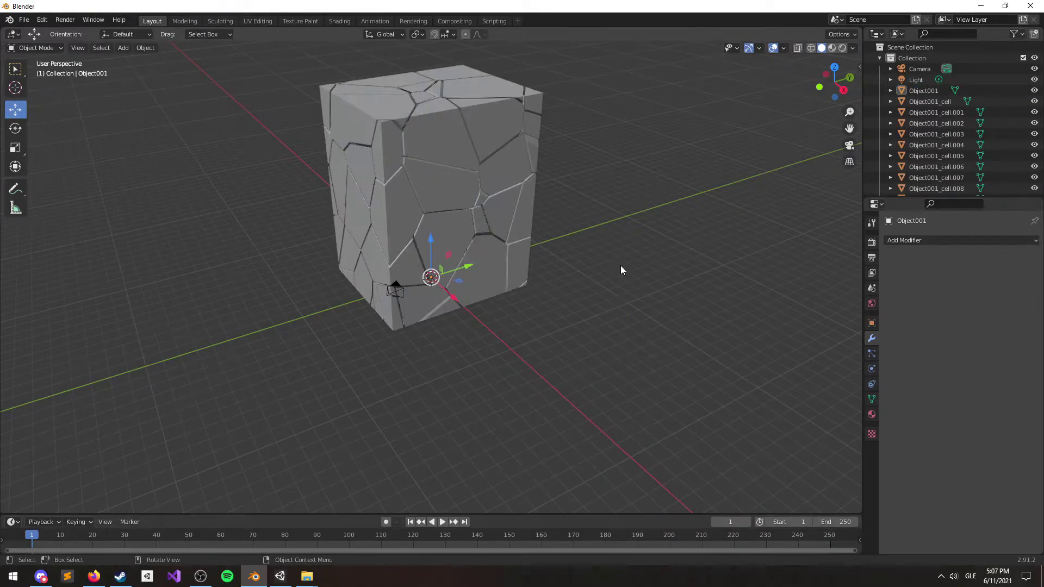
pyautogui.moveTo(496, 185); pyautogui.dragTo(524, 188, button='middle')
pyautogui.click(561, 188)
pyautogui.press('a')
pyautogui.click(160, 95)
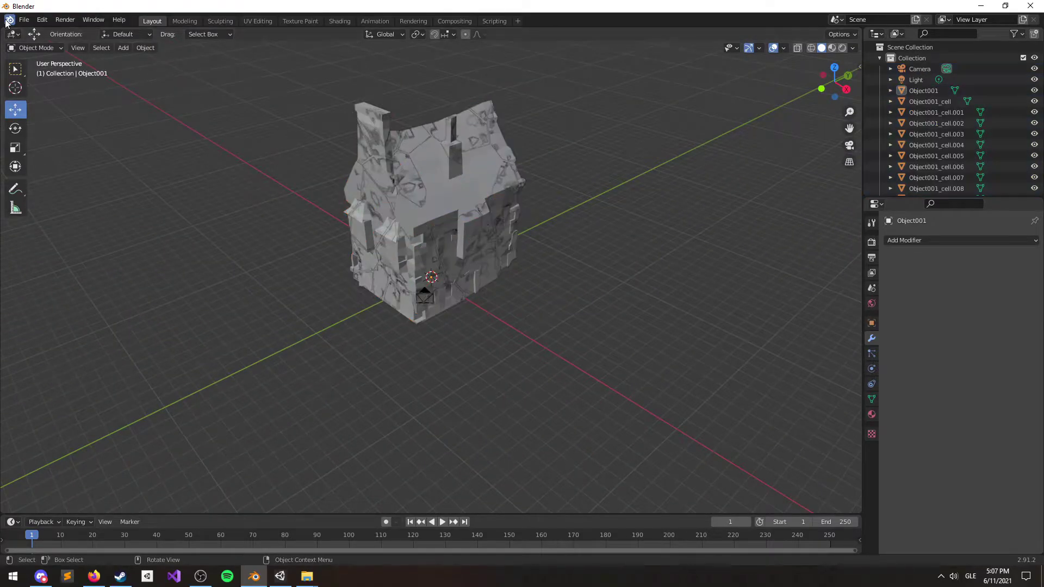
# Export the fractured house as FBX to the +EXPORTS folder under the name house04_Destroyed.fbx.
pyautogui.click(24, 20)
pyautogui.moveTo(58, 175)
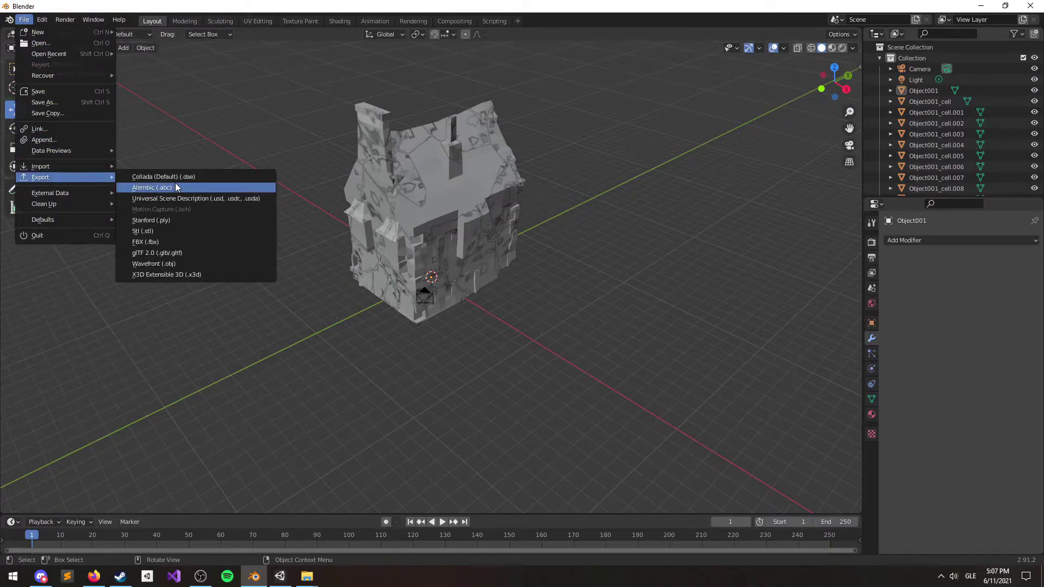
pyautogui.click(178, 240)
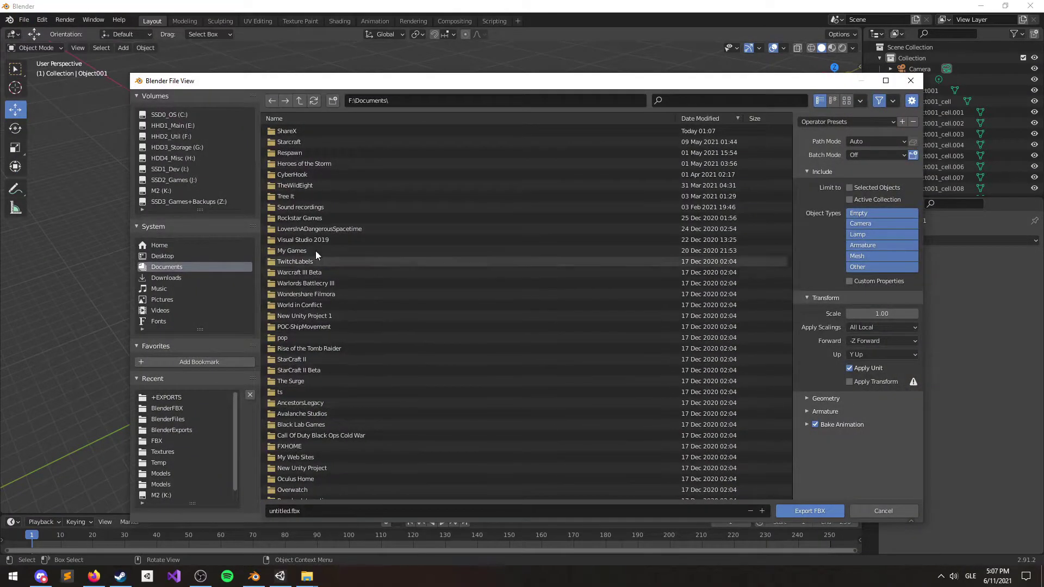
pyautogui.click(181, 399)
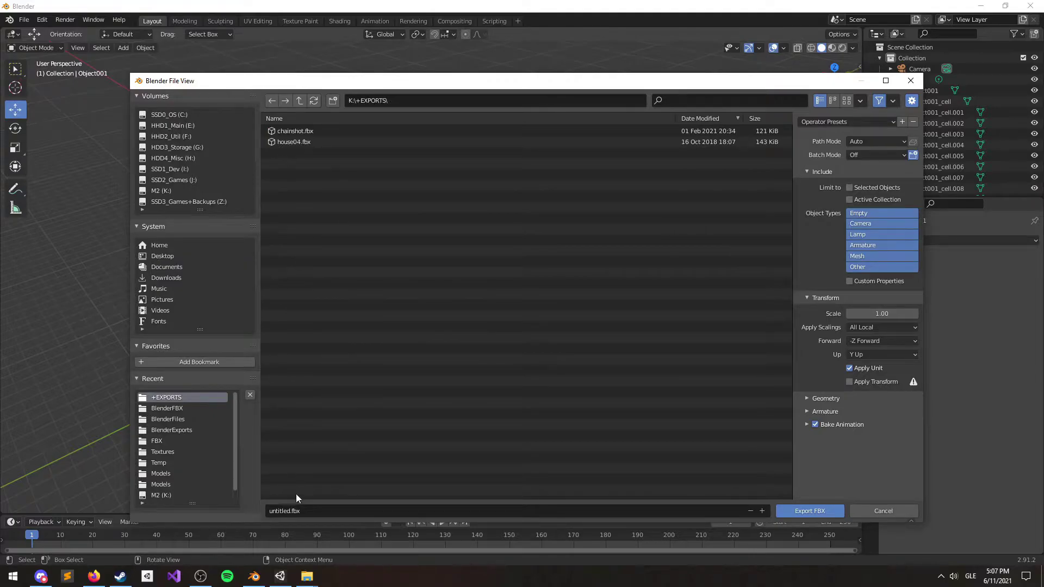
pyautogui.click(296, 510)
pyautogui.write('house04_Destroye')
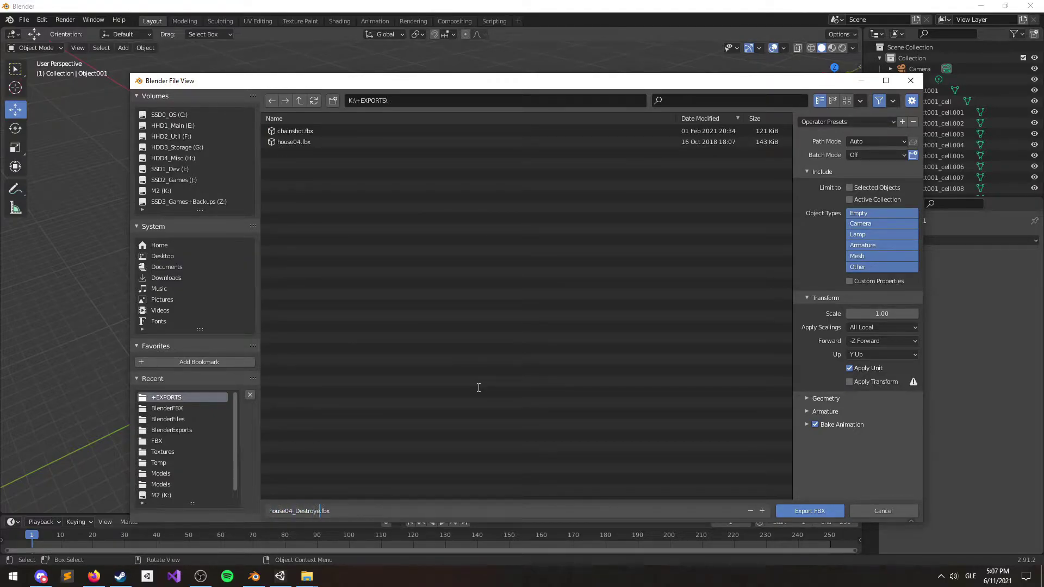
pyautogui.write('d')
pyautogui.press('Return')
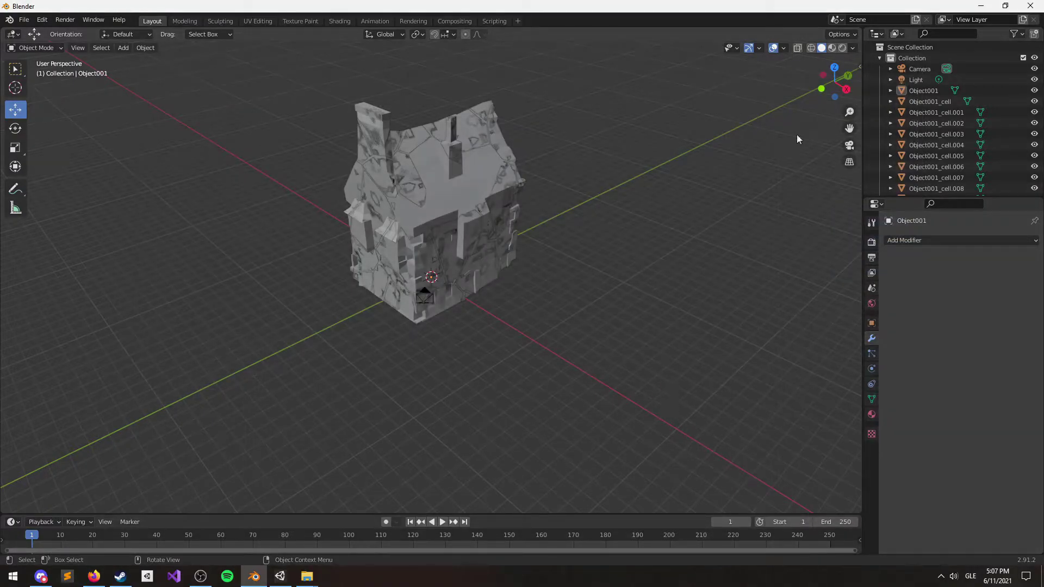
# Switch to Unity and import house04_Destroyed.fbx from the +EXPORTS folder into the project's Assets root.
pyautogui.click(980, 5)
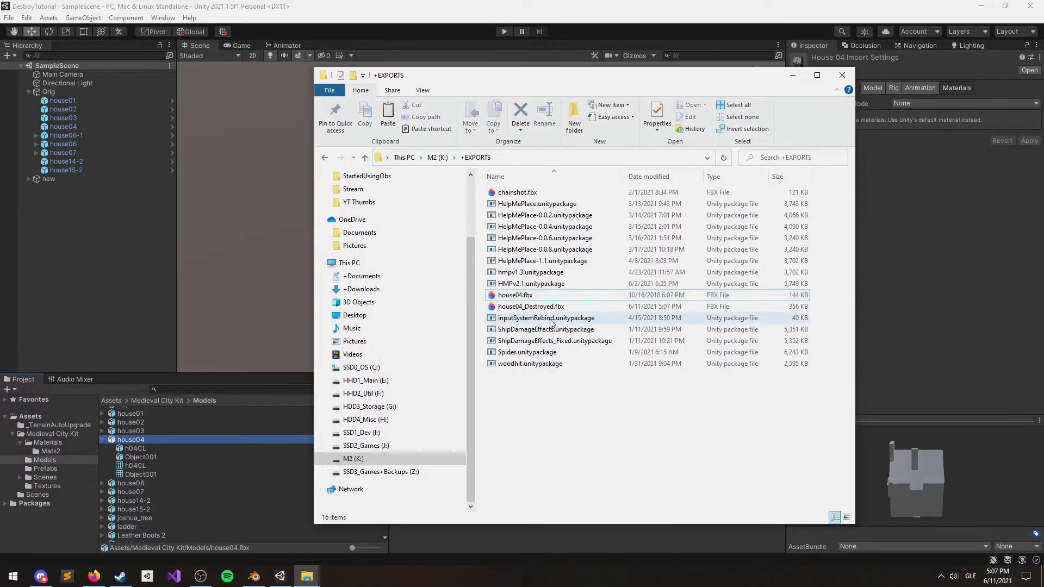
pyautogui.moveTo(531, 307); pyautogui.dragTo(136, 431)
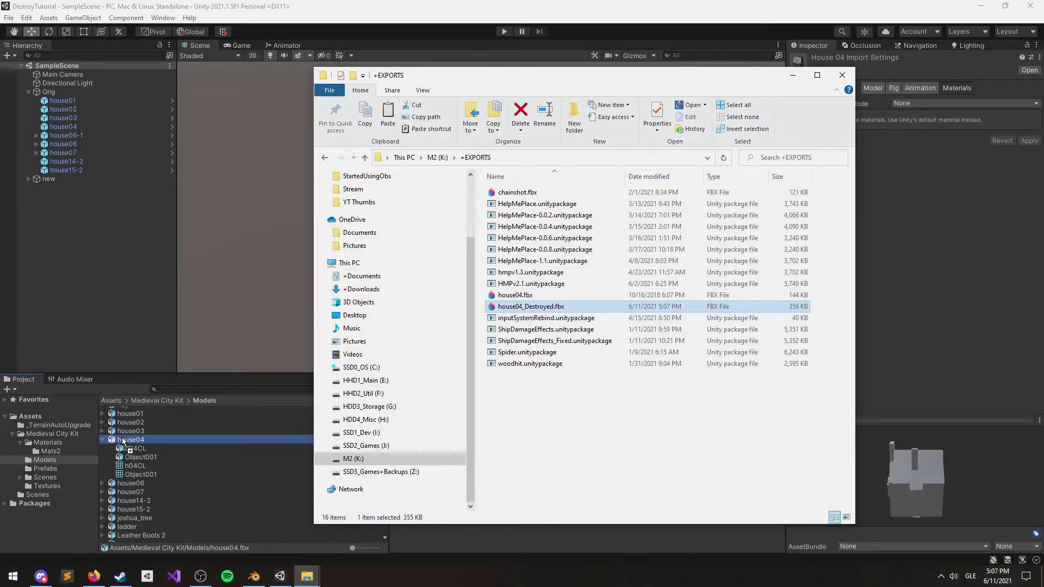
pyautogui.moveTo(27, 433); pyautogui.dragTo(30, 416)
# Create a folder named DestroyedModels in the project's Assets.
pyautogui.rightClick(138, 463)
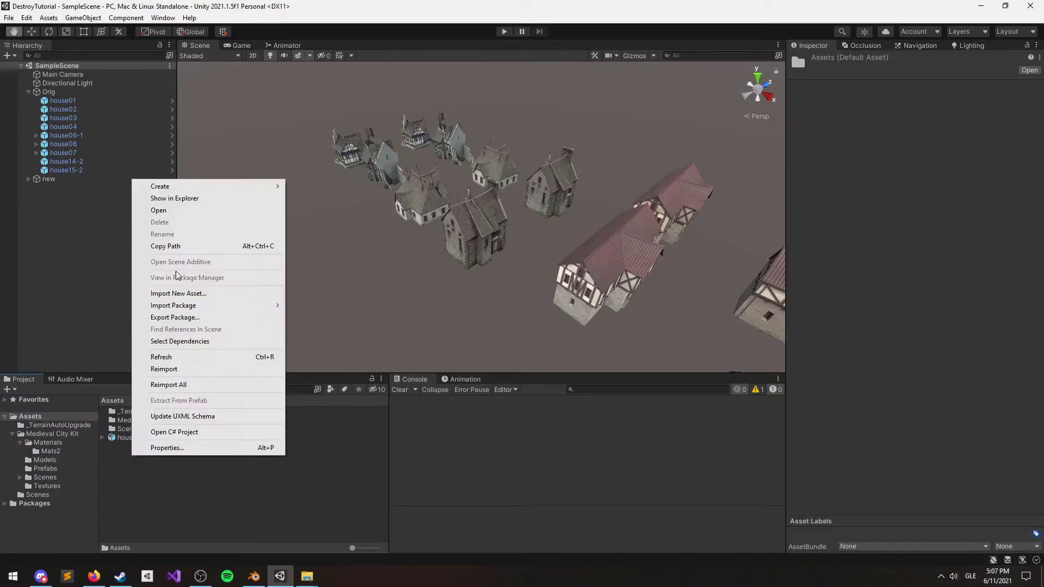
pyautogui.moveTo(206, 187)
pyautogui.click(336, 111)
pyautogui.write('DestroyedModels')
pyautogui.press('Return')
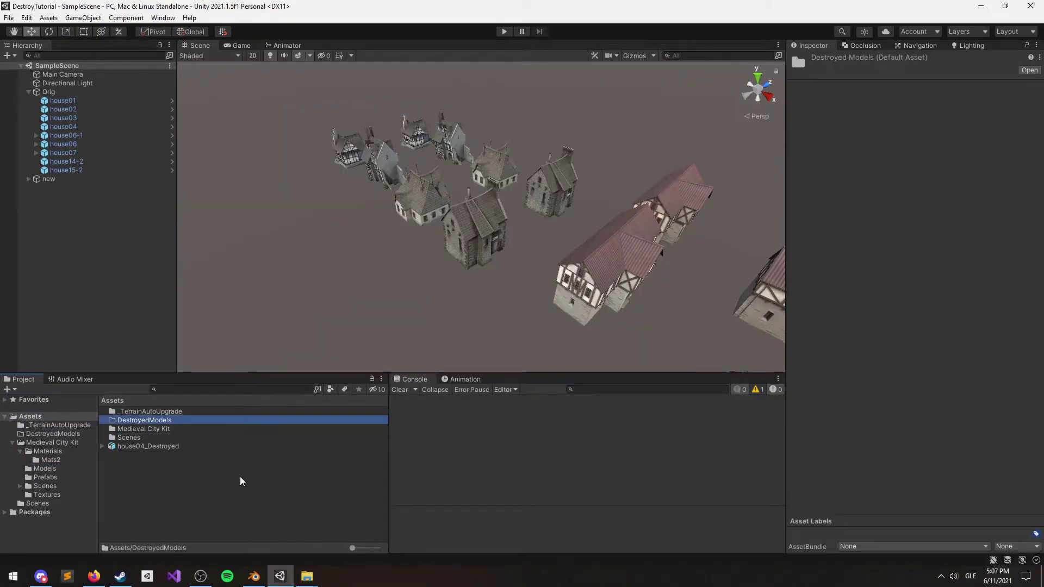
# Put the house04_Destroyed model in the DestroyedModels folder and place an instance of it in the scene.
pyautogui.moveTo(158, 447); pyautogui.dragTo(76, 239)
pyautogui.doubleClick(132, 420)
pyautogui.doubleClick(51, 187)
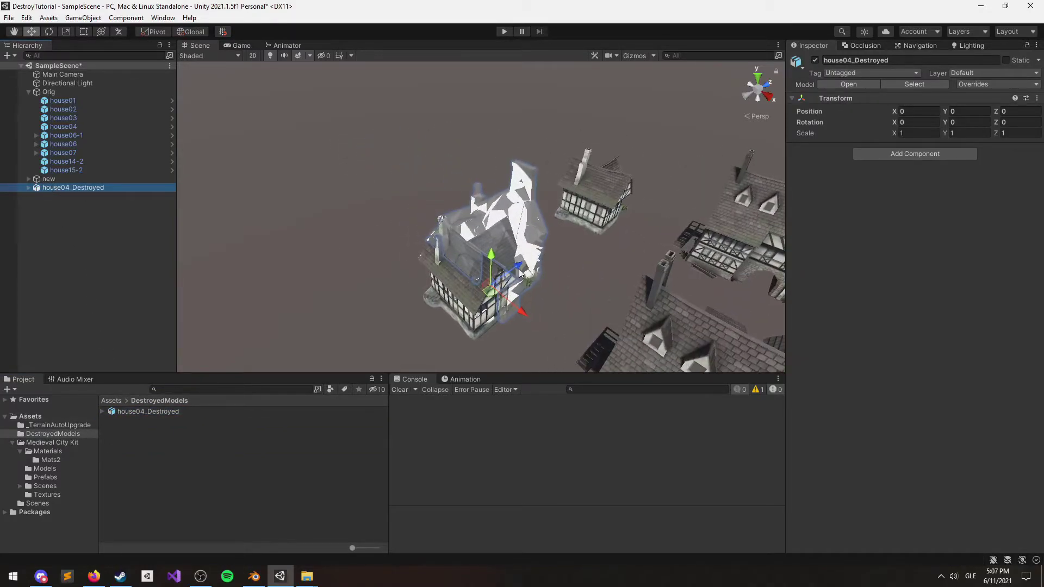
# Move the house04_Destroyed instance away from the other houses along Z to about -20.87.
pyautogui.moveTo(519, 269); pyautogui.dragTo(308, 328)
pyautogui.press('f')
pyautogui.scroll(4, 367, 171)
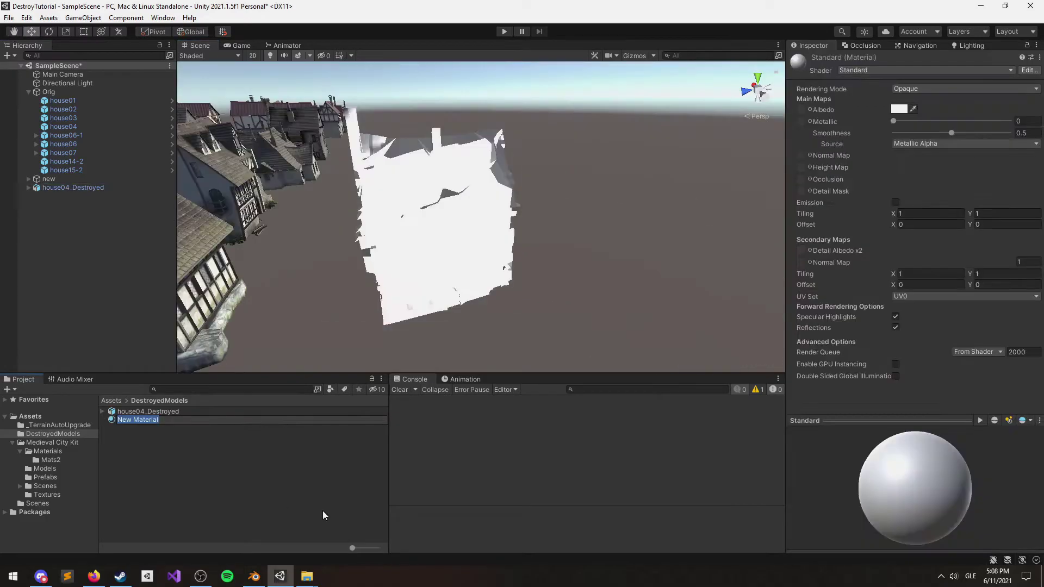
# Create a material named Destroyed and remap the house04_Destroyed model's 02__Default material to it, applying the import settings.
pyautogui.write('Destroyed')
pyautogui.press('Return')
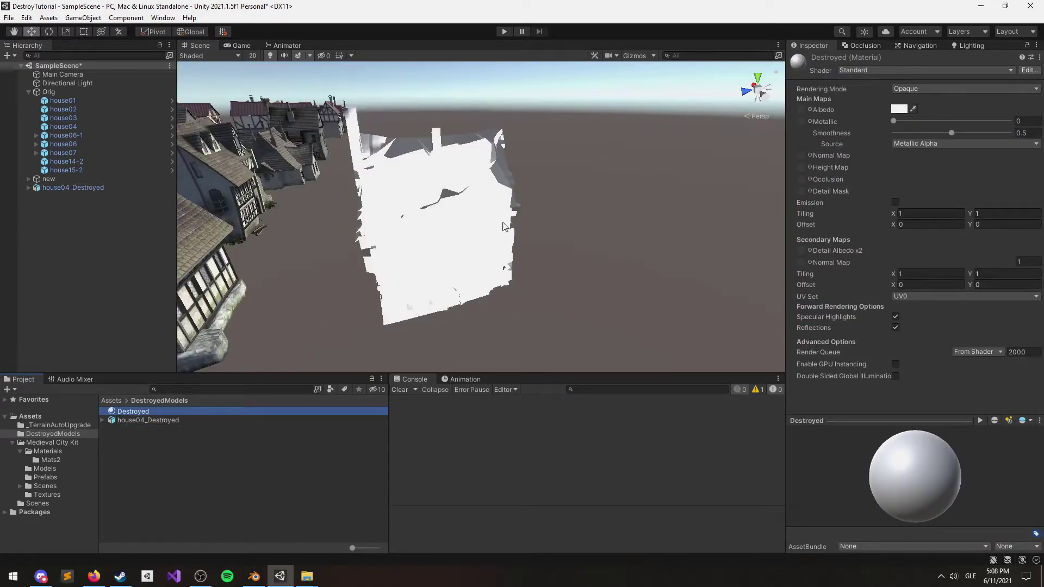
pyautogui.click(144, 421)
pyautogui.moveTo(134, 412); pyautogui.dragTo(918, 190)
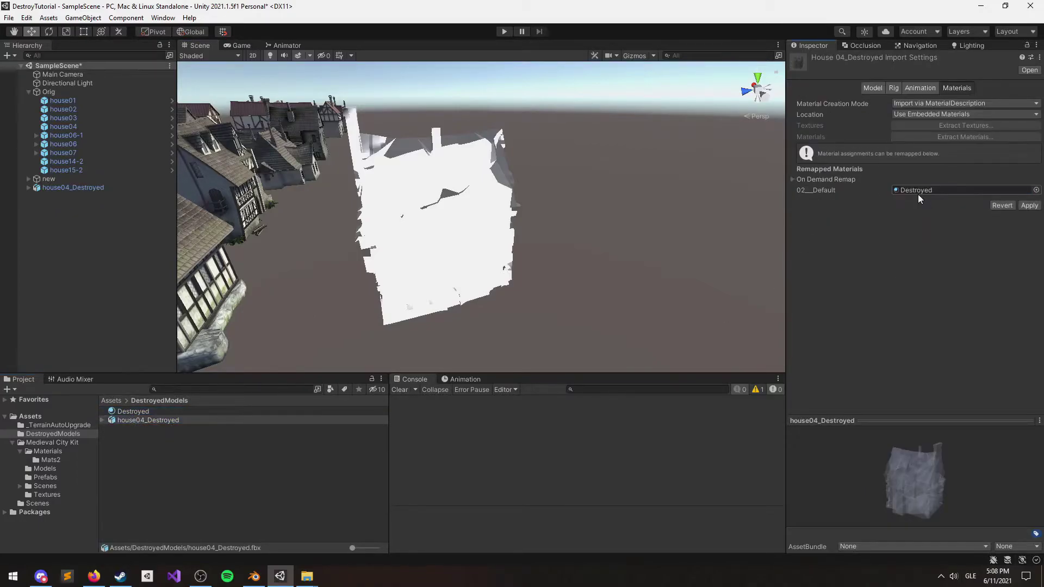
pyautogui.click(133, 411)
pyautogui.click(508, 308)
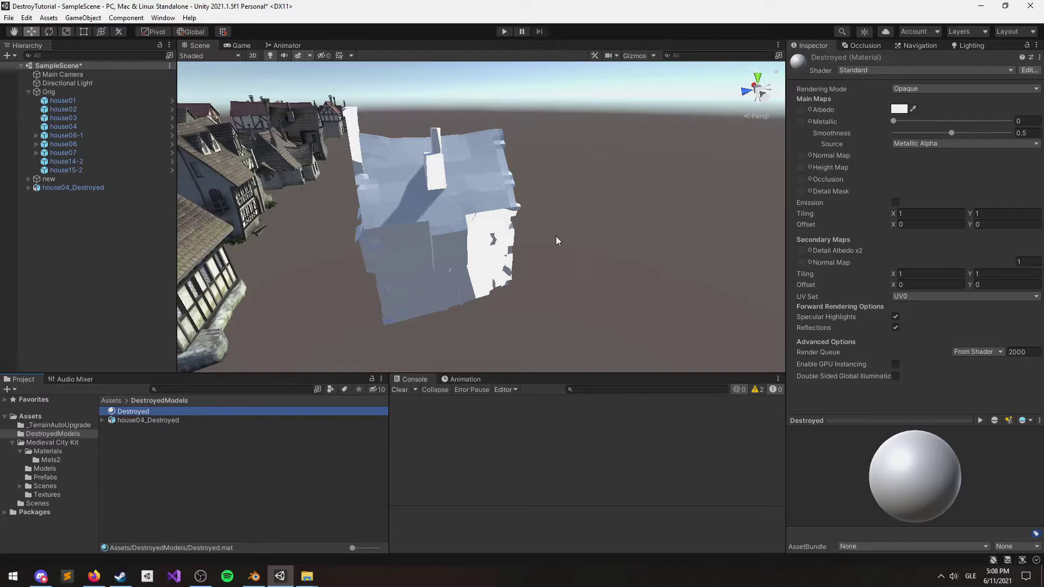
# Set the Destroyed material's albedo color to black (000000).
pyautogui.click(899, 108)
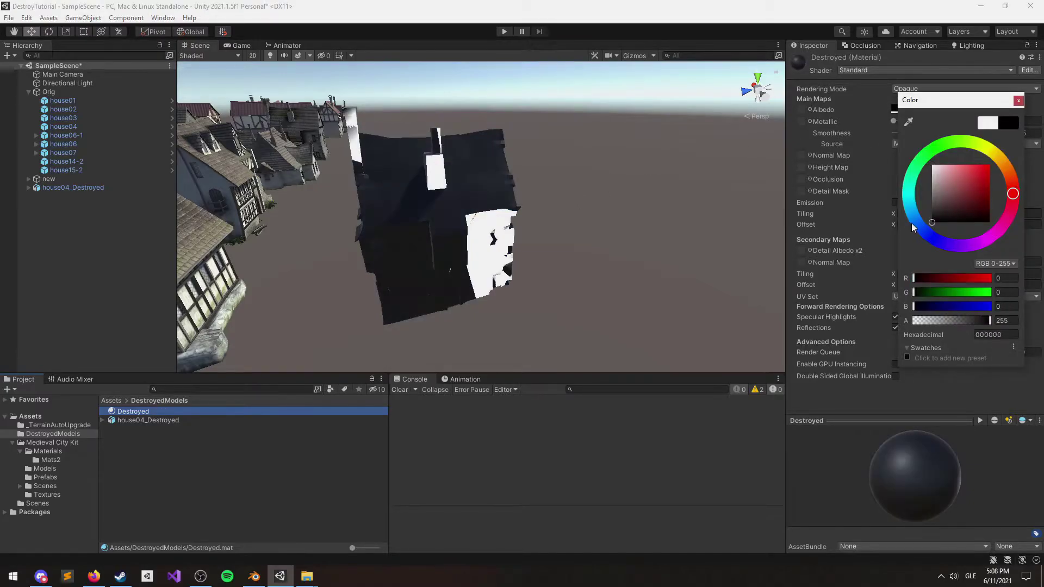
pyautogui.click(1018, 101)
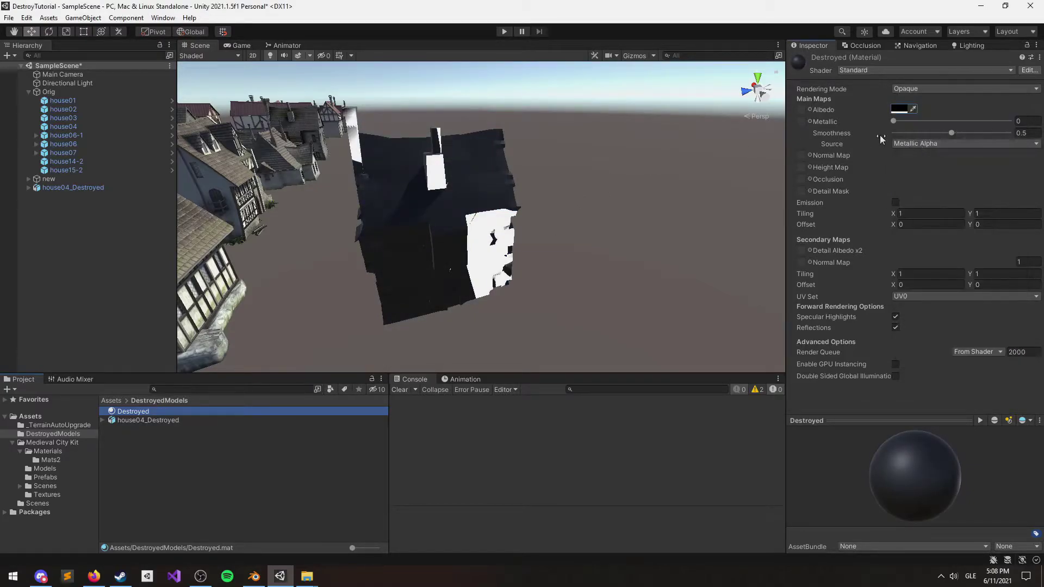
# Examine the fractured house in the scene by selecting pieces such as Object001_cell.070 and Object001_cell.071.
pyautogui.moveTo(755, 191); pyautogui.dragTo(726, 232, button='right')
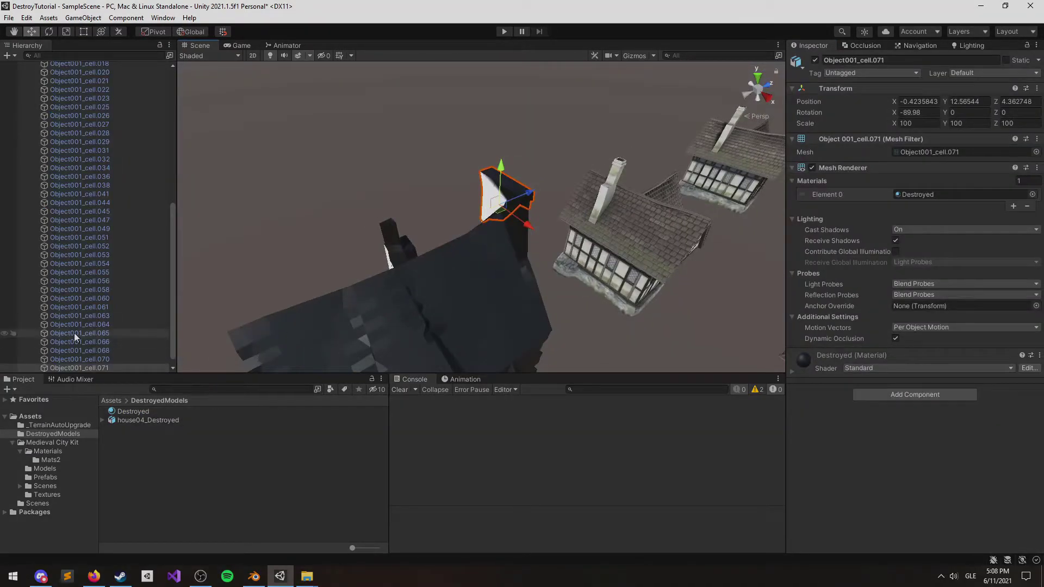
pyautogui.click(81, 360)
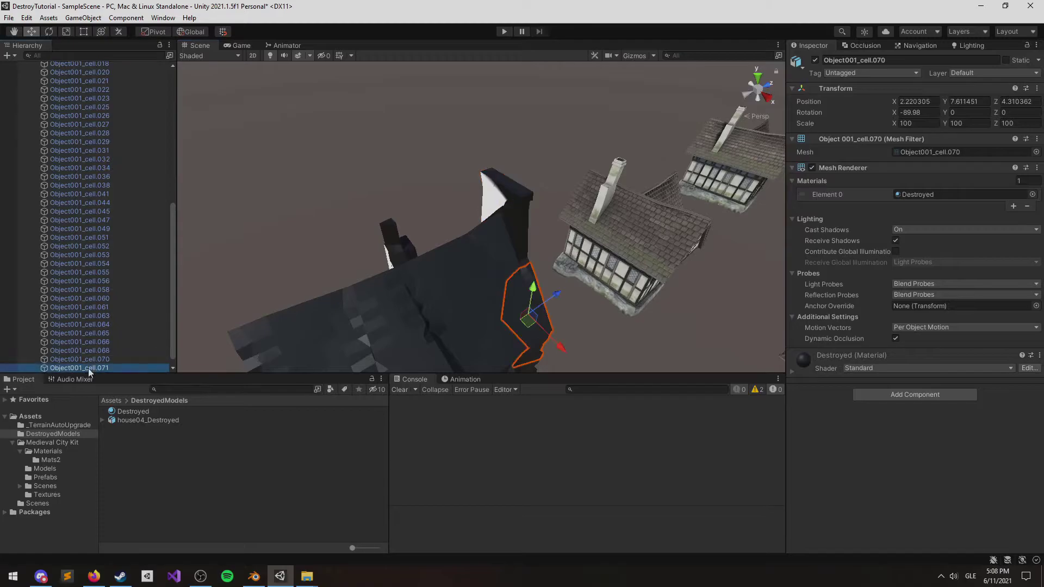
pyautogui.click(89, 368)
pyautogui.scroll(-4, 381, 245)
pyautogui.moveTo(429, 272); pyautogui.dragTo(450, 195, button='middle')
pyautogui.click(449, 194)
# Save the scene's house04_Destroyed object as a prefab in the DestroyedModels folder.
pyautogui.moveTo(73, 101); pyautogui.dragTo(164, 460)
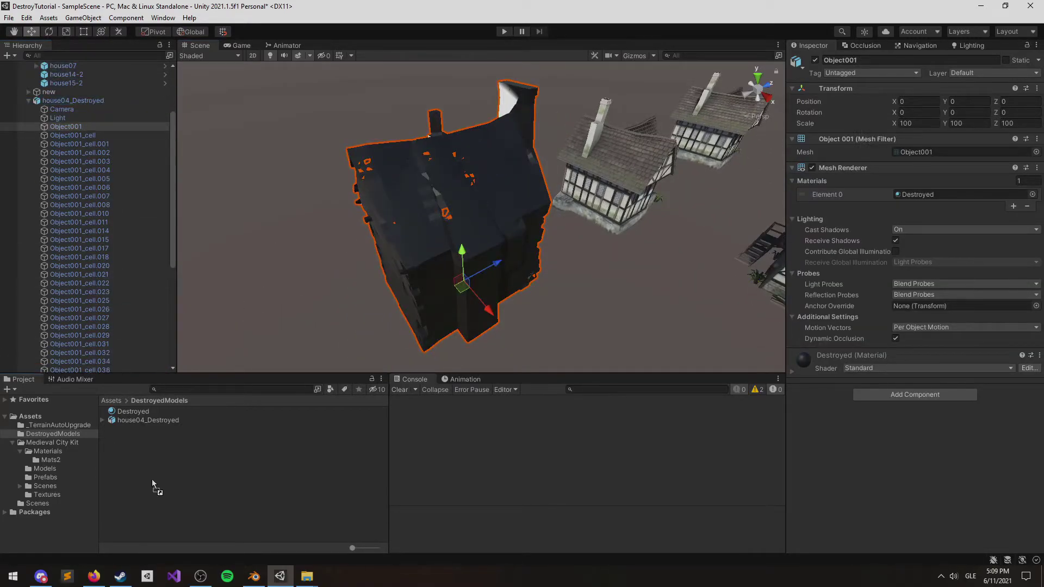
pyautogui.click(500, 309)
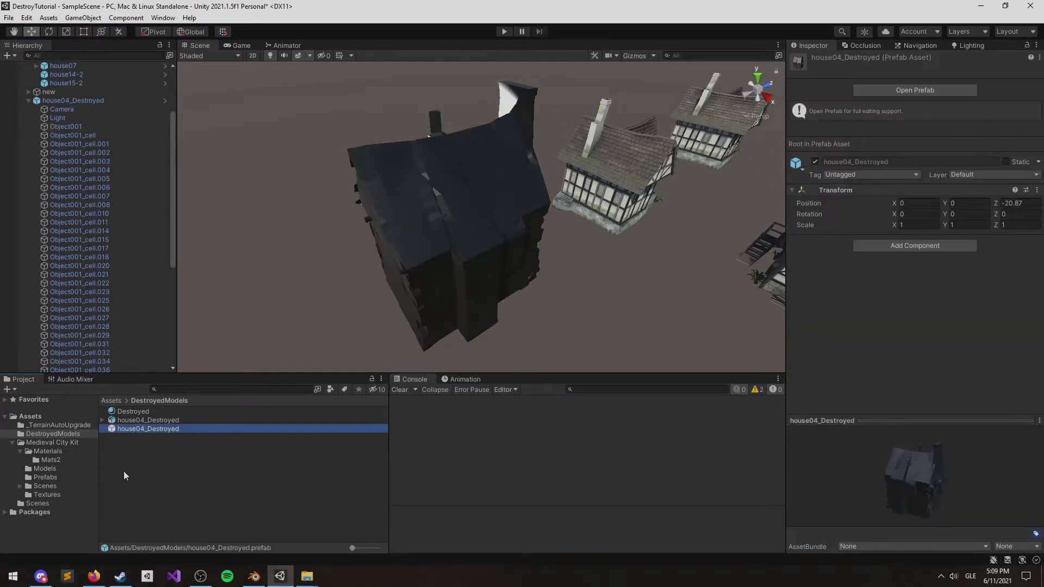
# Create a folder named DestroyedPrefabs in the project's Assets folder.
pyautogui.click(38, 434)
pyautogui.rightClick(30, 417)
pyautogui.moveTo(52, 144)
pyautogui.click(217, 110)
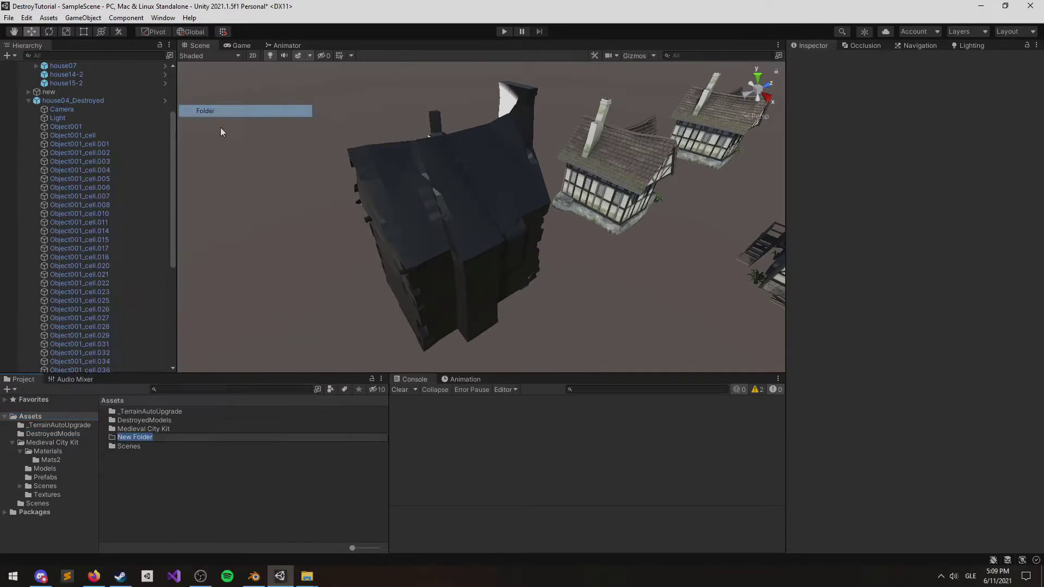
pyautogui.write('DestroyedPrefabs')
pyautogui.press('Return')
# Move the house04_Destroyed prefab from the DestroyedModels folder into the DestroyedPrefabs folder.
pyautogui.doubleClick(123, 421)
pyautogui.moveTo(140, 428); pyautogui.dragTo(64, 442)
pyautogui.moveTo(919, 478); pyautogui.dragTo(804, 471)
# Open the scene's house04_Destroyed prefab for editing.
pyautogui.moveTo(381, 245); pyautogui.dragTo(317, 184, button='middle')
pyautogui.scroll(-4, 317, 184)
pyautogui.click(390, 179)
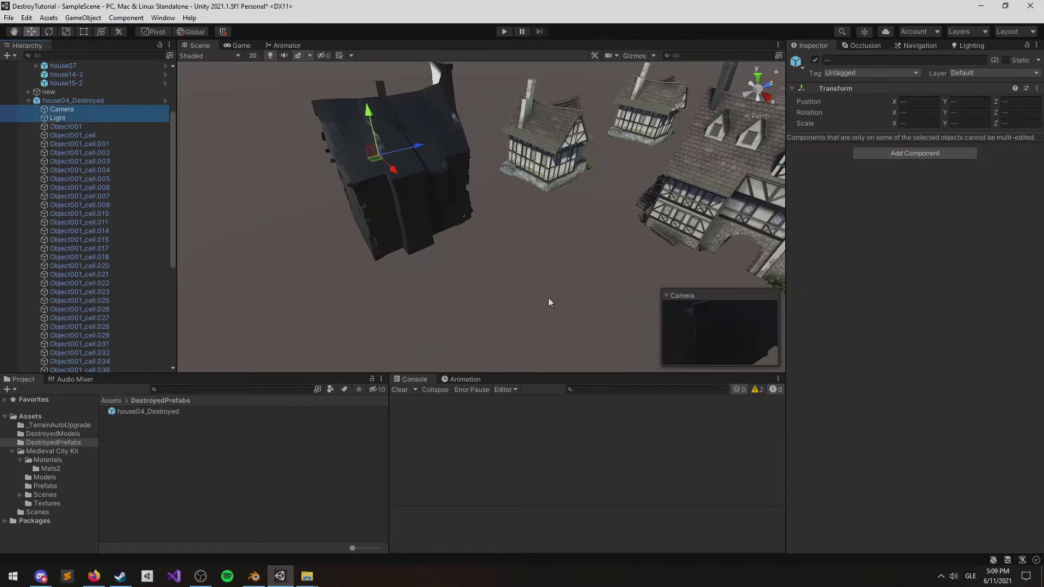
pyautogui.rightClick(82, 101)
pyautogui.click(173, 439)
pyautogui.click(145, 412)
pyautogui.click(165, 101)
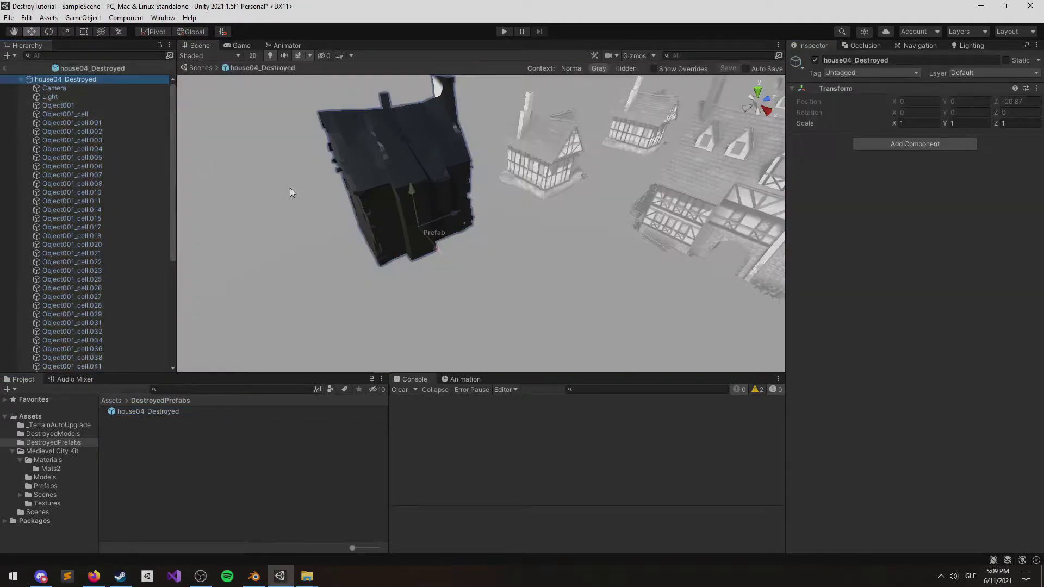
# Delete the Camera, the Light and the unfractured Object001 mesh from the house04_Destroyed prefab.
pyautogui.moveTo(289, 187); pyautogui.dragTo(371, 261, button='middle')
pyautogui.click(81, 89)
pyautogui.keyDown('shift'); pyautogui.click(56, 97); pyautogui.keyUp('shift')
pyautogui.press('Delete')
pyautogui.click(45, 87)
pyautogui.moveTo(515, 223); pyautogui.dragTo(369, 296)
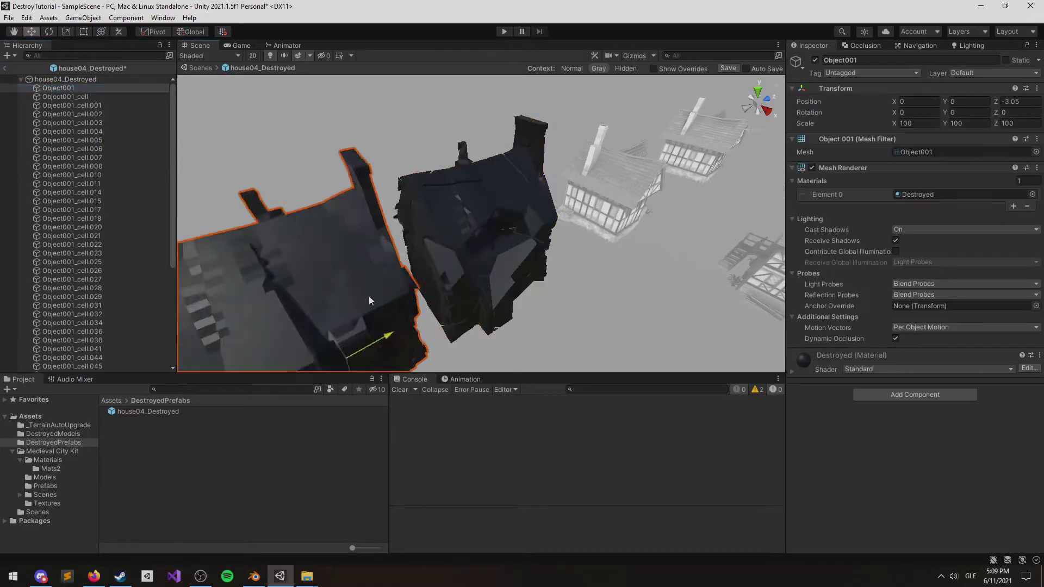
pyautogui.press('Delete')
# Examine where the individual fractured pieces sit in the house by going through them one by one, starting with Object001_cell.
pyautogui.moveTo(459, 249); pyautogui.dragTo(473, 229, button='middle')
pyautogui.scroll(2, 479, 218)
pyautogui.moveTo(479, 219)
pyautogui.keyDown('alt'); pyautogui.mouseDown()
pyautogui.moveTo(429, 226)
pyautogui.moveTo(524, 252)
pyautogui.moveTo(497, 214)
pyautogui.mouseUp(); pyautogui.keyUp('alt')
pyautogui.click(85, 88)
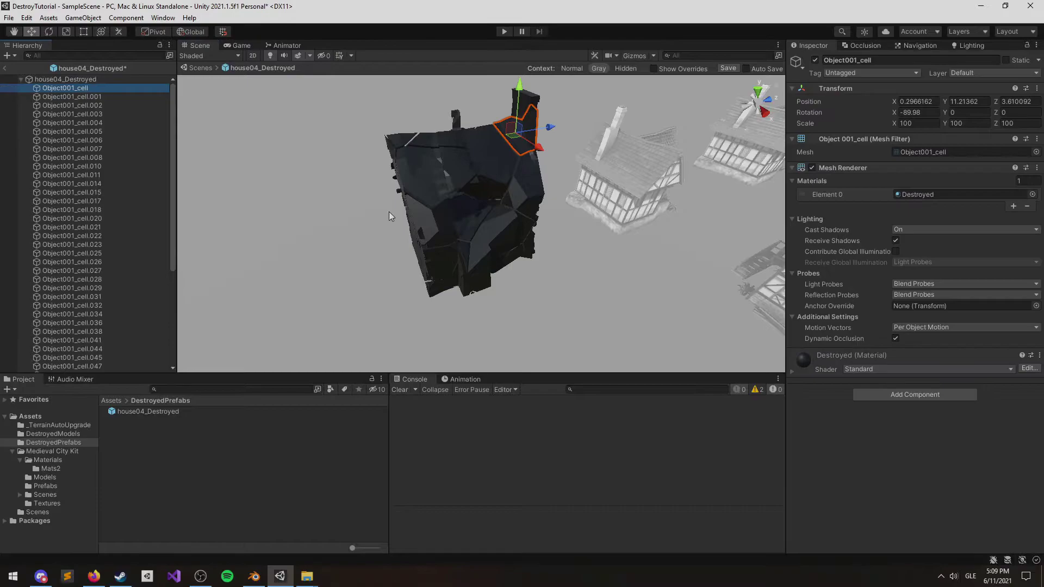
pyautogui.press('Down')
pyautogui.press('Down')
pyautogui.press('Down')
pyautogui.press('Down')
pyautogui.press('Down')
pyautogui.press('Down')
pyautogui.press('Down')
pyautogui.press('Down')
pyautogui.press('Down')
pyautogui.press('Down')
pyautogui.press('Down')
pyautogui.press('Down')
pyautogui.press('Down')
pyautogui.press('Down')
pyautogui.press('Down')
pyautogui.press('Down')
pyautogui.press('Down')
pyautogui.press('Down')
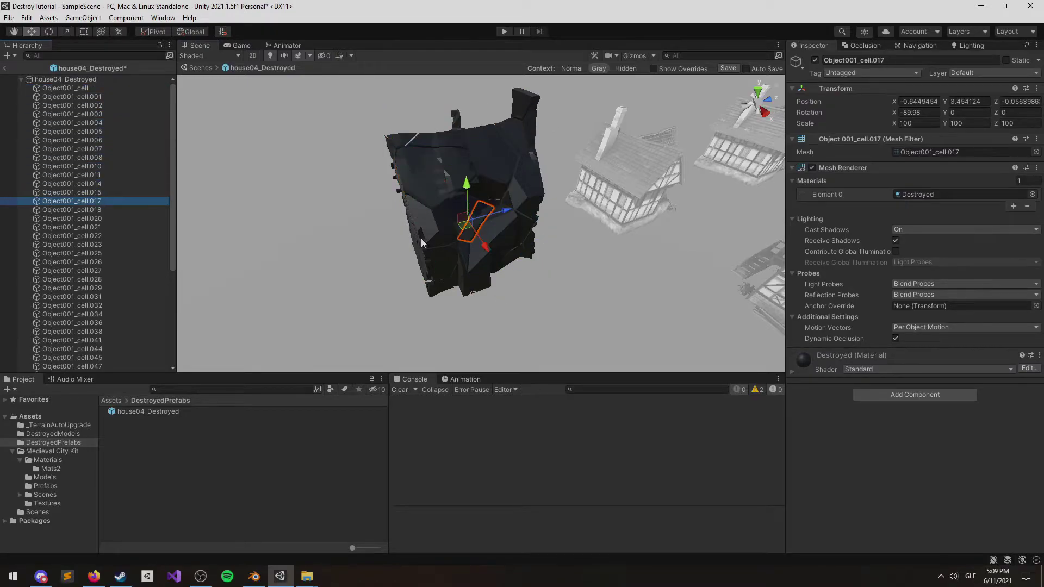
# Select the upper pieces of the fractured house in the scene, leaving the bottom pieces out.
pyautogui.moveTo(511, 268); pyautogui.dragTo(489, 160, button='right')
pyautogui.press('q')
pyautogui.moveTo(291, 96); pyautogui.dragTo(431, 186)
pyautogui.moveTo(430, 184); pyautogui.dragTo(421, 217, button='middle')
pyautogui.click(297, 129)
pyautogui.moveTo(290, 85); pyautogui.dragTo(569, 288)
pyautogui.moveTo(321, 228); pyautogui.dragTo(494, 247, button='middle')
pyautogui.scroll(-4, 496, 245)
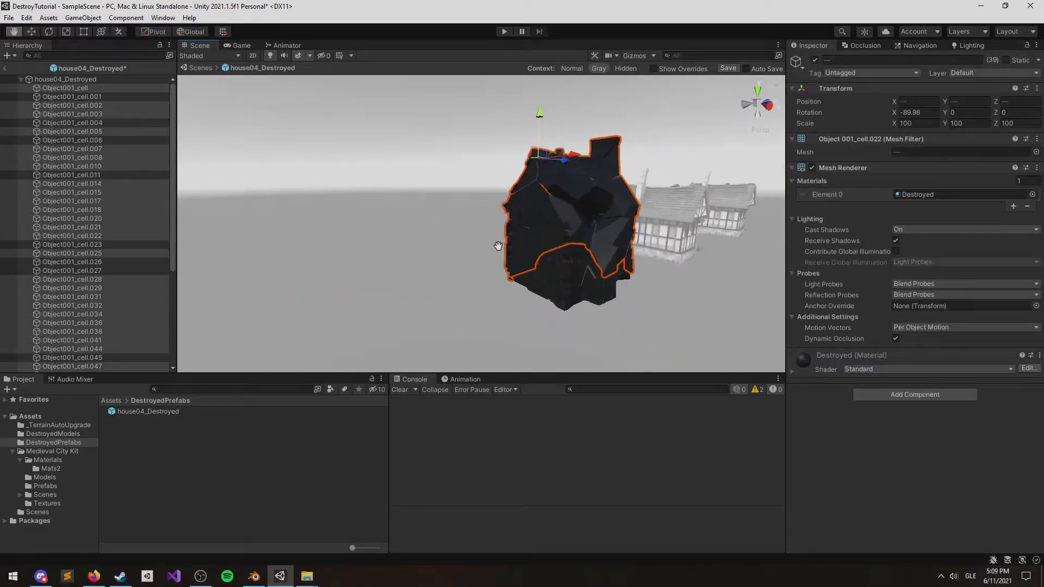
pyautogui.keyDown('shift'); pyautogui.click(563, 263); pyautogui.keyUp('shift')
pyautogui.keyDown('alt'); pyautogui.moveTo(562, 264); pyautogui.dragTo(503, 266); pyautogui.keyUp('alt')
pyautogui.scroll(5, 516, 272)
pyautogui.moveTo(517, 272)
pyautogui.mouseDown(button='right')
pyautogui.moveTo(492, 273)
pyautogui.moveTo(528, 256)
pyautogui.mouseUp(button='right')
pyautogui.scroll(3, 528, 255)
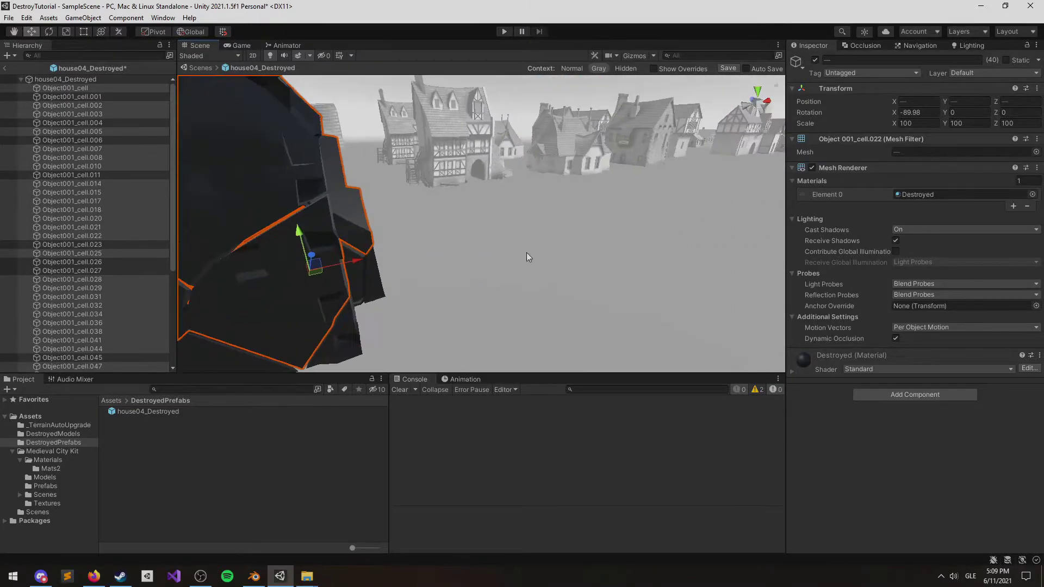
pyautogui.moveTo(527, 256); pyautogui.dragTo(673, 220, button='middle')
pyautogui.keyDown('alt'); pyautogui.moveTo(672, 221); pyautogui.dragTo(610, 178); pyautogui.keyUp('alt')
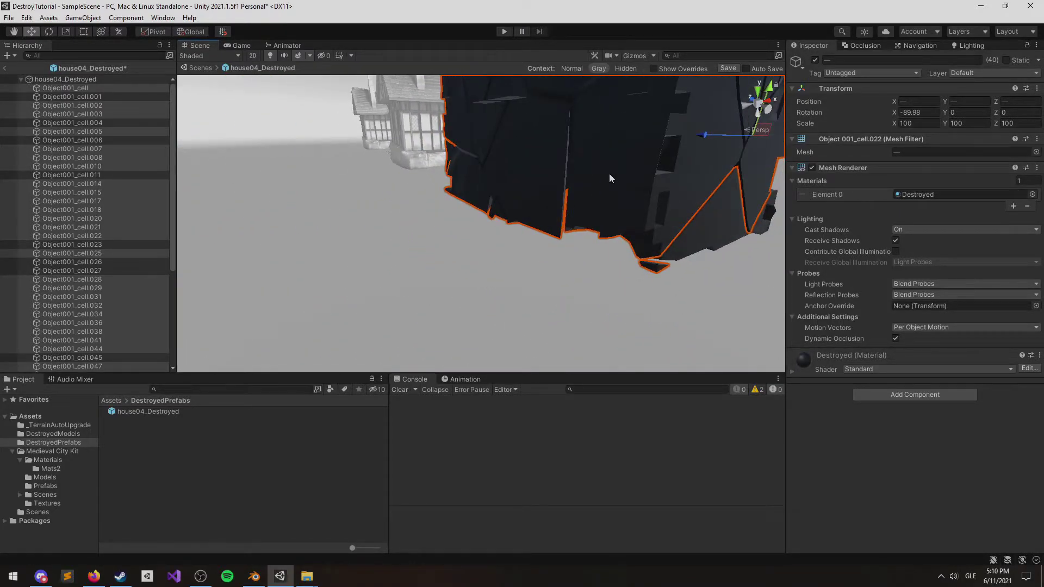
# Refine the selection around the house's lower edge so that the pieces resting on the ground are excluded.
pyautogui.keyDown('ctrl'); pyautogui.click(657, 251); pyautogui.keyUp('ctrl')
pyautogui.keyDown('ctrl'); pyautogui.click(521, 221); pyautogui.keyUp('ctrl')
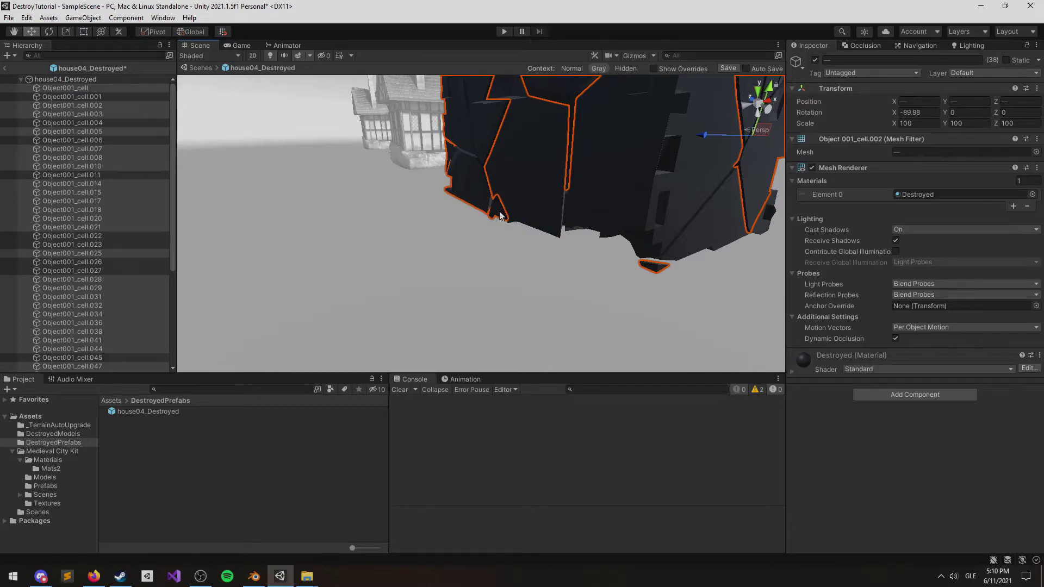
pyautogui.keyDown('ctrl'); pyautogui.click(458, 195); pyautogui.keyUp('ctrl')
pyautogui.keyDown('alt'); pyautogui.moveTo(458, 196); pyautogui.dragTo(591, 187); pyautogui.keyUp('alt')
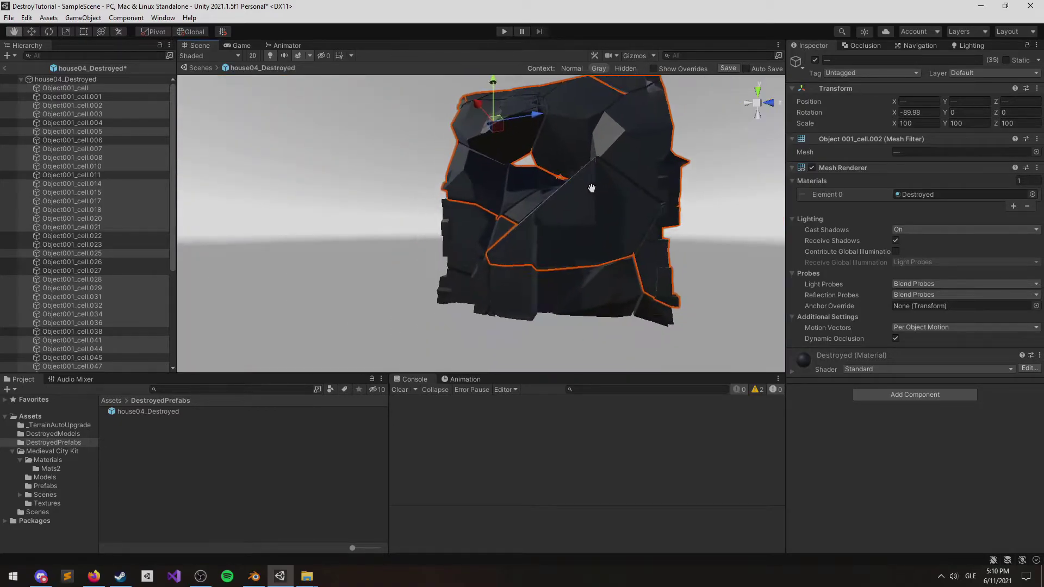
pyautogui.keyDown('ctrl'); pyautogui.click(456, 255); pyautogui.keyUp('ctrl')
pyautogui.keyDown('ctrl'); pyautogui.click(456, 252); pyautogui.keyUp('ctrl')
pyautogui.moveTo(456, 252); pyautogui.dragTo(599, 276, button='right')
pyautogui.keyDown('alt'); pyautogui.moveTo(599, 276); pyautogui.dragTo(571, 279); pyautogui.keyUp('alt')
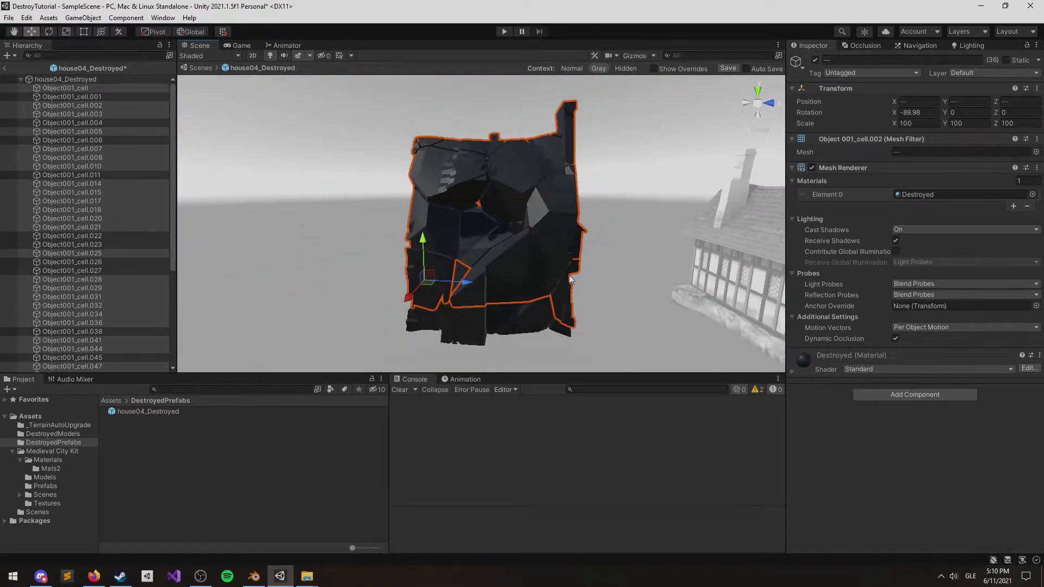
# Group the selected upper pieces below the remaining base pieces in the house04_Destroyed hierarchy.
pyautogui.rightClick(77, 90)
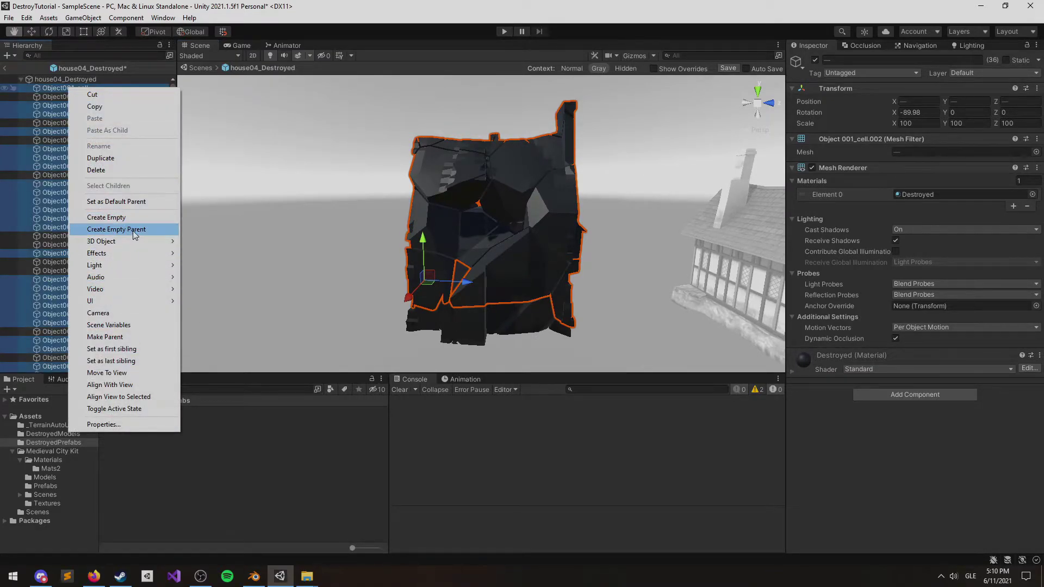
pyautogui.click(35, 119)
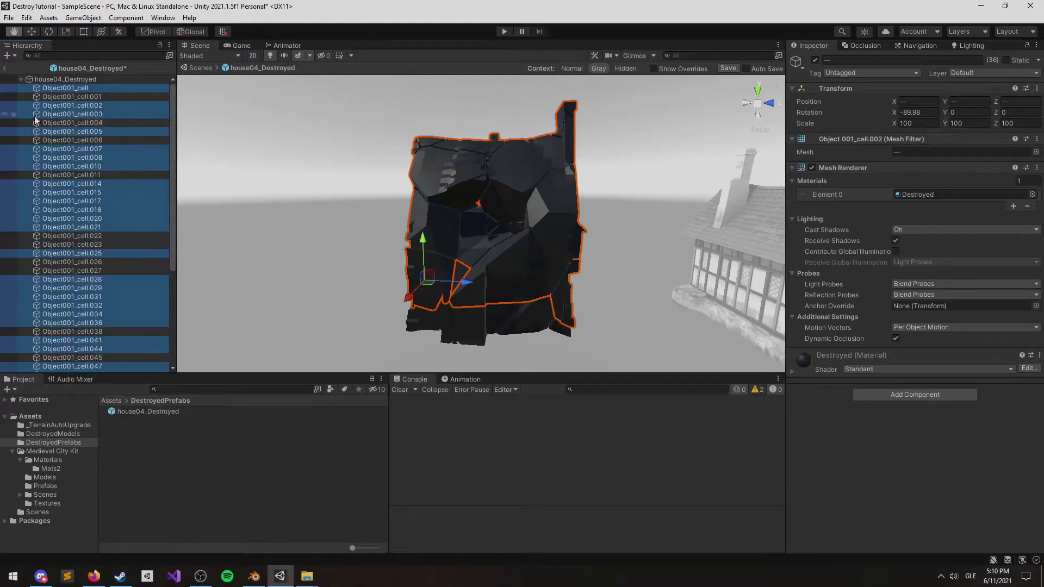
pyautogui.moveTo(36, 77); pyautogui.dragTo(42, 79)
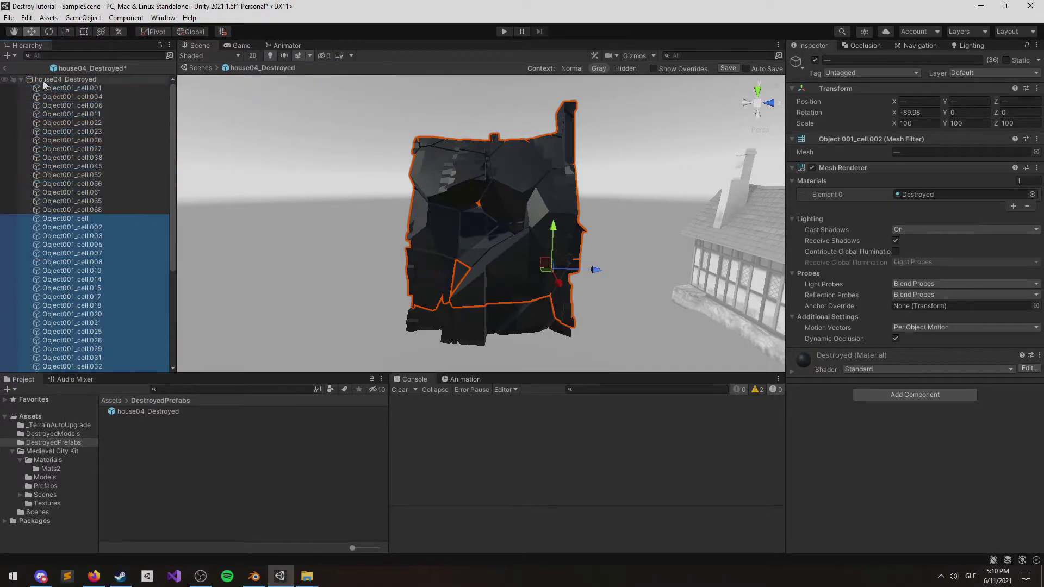
pyautogui.click(87, 210)
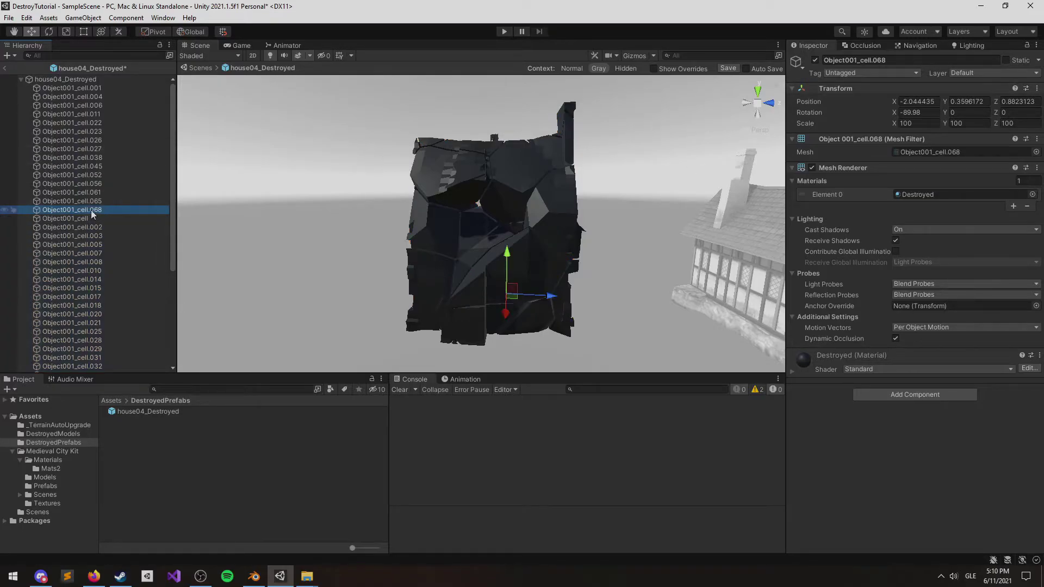
# Create an empty child object named Falling under house04_Destroyed and place it just after Object001_cell.068.
pyautogui.rightClick(65, 79)
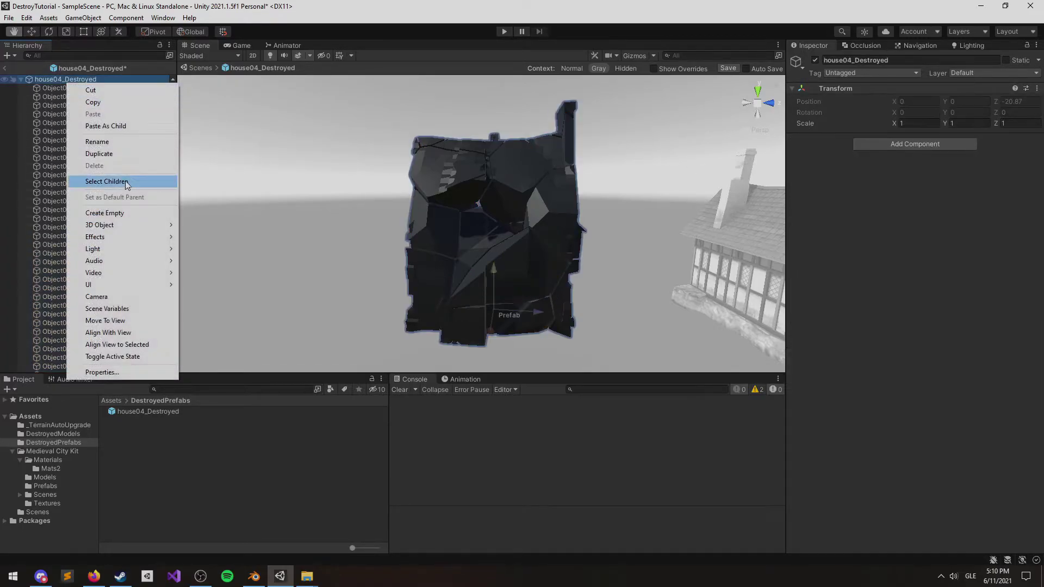
pyautogui.click(131, 215)
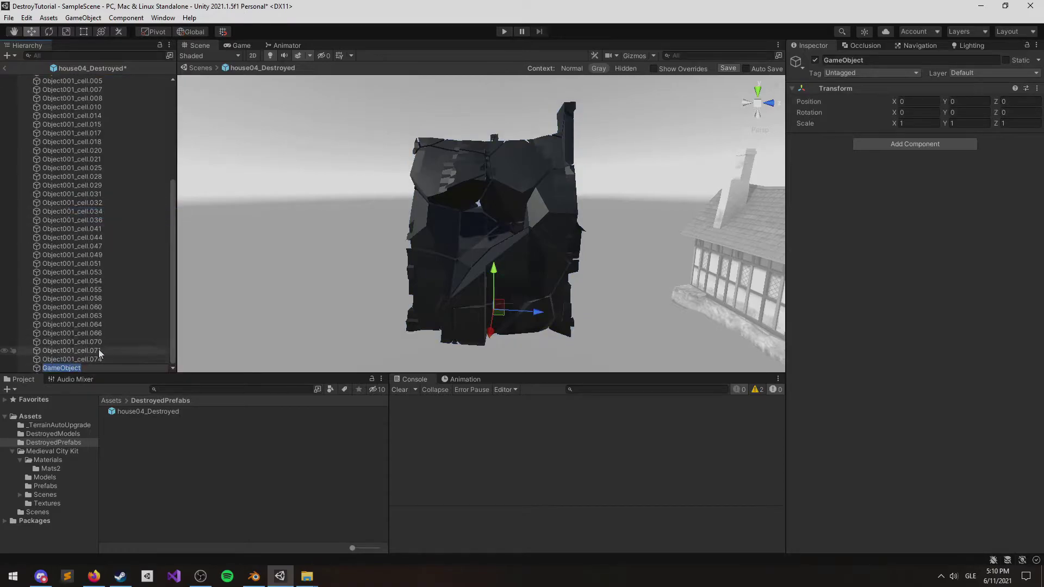
pyautogui.write('Falling')
pyautogui.press('Return')
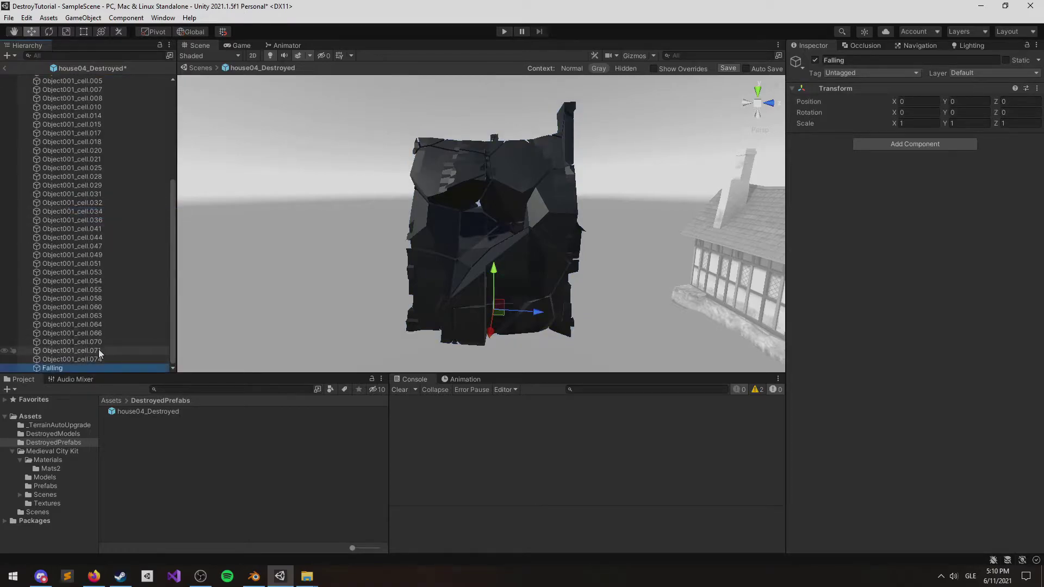
pyautogui.moveTo(88, 115); pyautogui.dragTo(79, 220)
# Make all upper pieces, from Object001_cell to the last cell in the list, children of the Falling object.
pyautogui.click(79, 227)
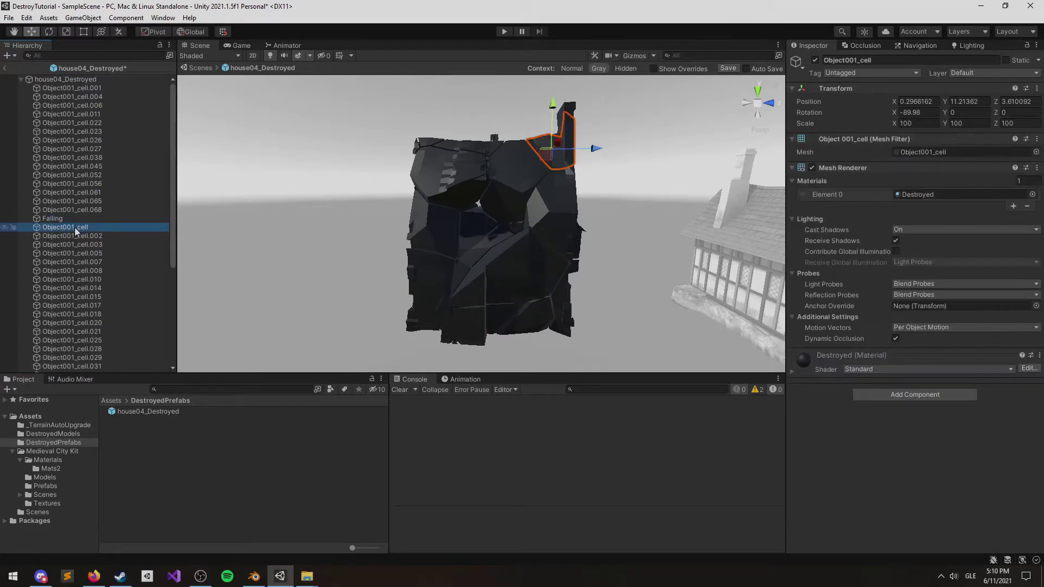
pyautogui.scroll(-5, 81, 234)
pyautogui.keyDown('shift'); pyautogui.click(103, 364); pyautogui.keyUp('shift')
pyautogui.scroll(5, 107, 270)
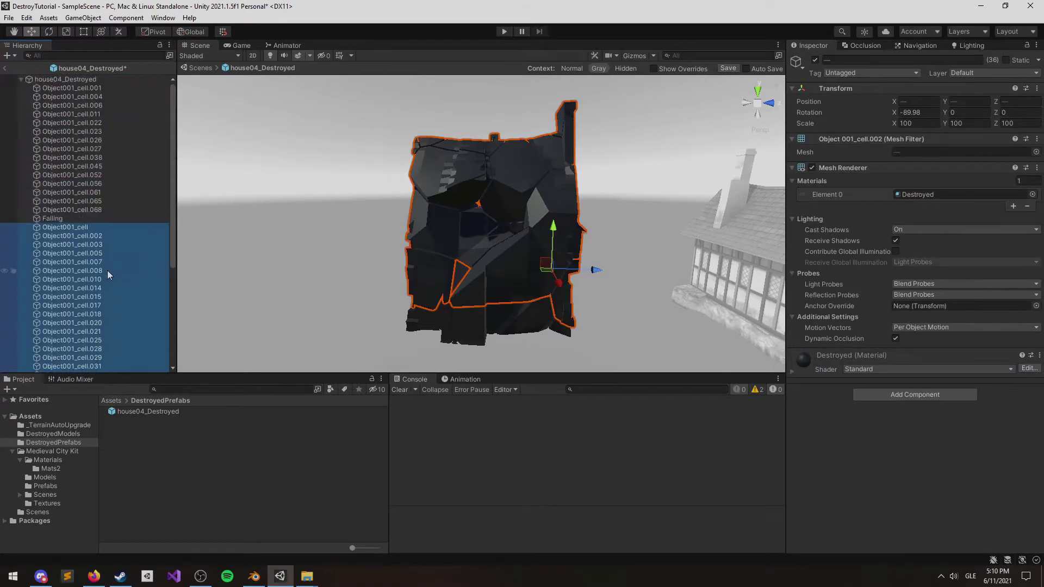
pyautogui.moveTo(64, 229); pyautogui.dragTo(62, 220)
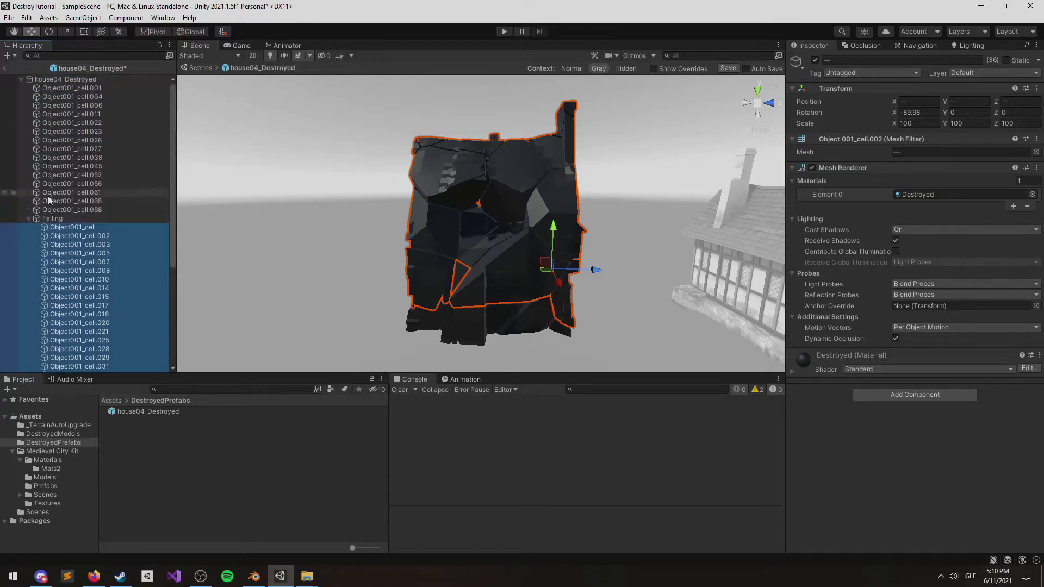
pyautogui.click(29, 219)
pyautogui.click(39, 235)
# Mark the base pieces Object001_cell.001 through Object001_cell.068 as static.
pyautogui.click(62, 80)
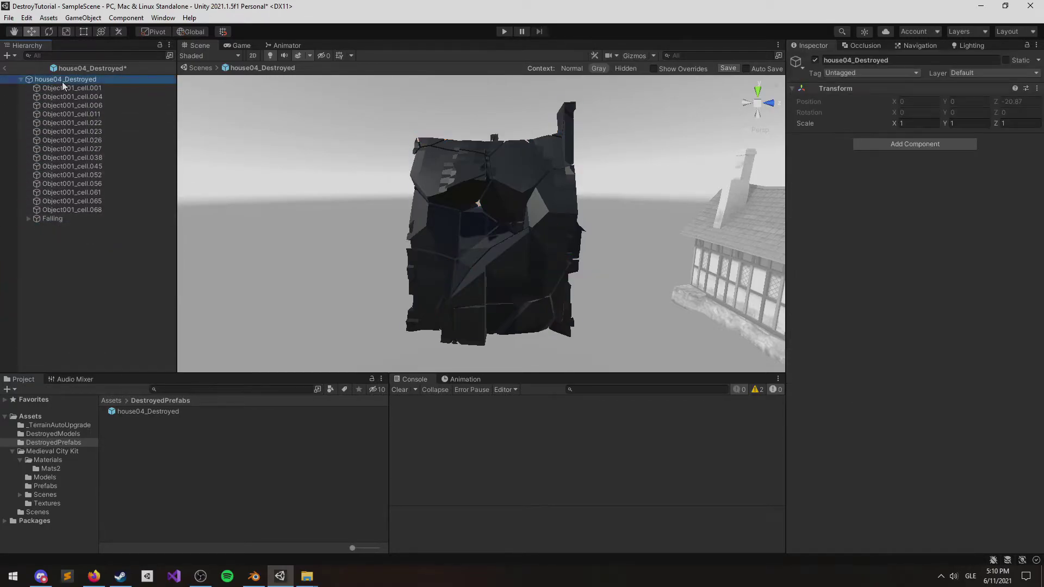
pyautogui.click(72, 91)
pyautogui.keyDown('shift'); pyautogui.click(103, 210); pyautogui.keyUp('shift')
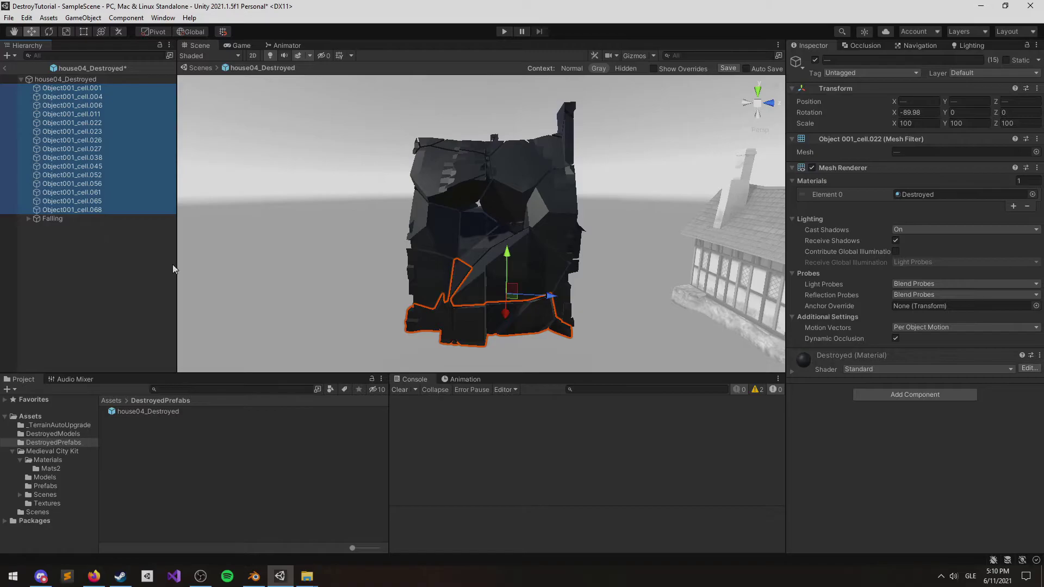
pyautogui.moveTo(326, 255); pyautogui.dragTo(346, 188, button='middle')
pyautogui.click(1007, 60)
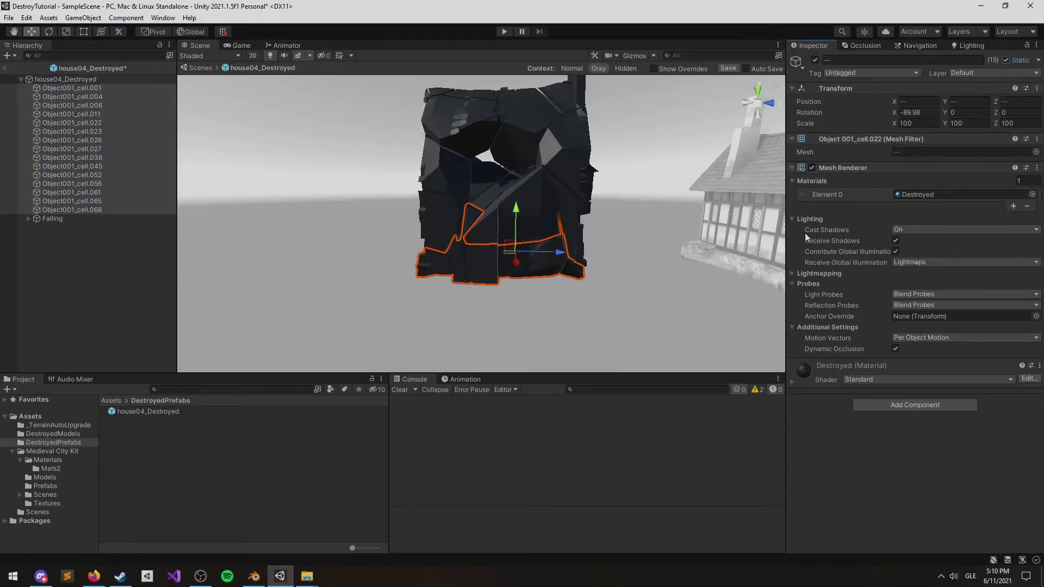
pyautogui.click(889, 409)
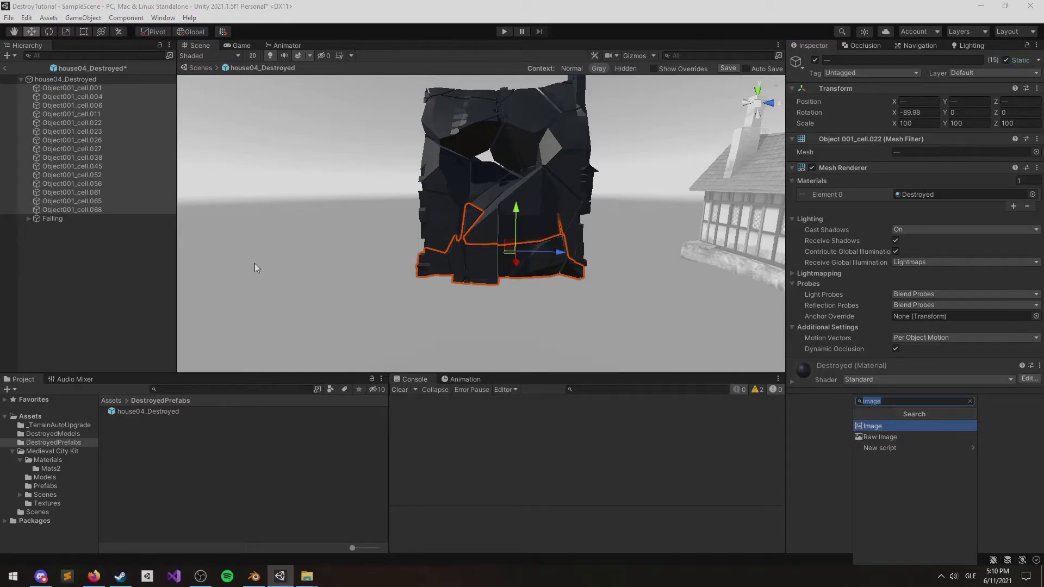
pyautogui.click(44, 265)
# Create an empty child object named Static under house04_Destroyed.
pyautogui.click(74, 81)
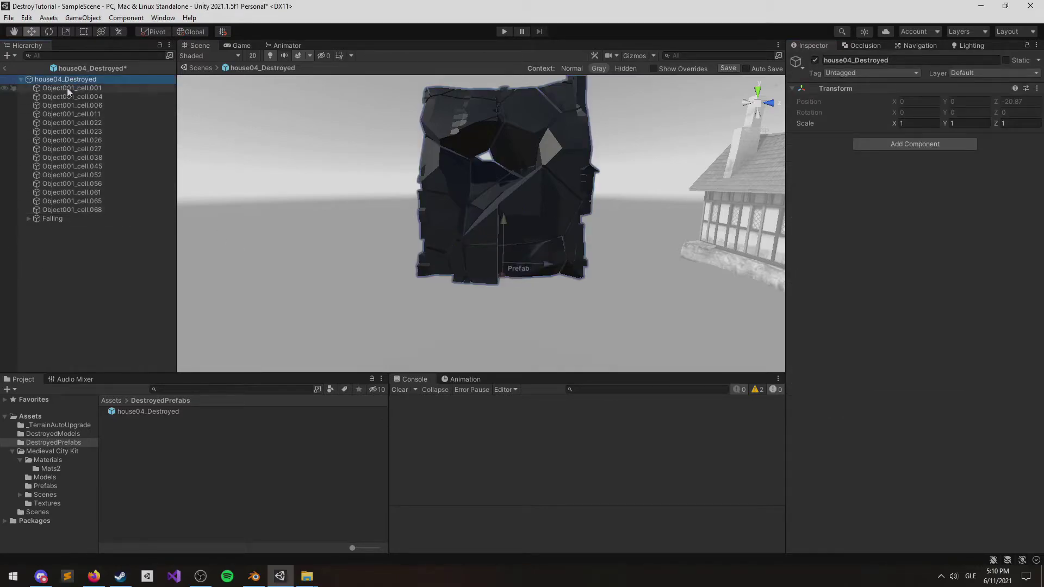
pyautogui.rightClick(55, 81)
pyautogui.click(97, 211)
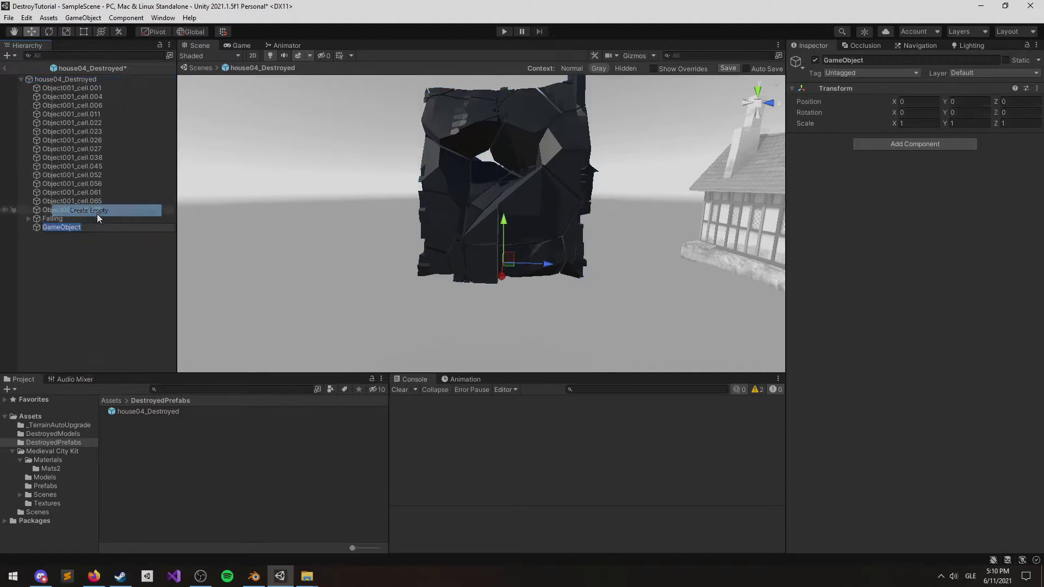
pyautogui.write('Static')
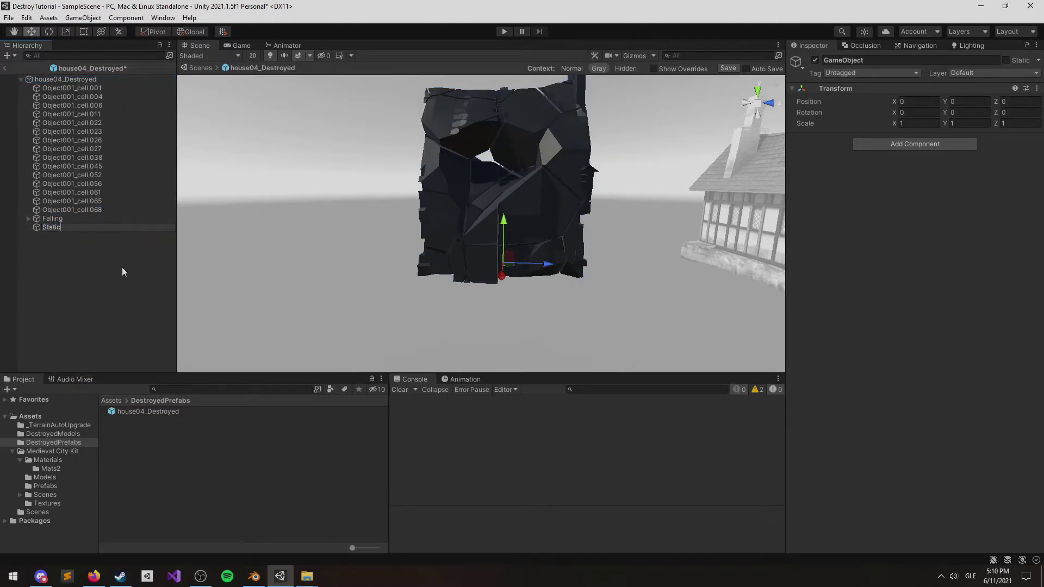
pyautogui.press('Return')
# Move the base pieces into the Static object and rename that object as Base.
pyautogui.click(68, 210)
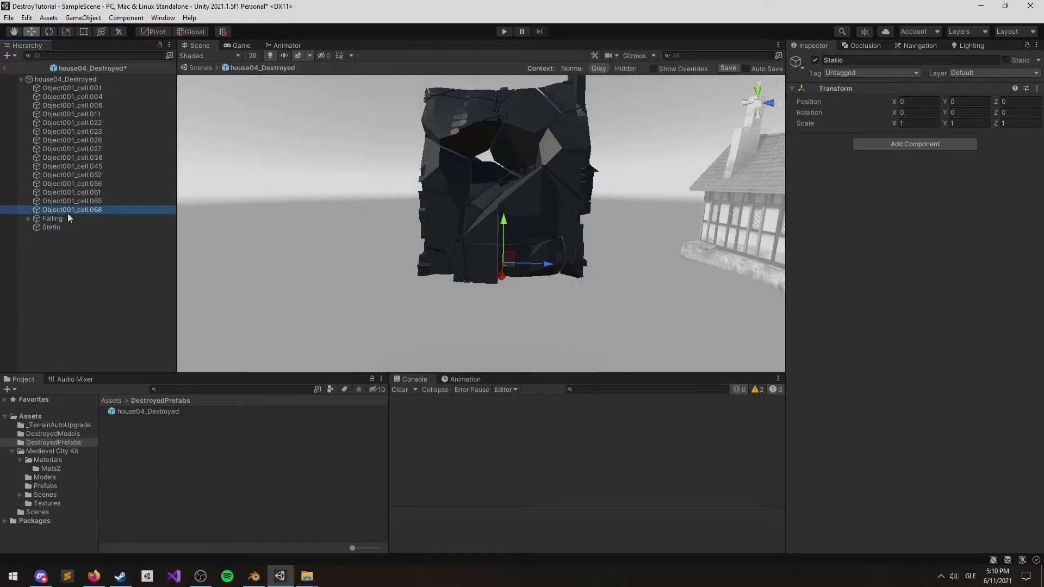
pyautogui.keyDown('shift'); pyautogui.click(81, 88); pyautogui.keyUp('shift')
pyautogui.moveTo(60, 210); pyautogui.dragTo(55, 229)
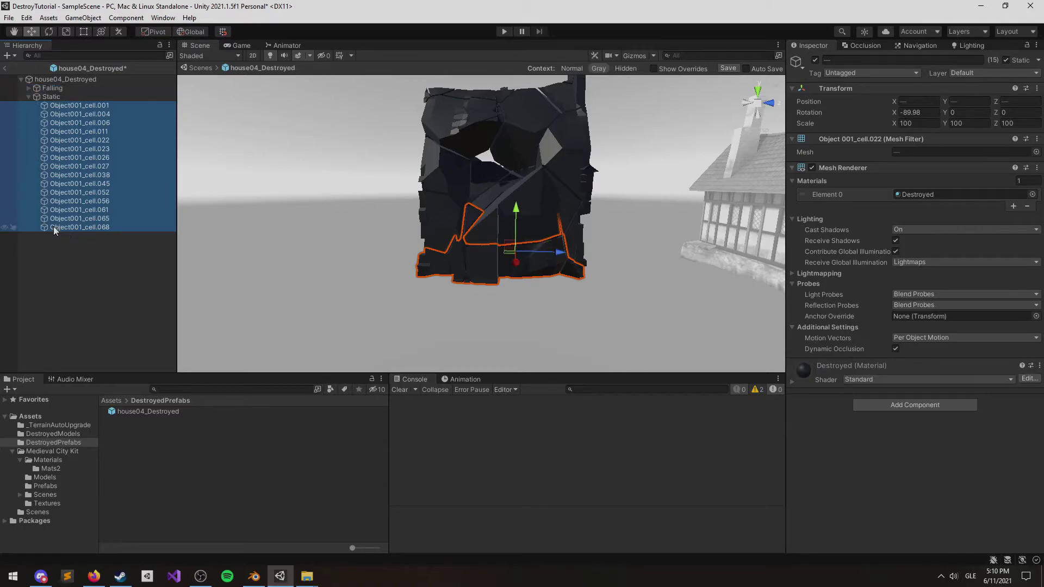
pyautogui.click(109, 97)
pyautogui.press('F2')
pyautogui.write('Base')
pyautogui.press('Return')
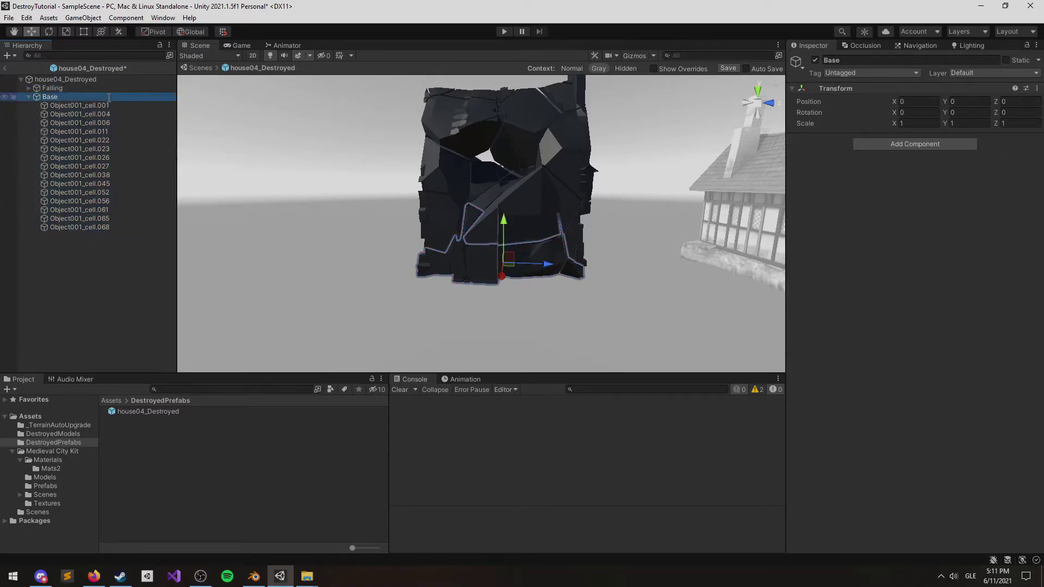
# Create a cube as a child of Base and scale it to about 8.63 on X and 11.58 on Z to cover the house's footprint.
pyautogui.click(77, 106)
pyautogui.keyDown('shift'); pyautogui.click(82, 227); pyautogui.keyUp('shift')
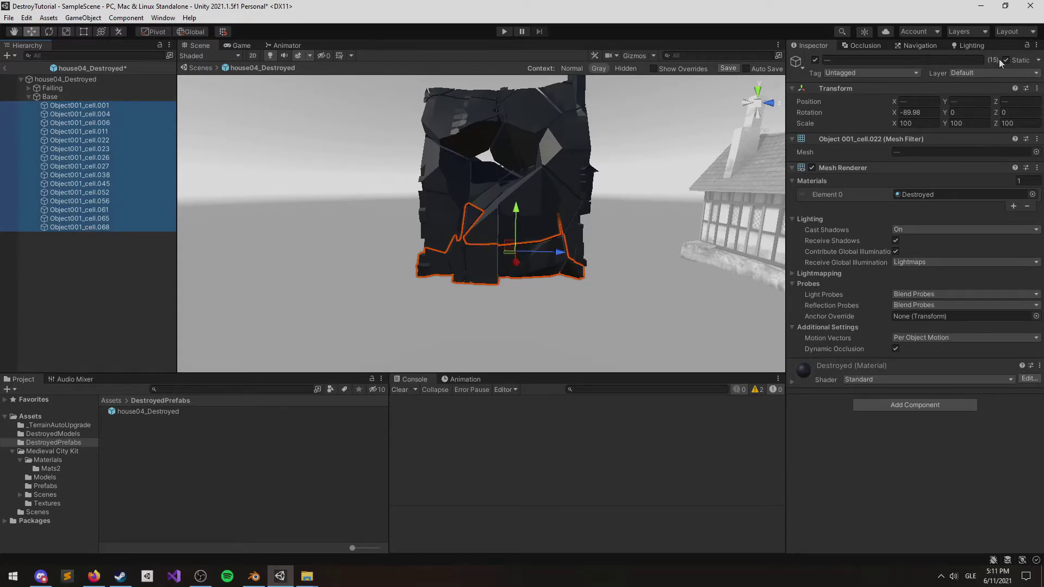
pyautogui.rightClick(49, 96)
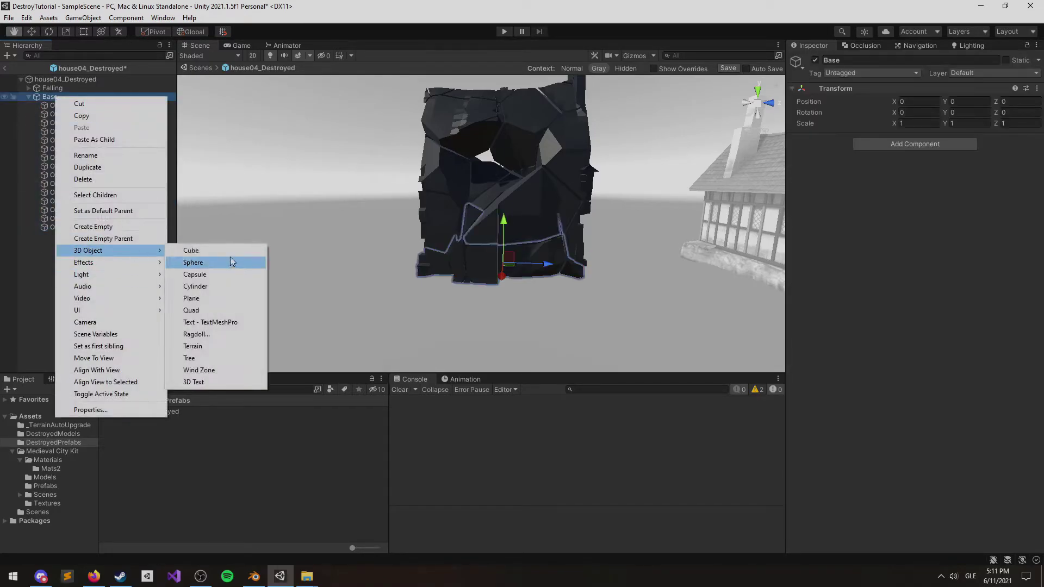
pyautogui.click(233, 250)
pyautogui.press('t')
pyautogui.press('r')
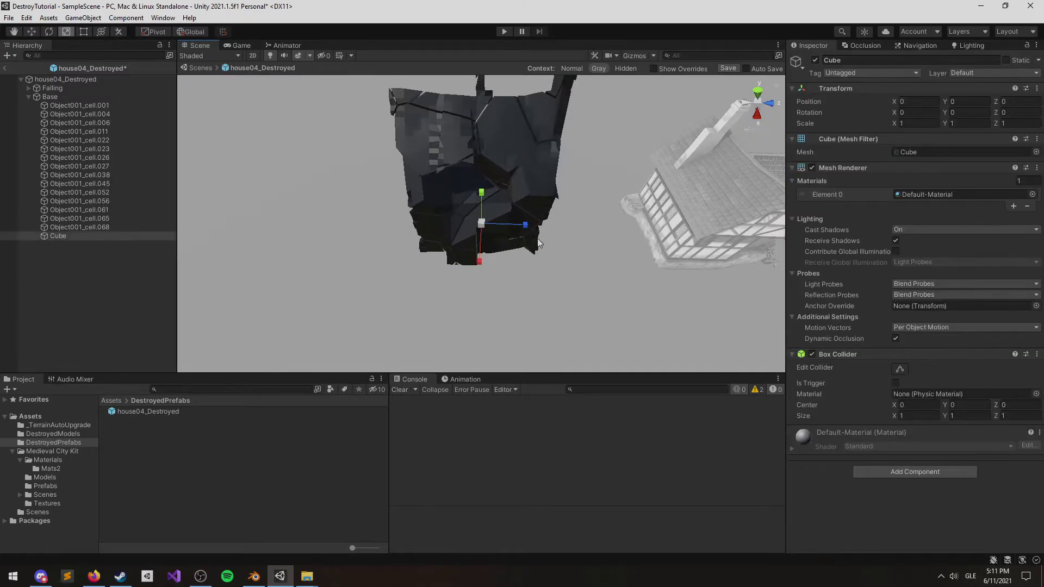
pyautogui.moveTo(525, 225); pyautogui.dragTo(877, 246)
pyautogui.moveTo(479, 262); pyautogui.dragTo(466, 430)
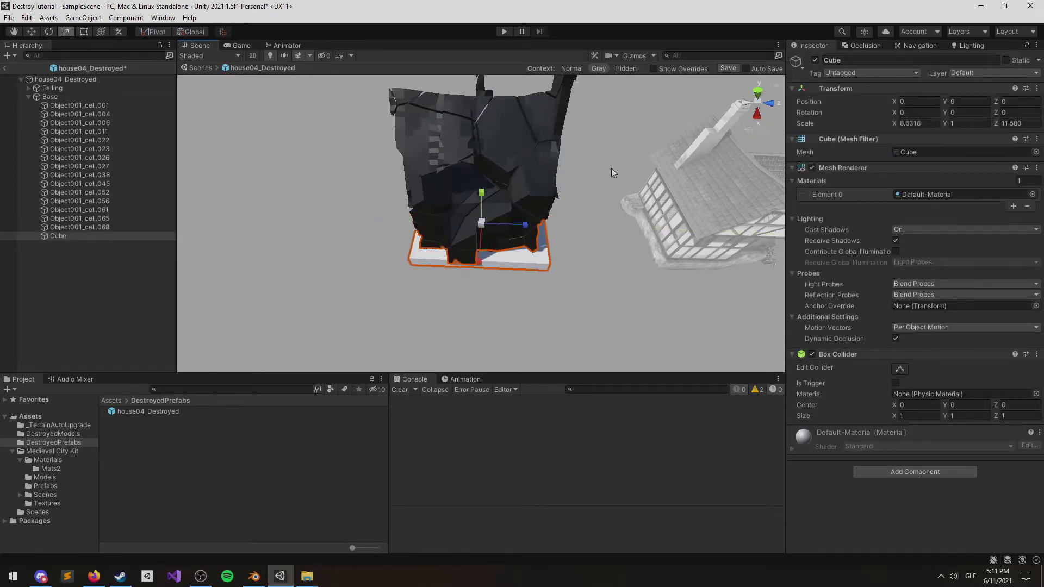
# Increase the cube's height to a Y scale of about 2.66 and raise it to about Y 1.51 around the base pieces.
pyautogui.keyDown('alt'); pyautogui.moveTo(611, 168); pyautogui.dragTo(390, 102); pyautogui.keyUp('alt')
pyautogui.press('w')
pyautogui.moveTo(402, 161); pyautogui.dragTo(398, 132)
pyautogui.moveTo(468, 261); pyautogui.dragTo(418, 168, button='right')
pyautogui.click(405, 148)
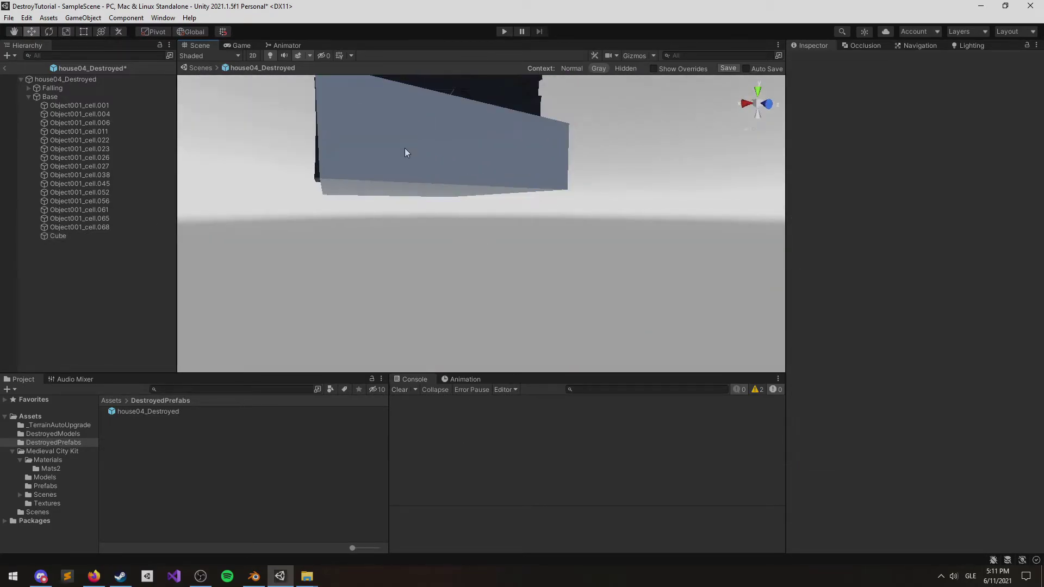
pyautogui.click(406, 148)
pyautogui.moveTo(422, 126); pyautogui.dragTo(426, 116)
pyautogui.moveTo(434, 225); pyautogui.dragTo(546, 256, button='right')
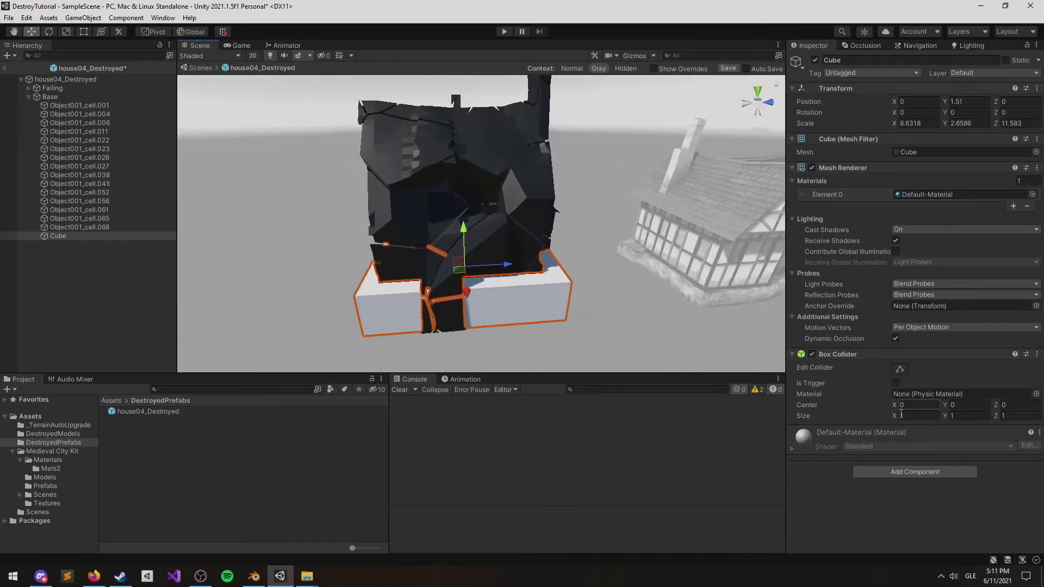
# Add a Nav Mesh Obstacle component to the cube in Base.
pyautogui.click(921, 477)
pyautogui.write('nav')
pyautogui.press('Down')
pyautogui.press('Return')
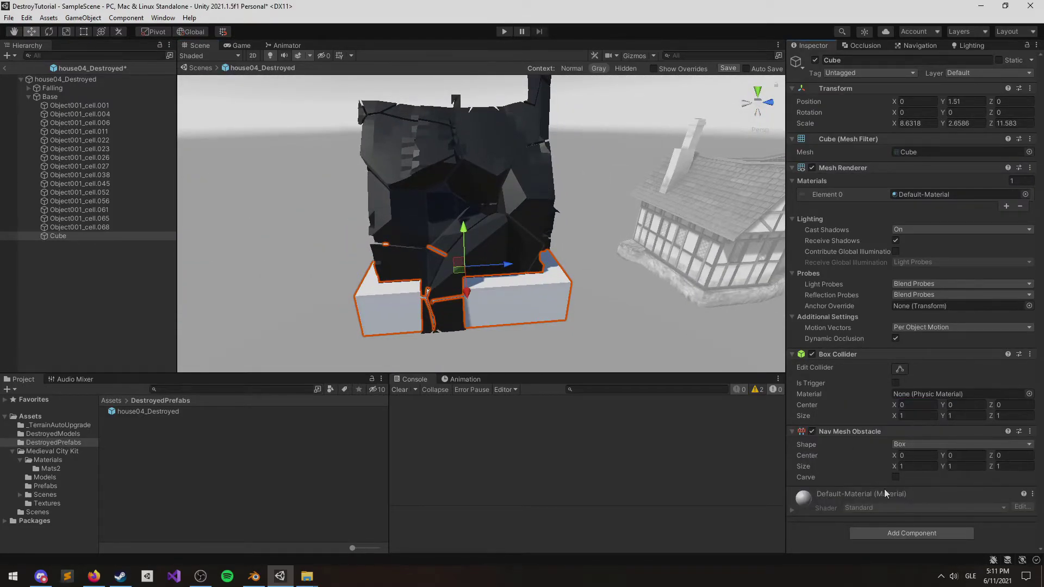
pyautogui.click(618, 256)
pyautogui.moveTo(617, 255); pyautogui.dragTo(650, 236, button='right')
pyautogui.click(650, 228)
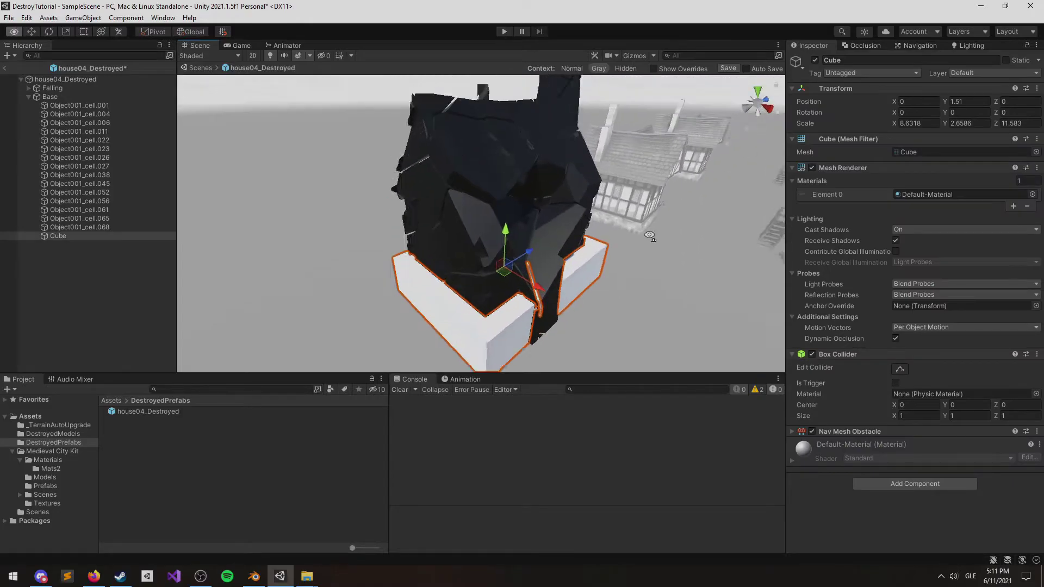
pyautogui.keyDown('alt'); pyautogui.moveTo(649, 236); pyautogui.dragTo(622, 224); pyautogui.keyUp('alt')
pyautogui.click(622, 224)
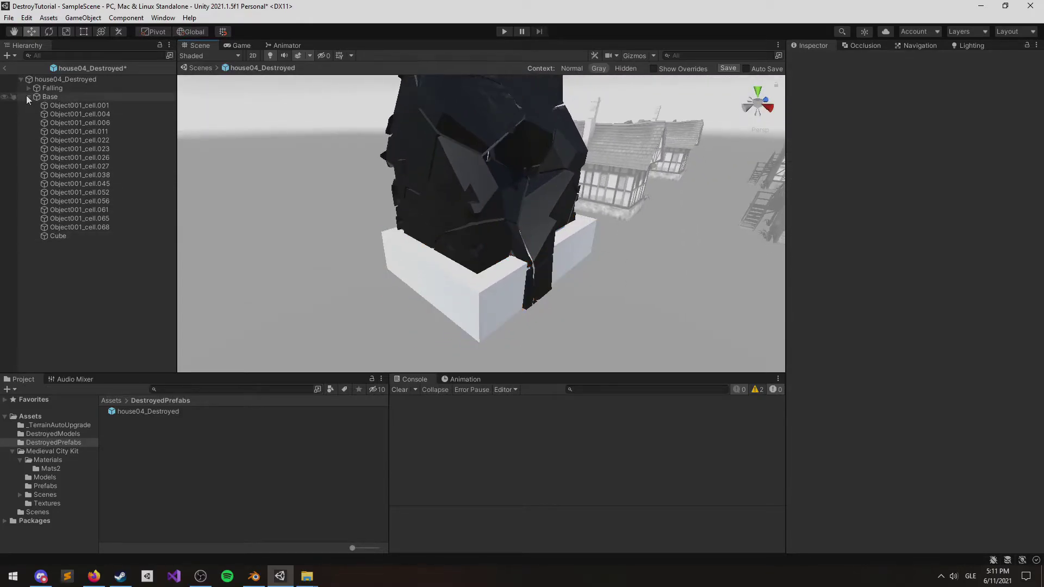
# Remove the Mesh Renderer component from the cube and collapse the Base group.
pyautogui.click(60, 236)
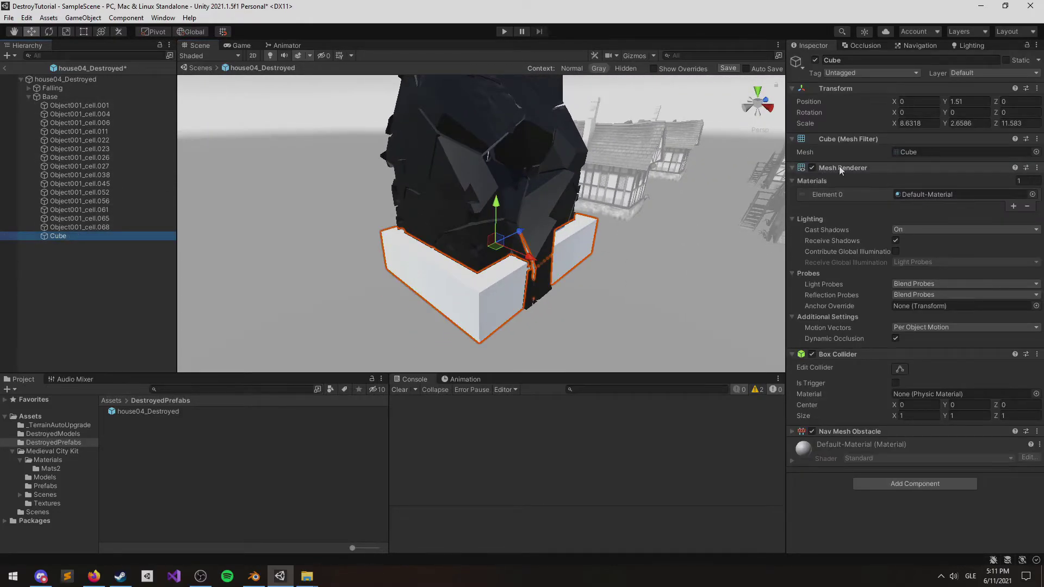
pyautogui.rightClick(839, 168)
pyautogui.click(878, 188)
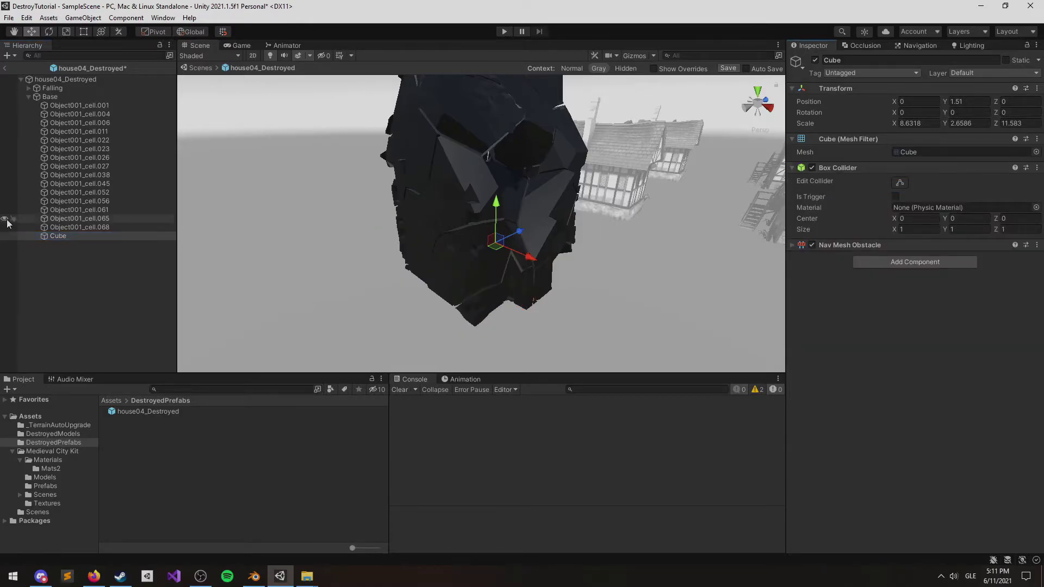
pyautogui.click(65, 227)
pyautogui.click(32, 96)
pyautogui.click(28, 97)
# Add a Rigidbody component with a mass of 50 to all the cell pieces in the Falling group.
pyautogui.click(53, 89)
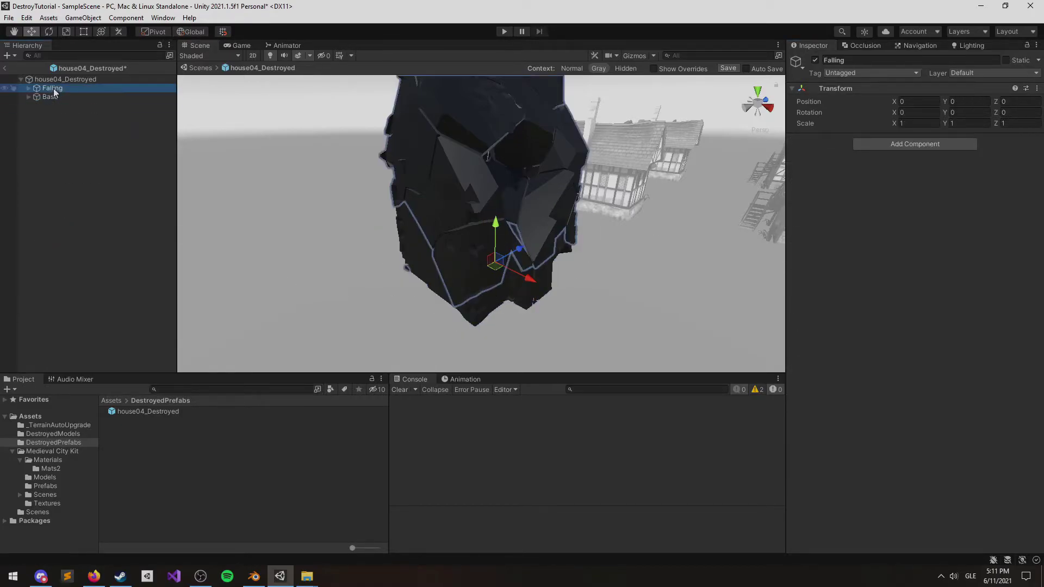
pyautogui.click(28, 88)
pyautogui.click(52, 96)
pyautogui.scroll(-3, 87, 228)
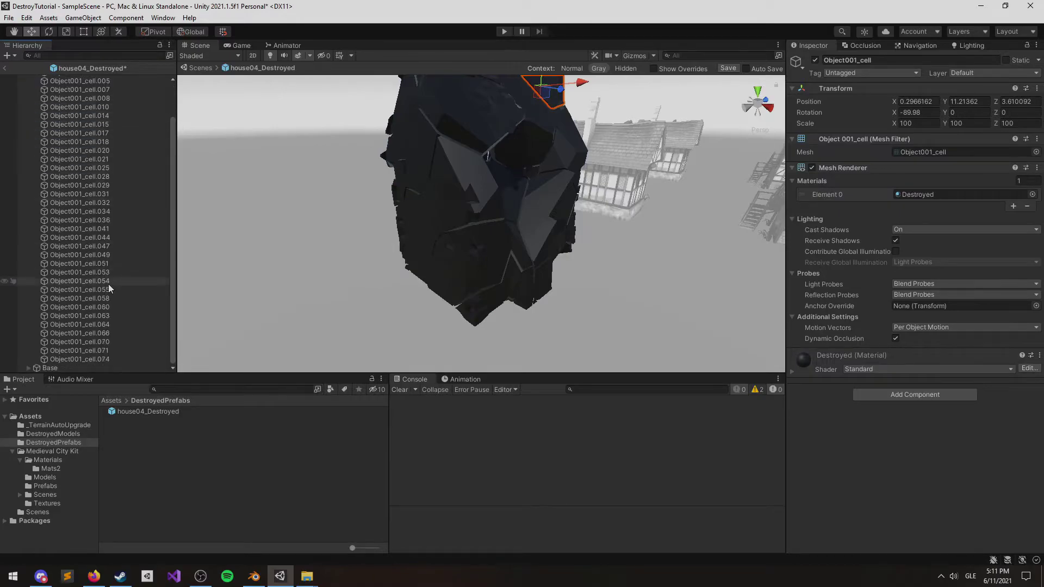
pyautogui.keyDown('shift'); pyautogui.click(99, 359); pyautogui.keyUp('shift')
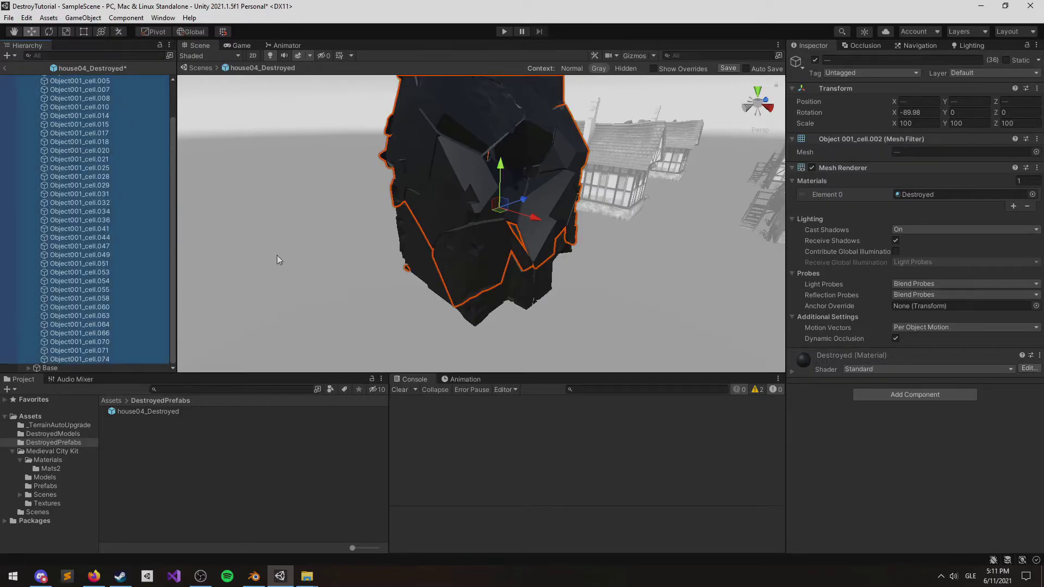
pyautogui.click(907, 395)
pyautogui.write('rigid')
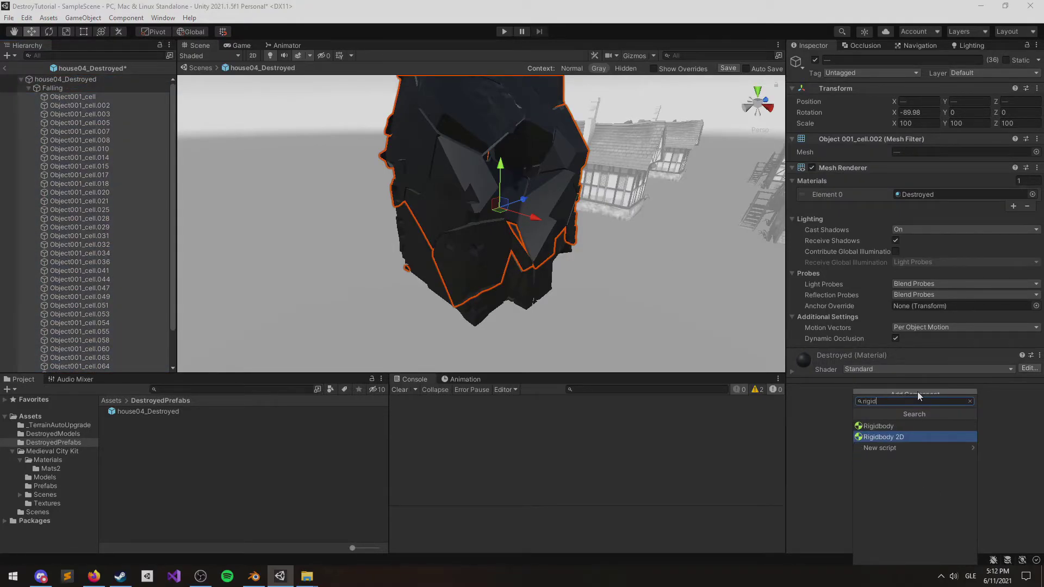
pyautogui.press('Up')
pyautogui.press('Return')
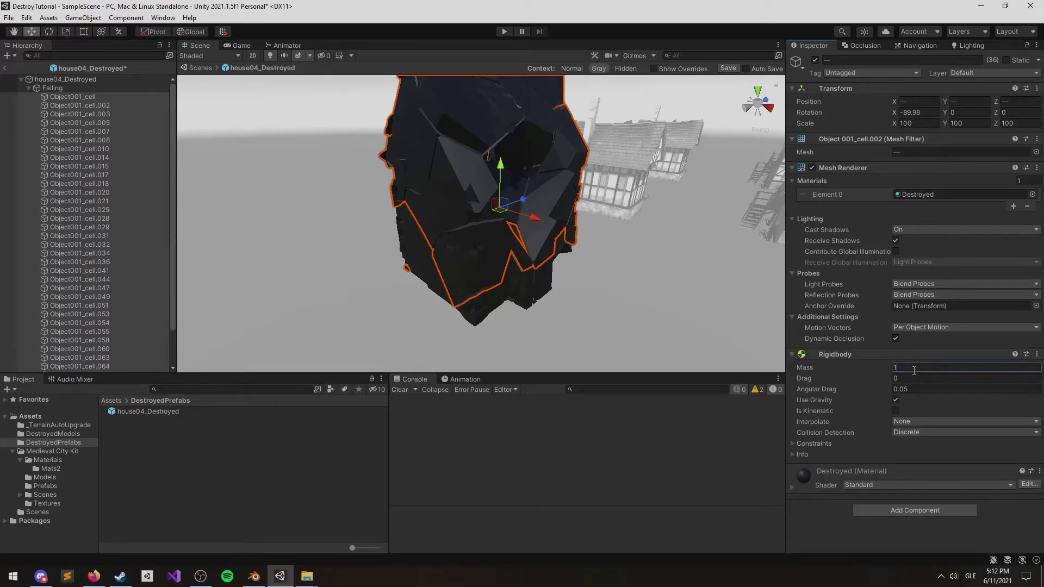
pyautogui.write('50')
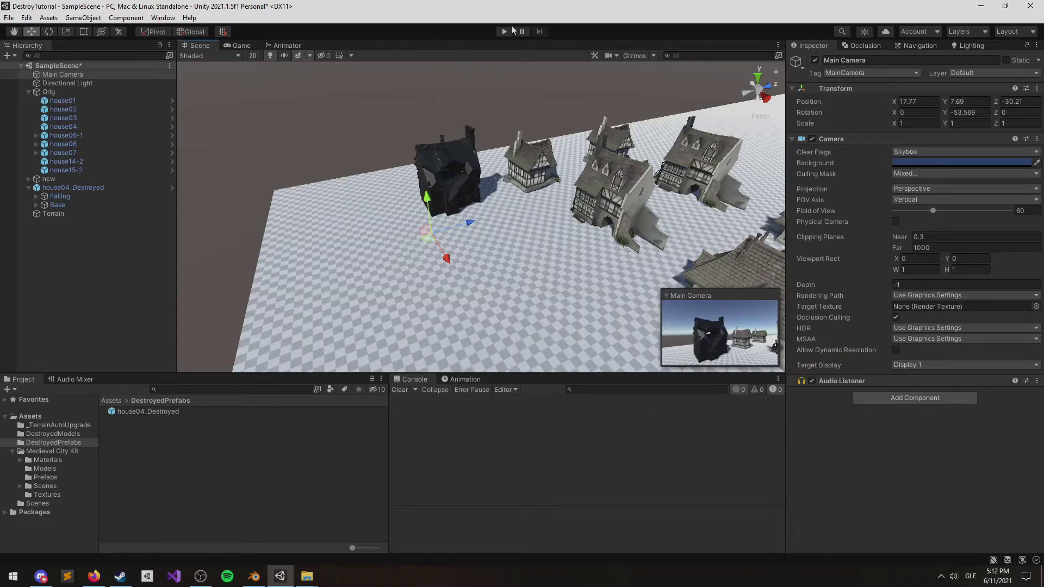
# Run the scene to watch how the destroyed house's pieces fall, and stop it.
pyautogui.click(506, 31)
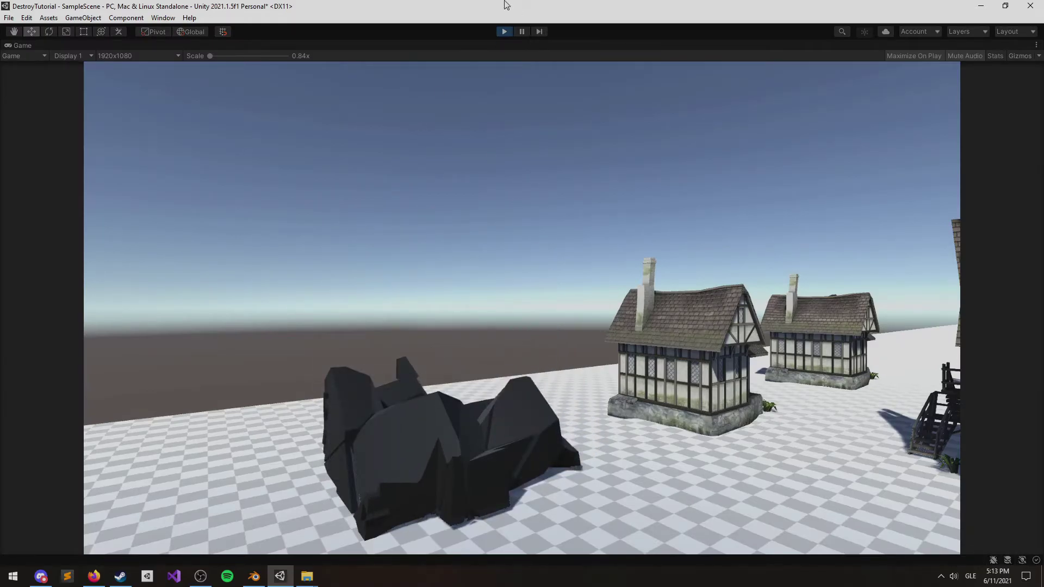
pyautogui.click(504, 32)
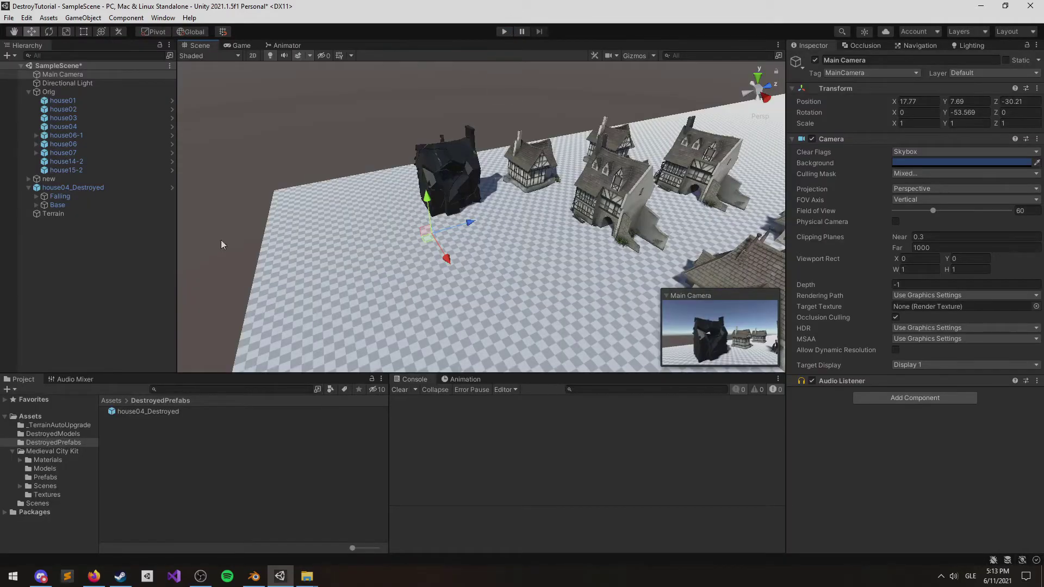
pyautogui.click(76, 187)
pyautogui.click(68, 204)
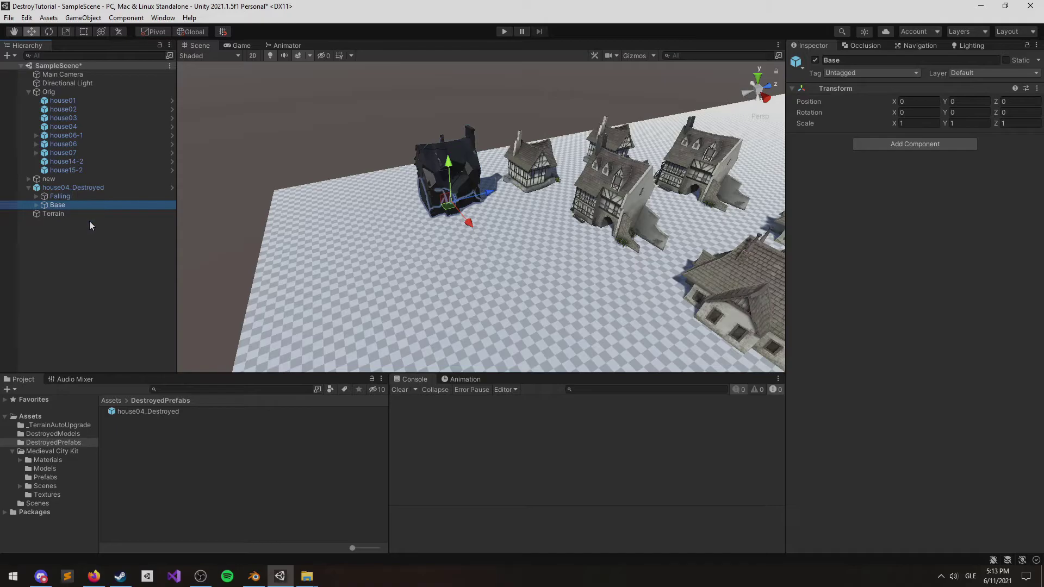
pyautogui.scroll(8, 393, 259)
pyautogui.scroll(-7, 426, 299)
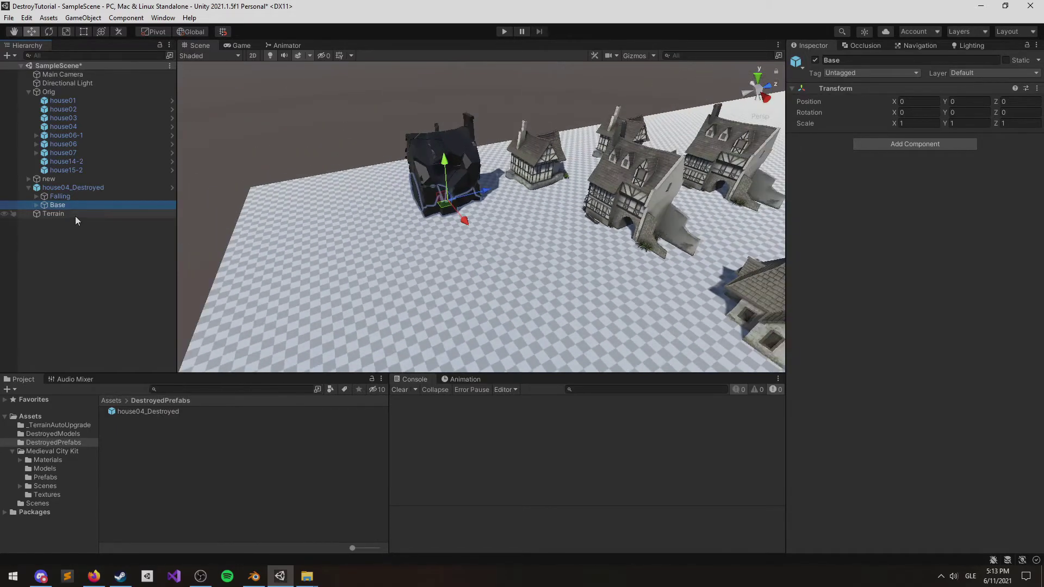
# Add a Mesh Collider with Convex enabled to all the cell pieces in the Falling group of house04_Destroyed.
pyautogui.click(79, 196)
pyautogui.press('Right')
pyautogui.press('Down')
pyautogui.scroll(-5, 95, 229)
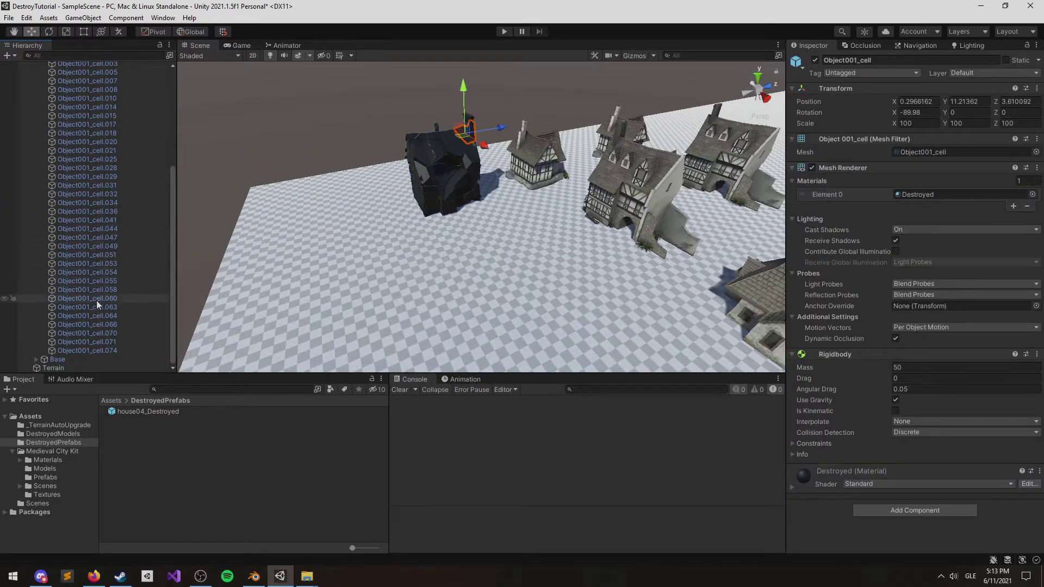
pyautogui.keyDown('shift'); pyautogui.click(103, 350); pyautogui.keyUp('shift')
pyautogui.scroll(5, 99, 283)
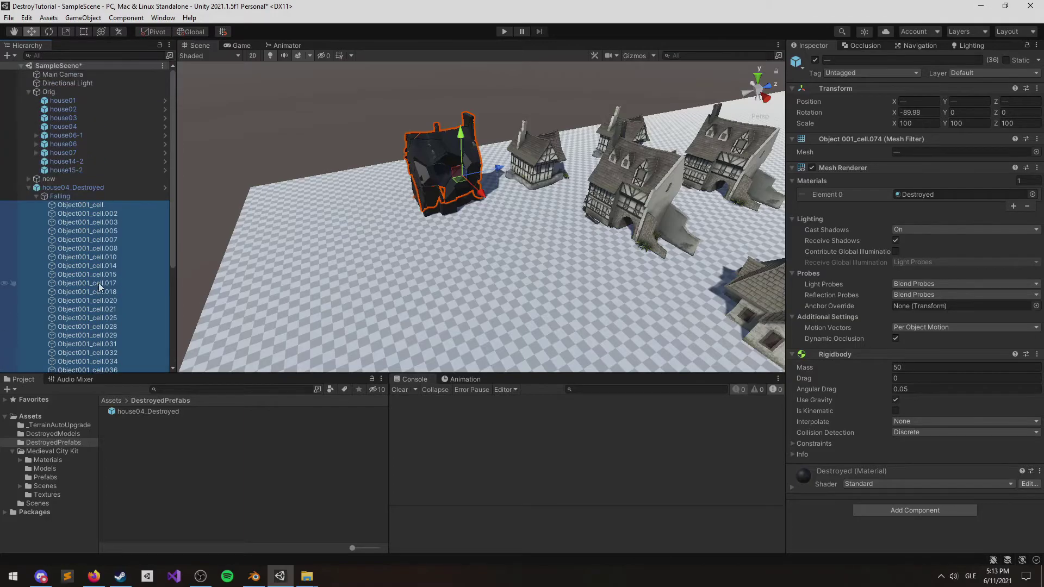
pyautogui.click(890, 511)
pyautogui.write('mesh')
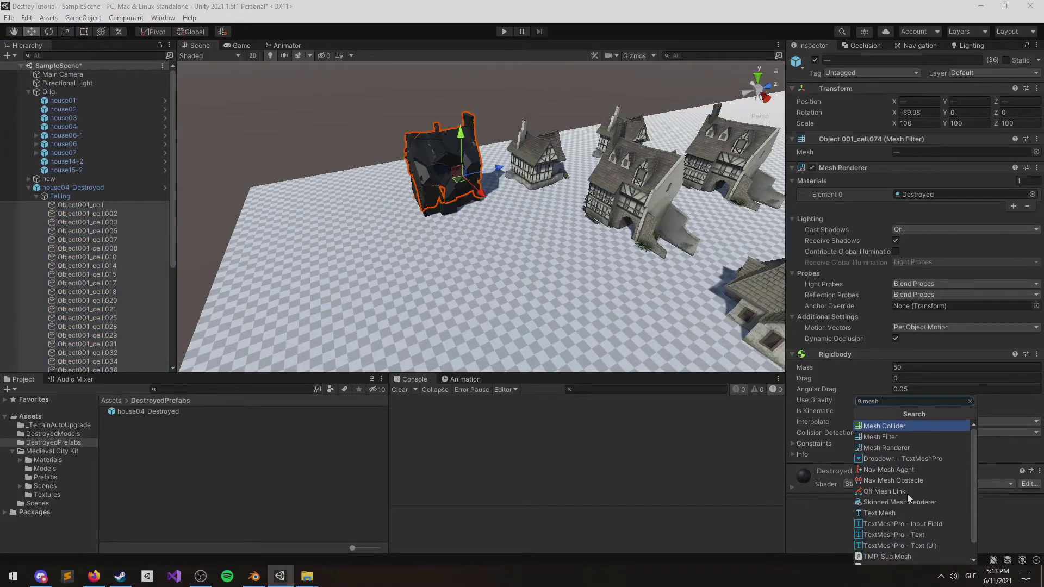
pyautogui.press('Return')
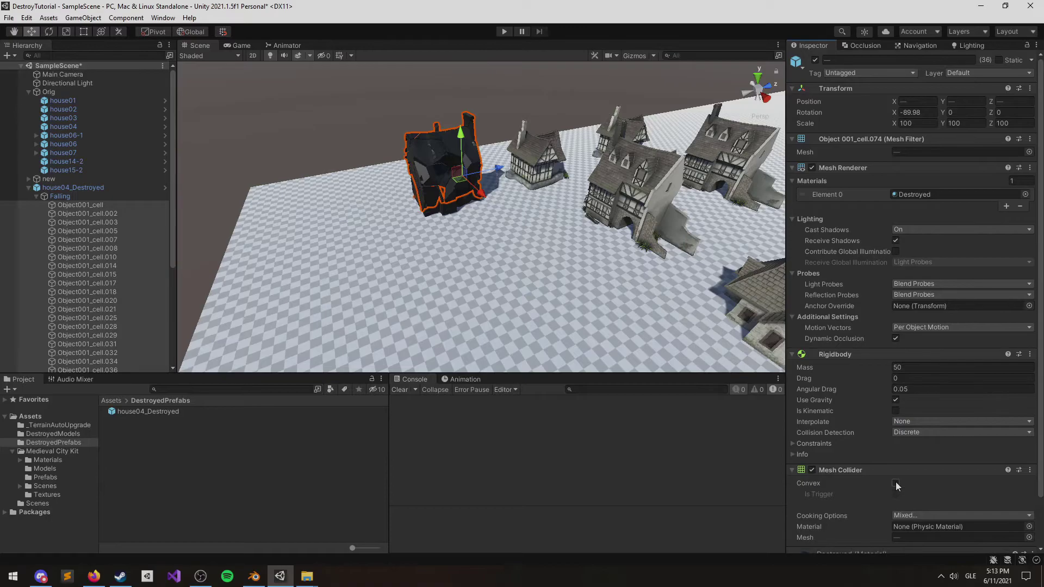
# Apply all overrides of the house04_Destroyed instance to its prefab.
pyautogui.click(376, 102)
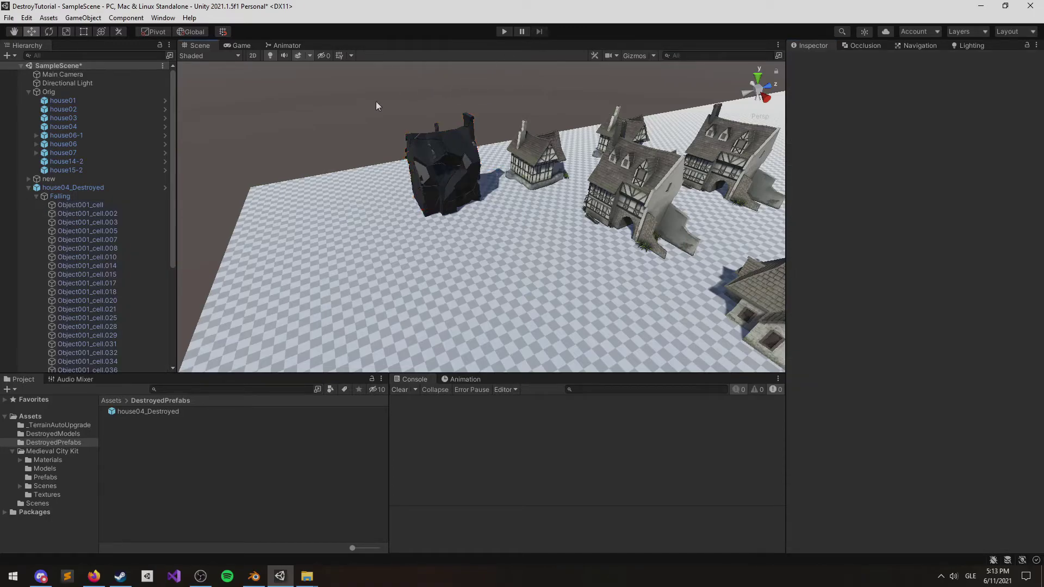
pyautogui.click(36, 197)
pyautogui.click(29, 188)
pyautogui.click(43, 189)
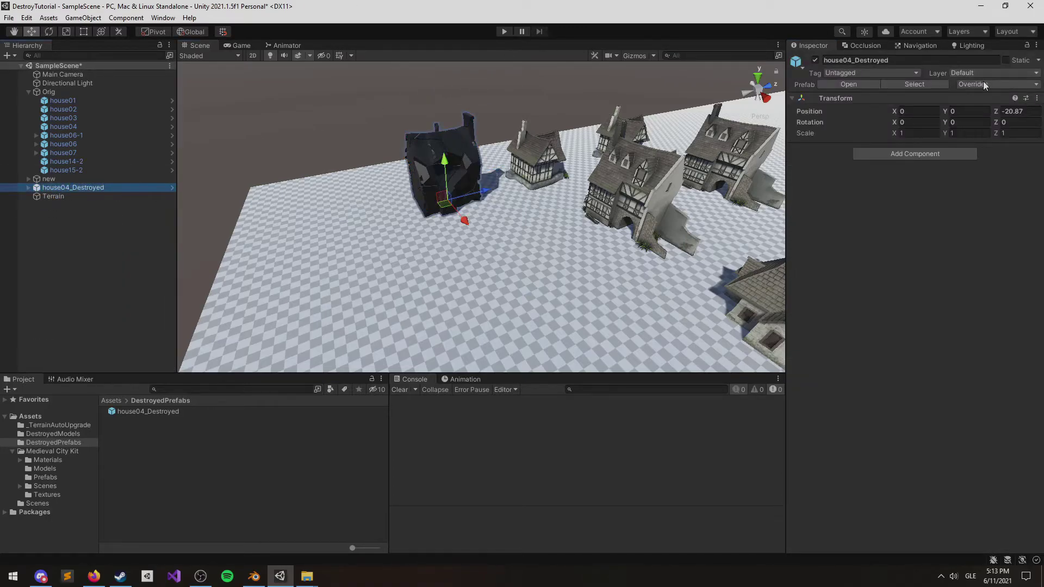
pyautogui.click(983, 85)
pyautogui.click(931, 560)
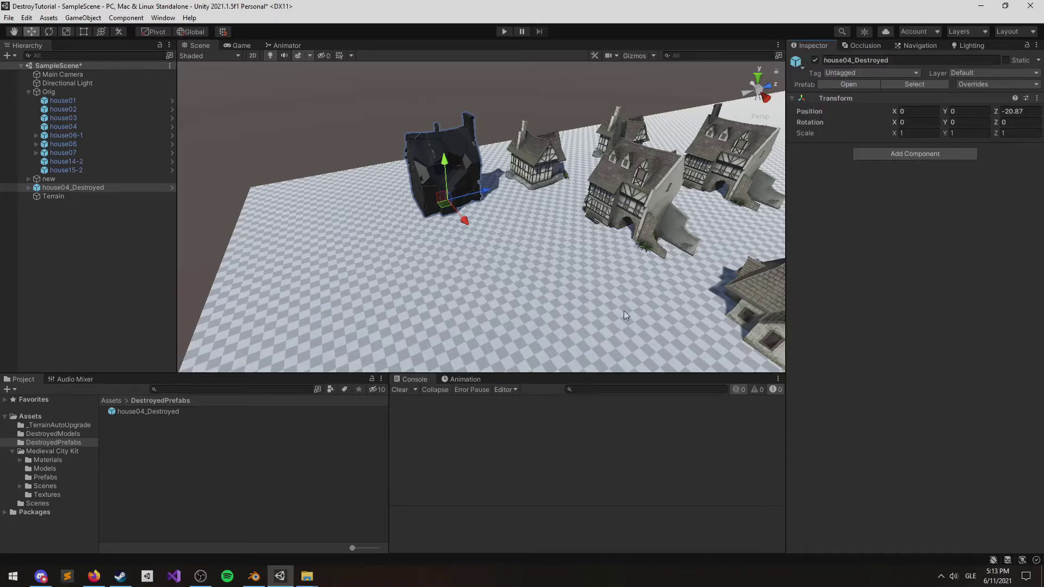
# Run the scene again to watch the pieces collide as the house collapses, and stop it.
pyautogui.click(504, 32)
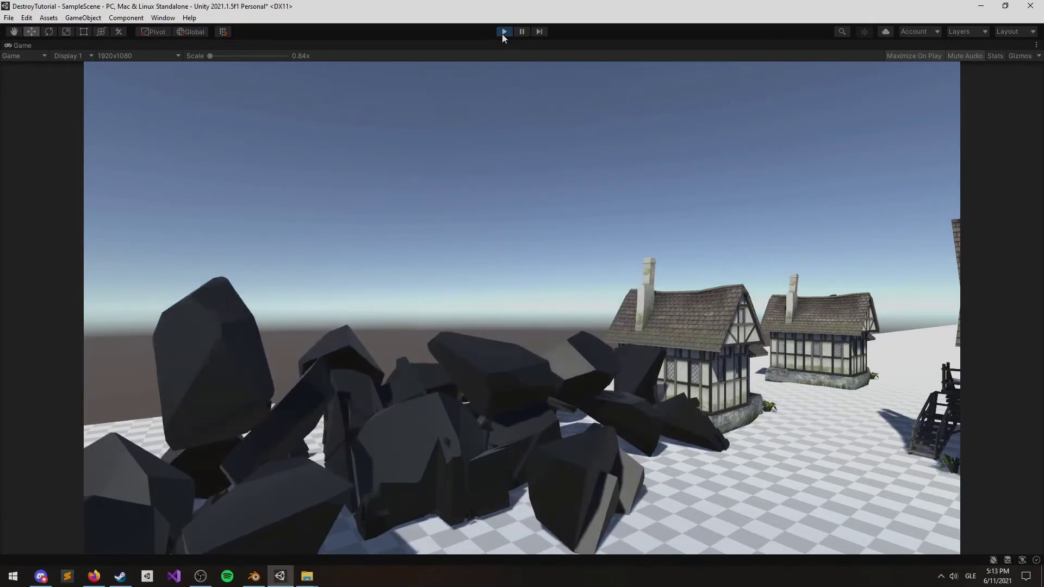
pyautogui.click(503, 33)
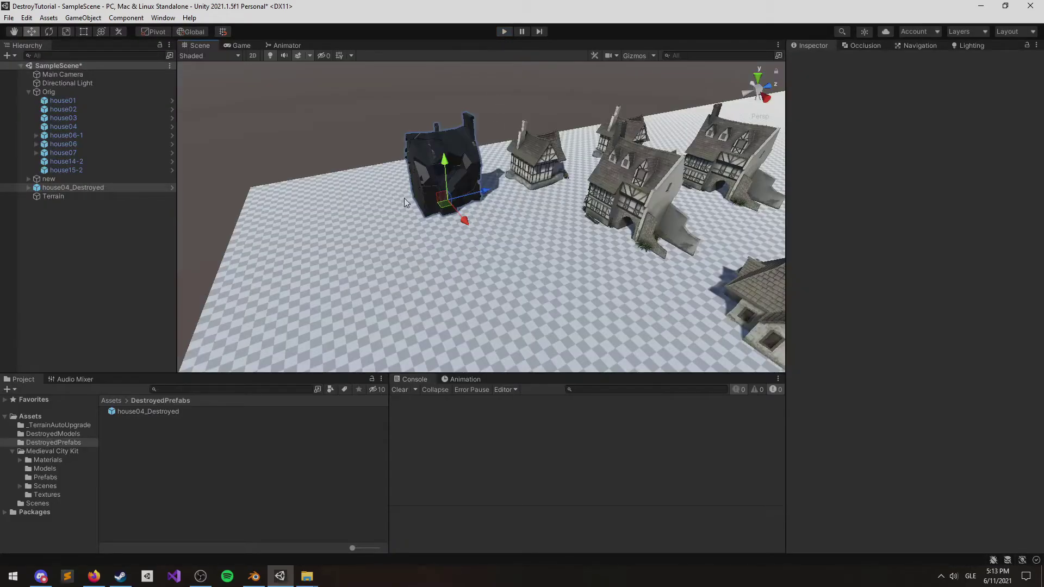
pyautogui.click(518, 99)
# Move house04 onto the destroyed house, to about X -93.7 and Z -15.6, and focus on it.
pyautogui.moveTo(451, 206); pyautogui.dragTo(643, 272, button='right')
pyautogui.click(609, 217)
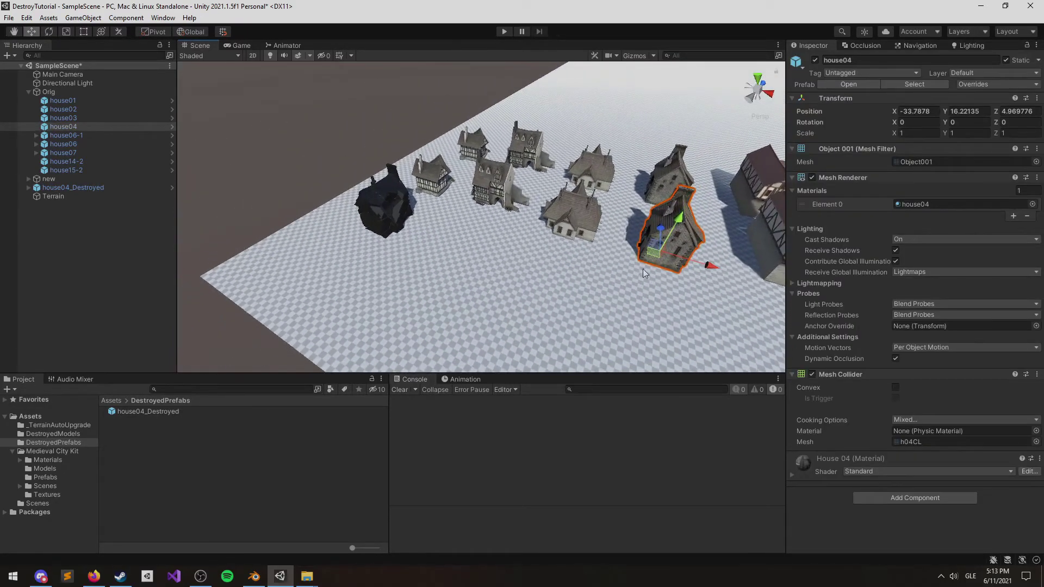
pyautogui.moveTo(657, 260); pyautogui.dragTo(416, 228)
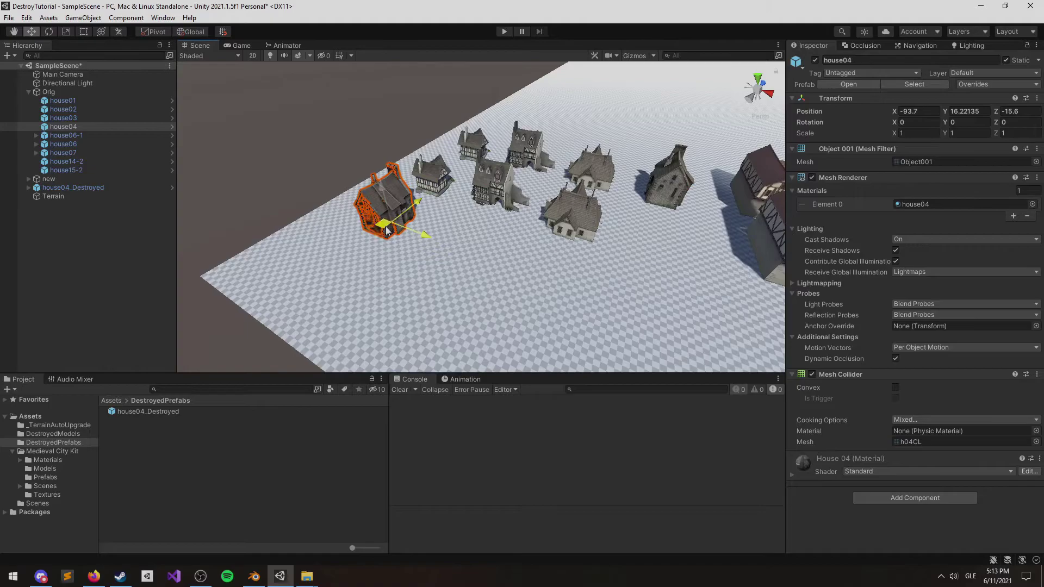
pyautogui.press('f')
# Make house04_Destroyed a child of house04 and set its X and Z position to 0.
pyautogui.moveTo(86, 187); pyautogui.dragTo(77, 126)
pyautogui.click(487, 193)
pyautogui.keyDown('alt'); pyautogui.moveTo(326, 163); pyautogui.dragTo(435, 147); pyautogui.keyUp('alt')
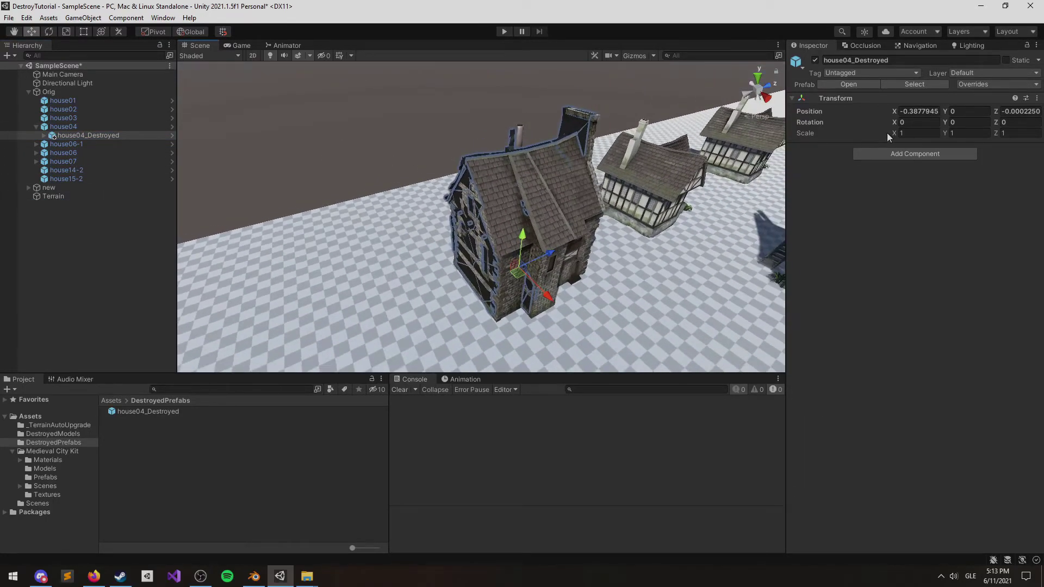
pyautogui.click(925, 112)
pyautogui.write('0')
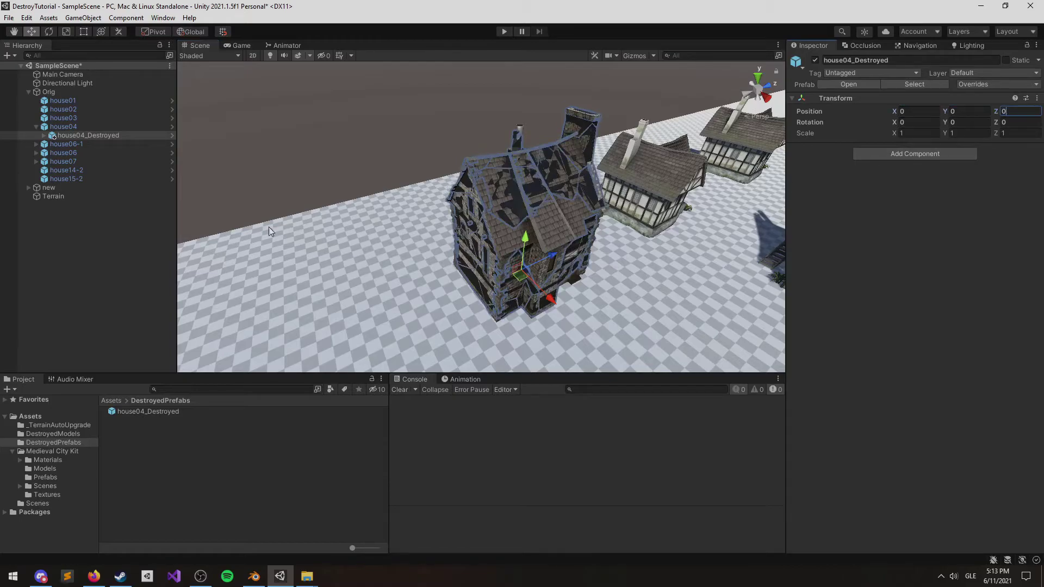
# Deactivate the house04_Destroyed child object under house04.
pyautogui.click(62, 138)
pyautogui.click(75, 131)
pyautogui.click(82, 136)
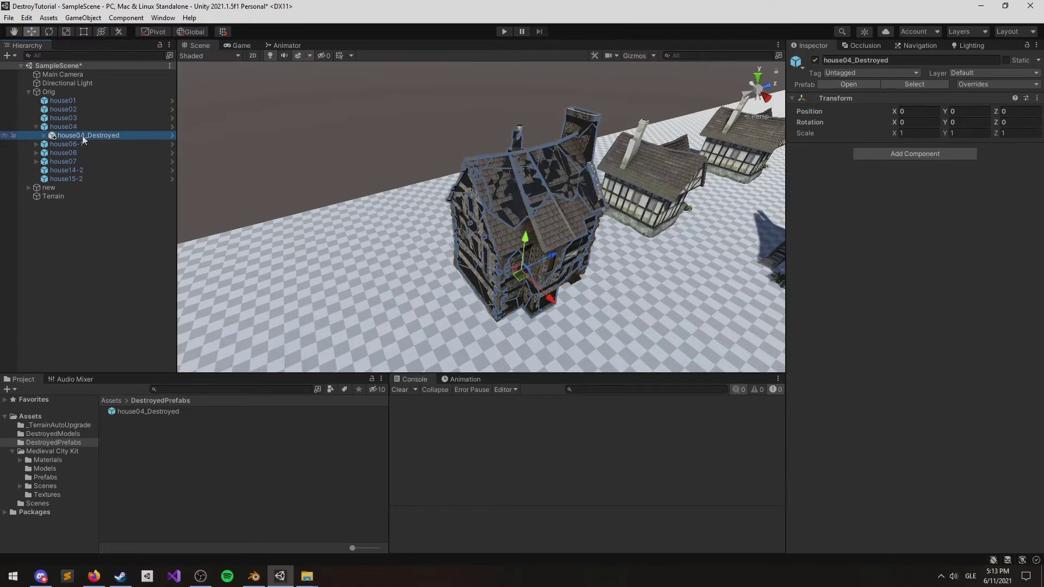
pyautogui.hotkey('alt', 'shift', 'a')
# Create a new script named BuildingBlowUp and add it as a component to house04.
pyautogui.click(84, 128)
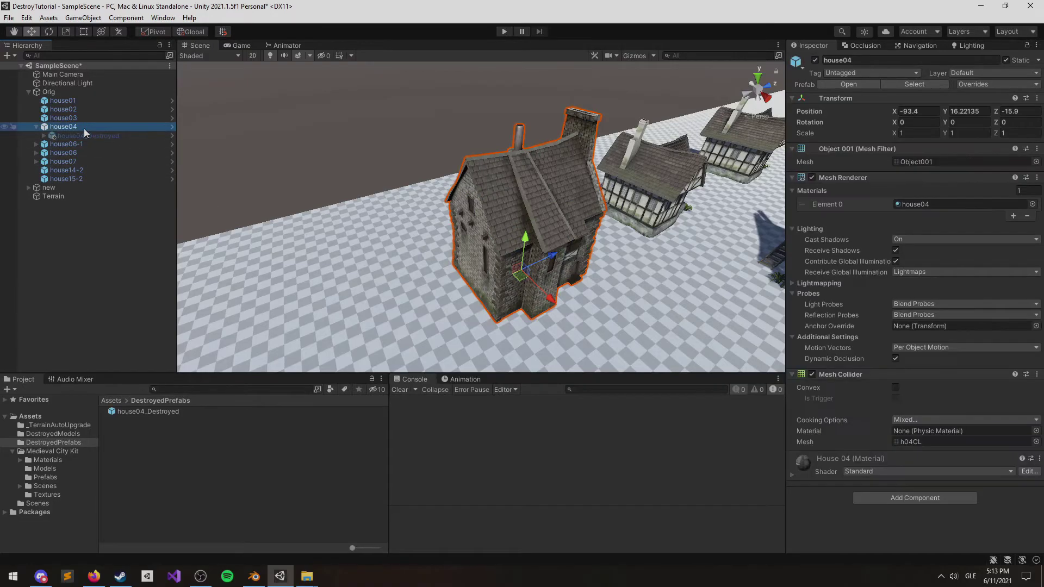
pyautogui.moveTo(629, 265); pyautogui.dragTo(612, 257, button='middle')
pyautogui.click(900, 501)
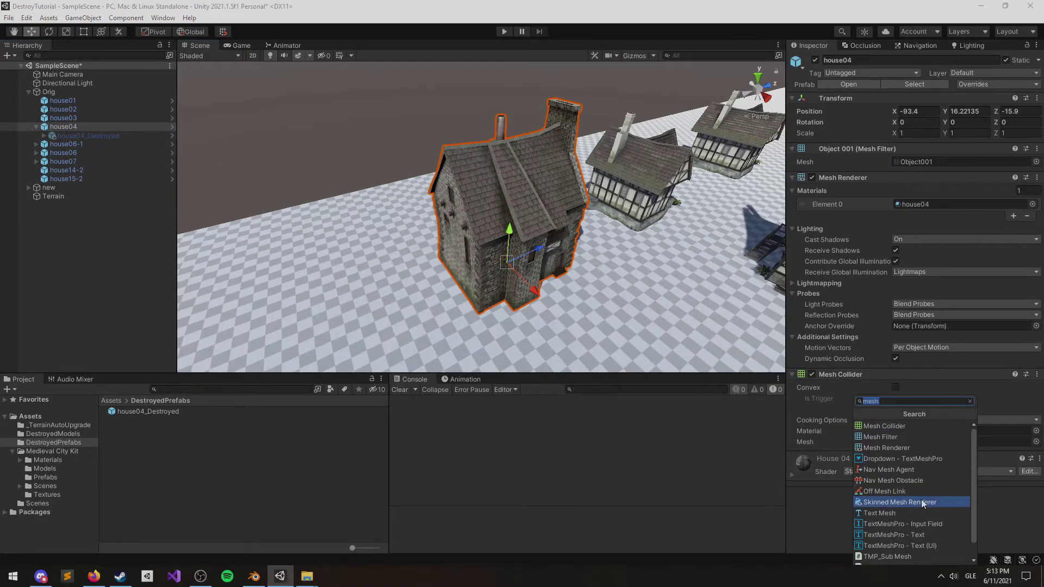
pyautogui.write('BuildingBl')
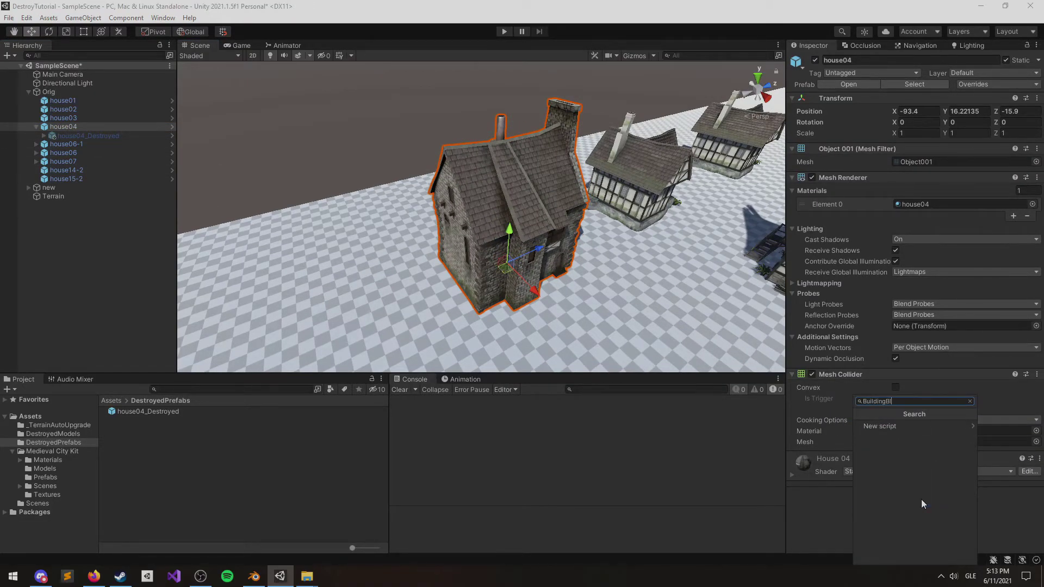
pyautogui.write('owUp')
pyautogui.hotkey('ctrl', 'a')
pyautogui.click(922, 401)
pyautogui.press('Return')
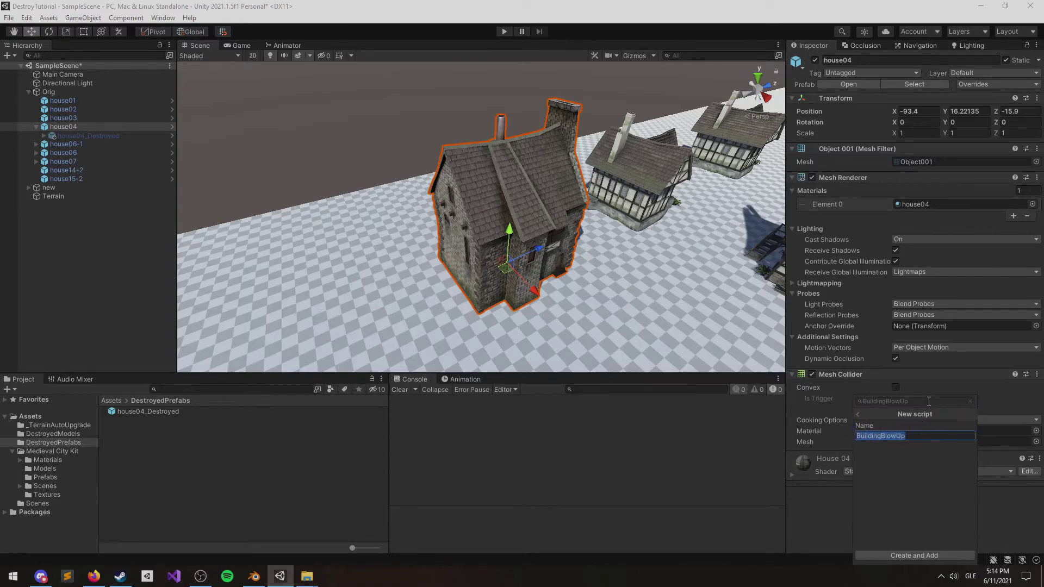
pyautogui.click(905, 556)
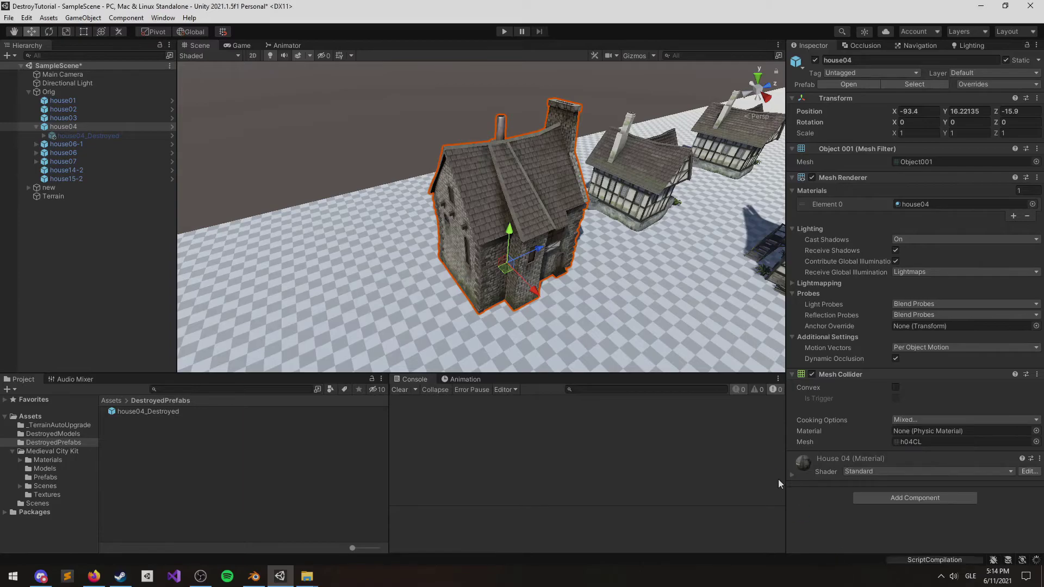
# Open the BuildingBlowUp script in Visual Studio and delete its Update method and the comment above Start.
pyautogui.doubleClick(913, 470)
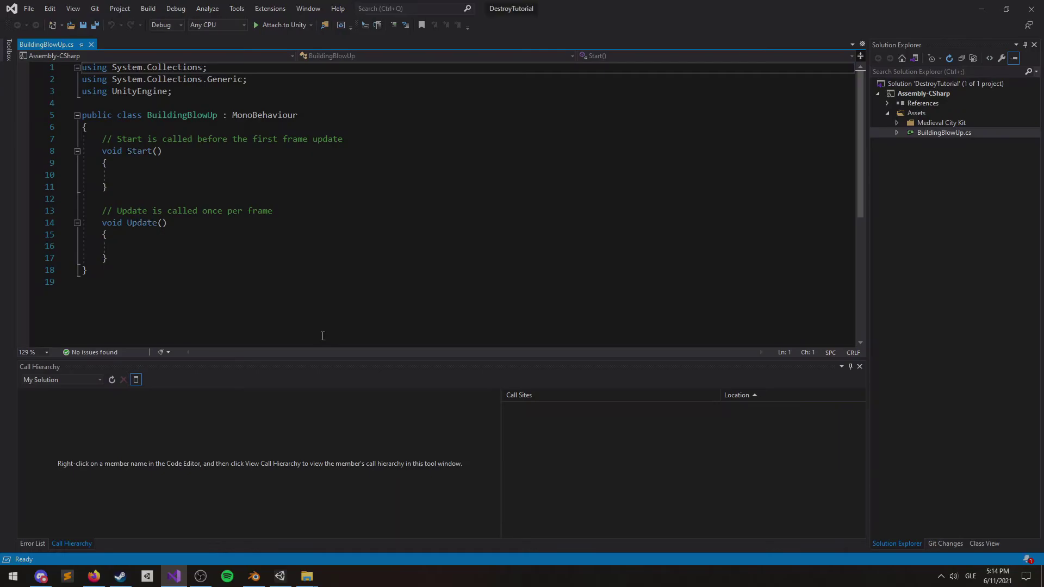
pyautogui.click(338, 259)
pyautogui.hotkey('shift', 'Up')
pyautogui.hotkey('shift', 'Up')
pyautogui.hotkey('shift', 'Up')
pyautogui.hotkey('shift', 'Up')
pyautogui.hotkey('shift', 'Up')
pyautogui.hotkey('shift', 'Up')
pyautogui.hotkey('shift', 'Up')
pyautogui.hotkey('shift', 'Up')
pyautogui.hotkey('shift', 'Up')
pyautogui.hotkey('shift', 'Up')
pyautogui.press('Down')
pyautogui.hotkey('shift', 'Up')
pyautogui.hotkey('shift', 'Up')
pyautogui.hotkey('shift', 'Up')
pyautogui.hotkey('shift', 'Up')
pyautogui.hotkey('shift', 'Up')
pyautogui.press('BackSpace')
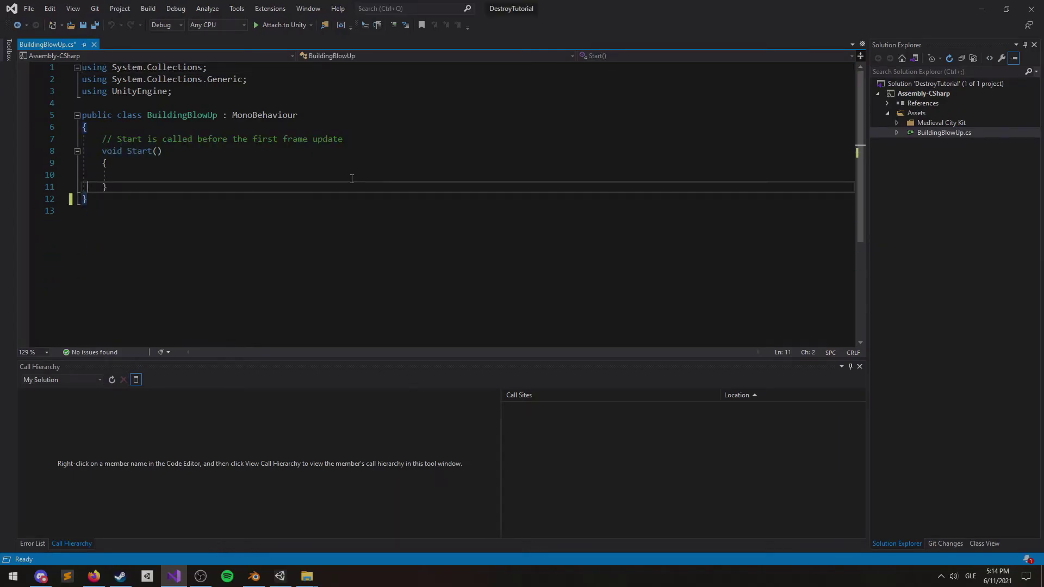
pyautogui.hotkey('shift', 'Up')
pyautogui.press('BackSpace')
# Declare a GameObject field named DestroyedPrefab above the Start method.
pyautogui.press('Return')
pyautogui.press('Return')
pyautogui.press('Escape')
pyautogui.write('D')
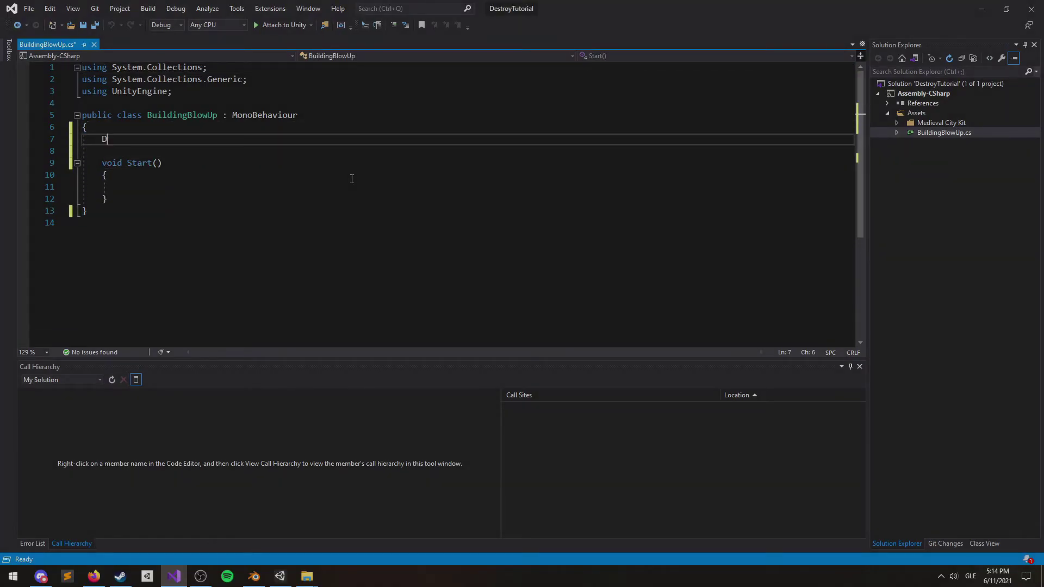
pyautogui.press('BackSpace')
pyautogui.write('GameObject')
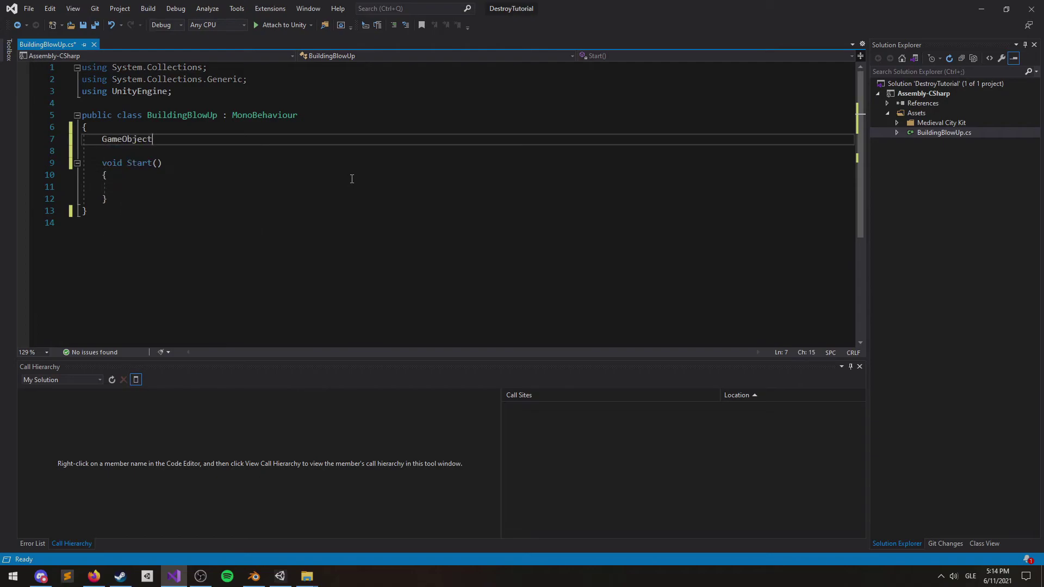
pyautogui.write(' DestroyedPr')
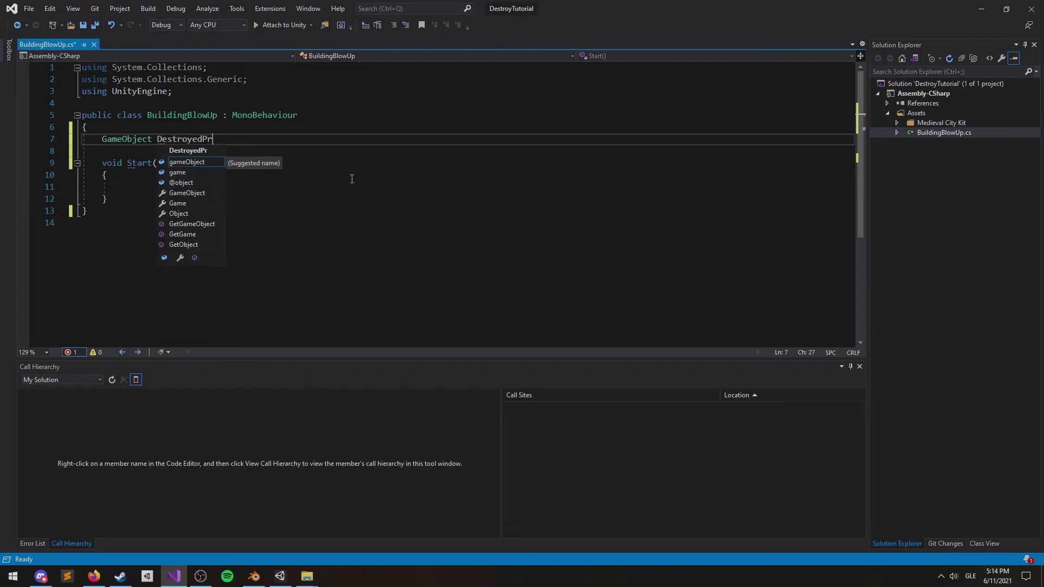
pyautogui.write('efab;')
# Add the call StartCoroutine(Blowup()); inside the Start method.
pyautogui.press('Down')
pyautogui.press('Down')
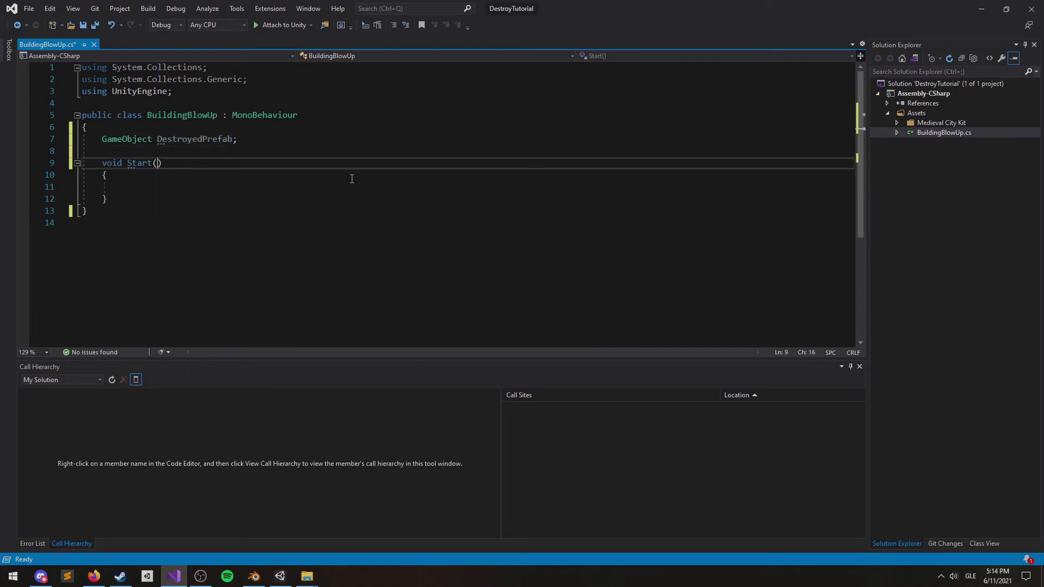
pyautogui.press('Down')
pyautogui.press('Down')
pyautogui.write('Set')
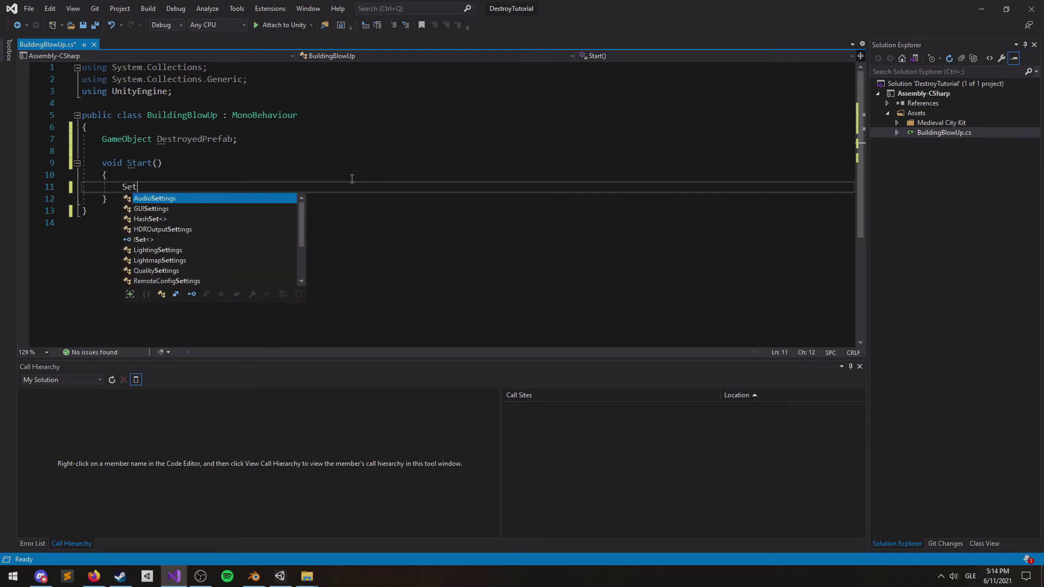
pyautogui.press('BackSpace')
pyautogui.press('BackSpace')
pyautogui.write('tartCoroutine(')
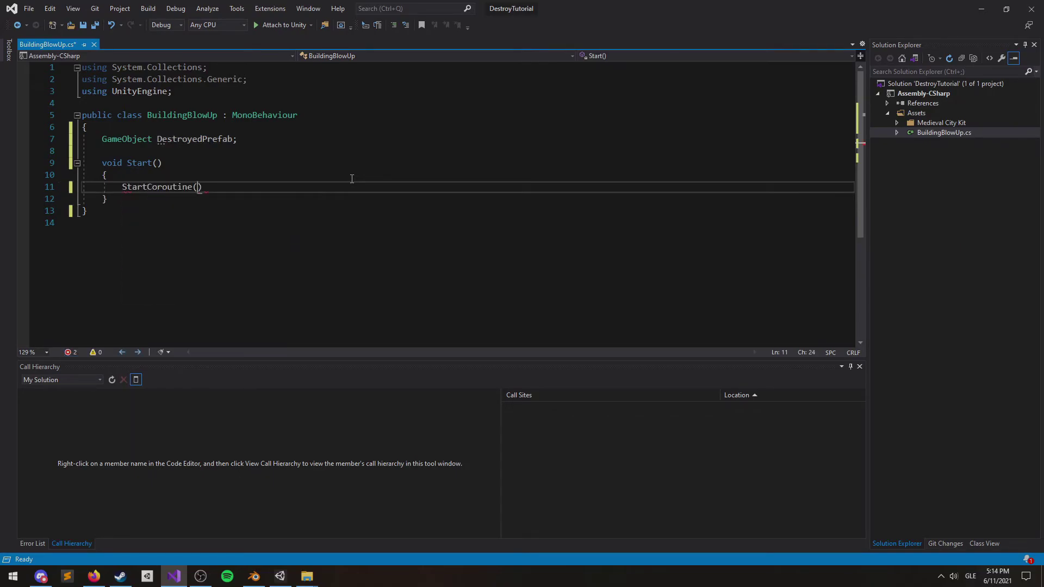
pyautogui.write('Blowup')
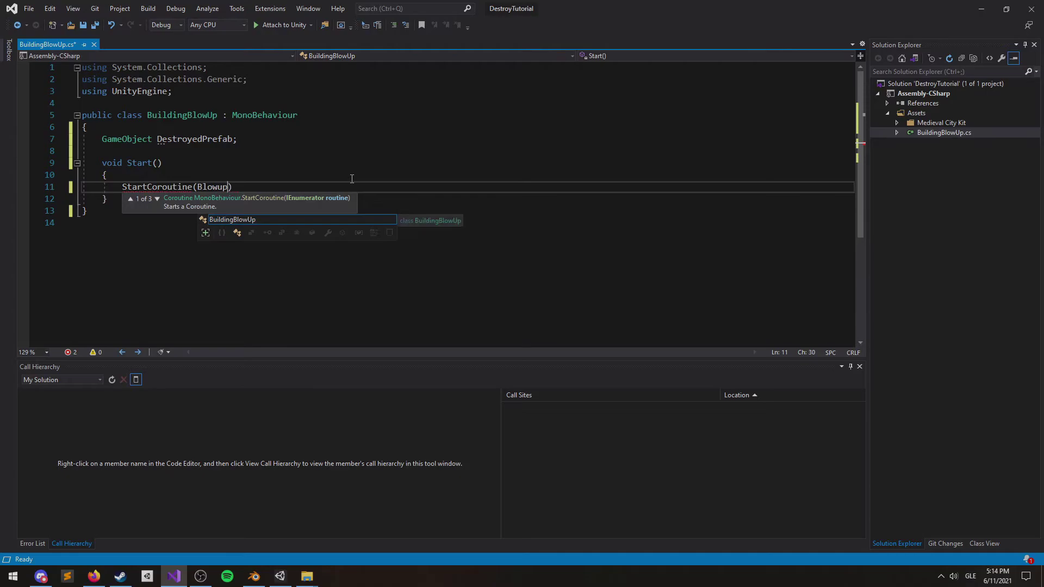
pyautogui.write('());')
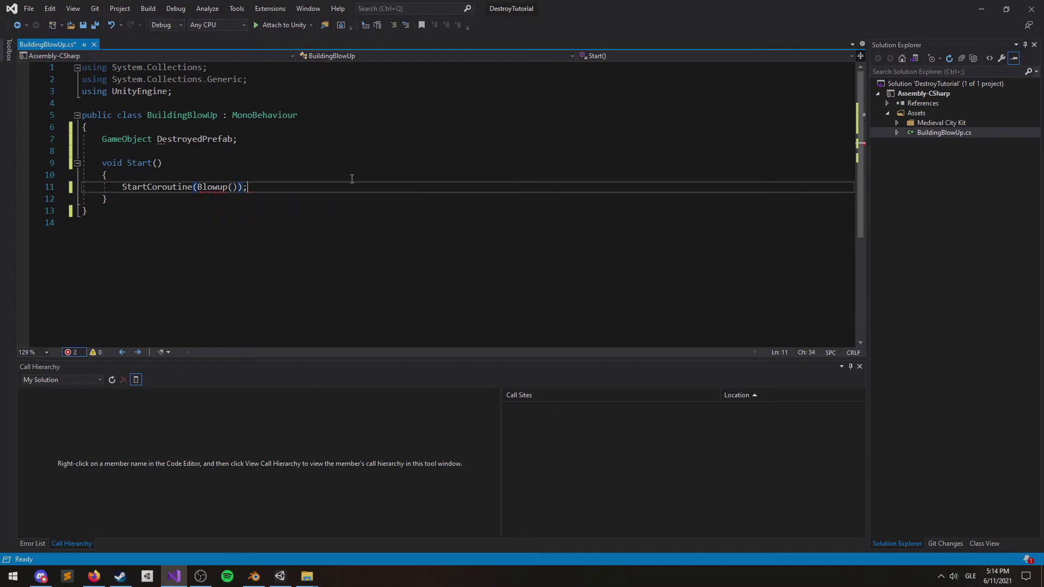
# Create an empty IEnumerator Blowup() method below Start.
pyautogui.press('Down')
pyautogui.press('Return')
pyautogui.press('Return')
pyautogui.write('IEnu')
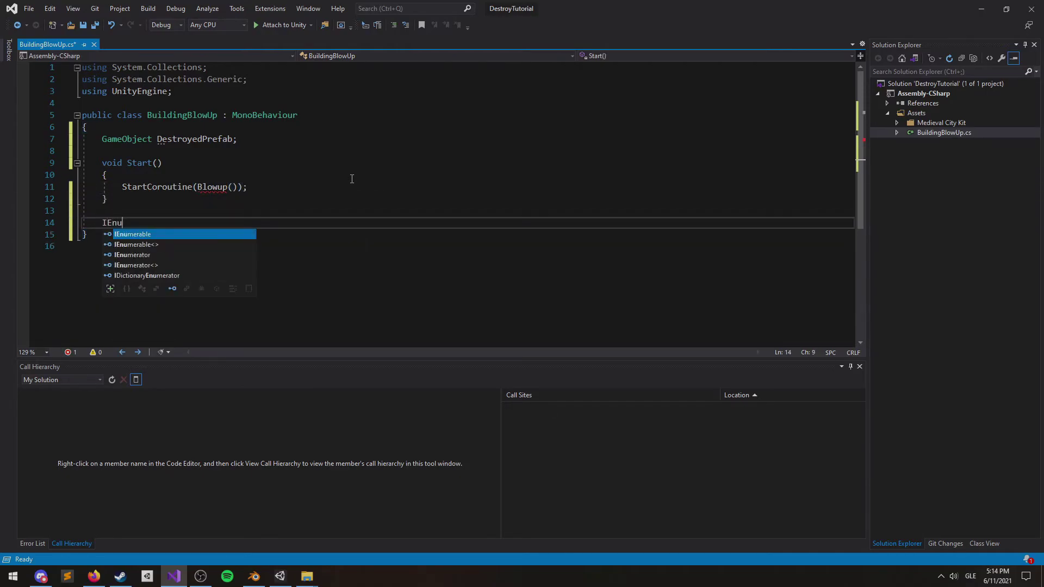
pyautogui.write('merator Blowup() ')
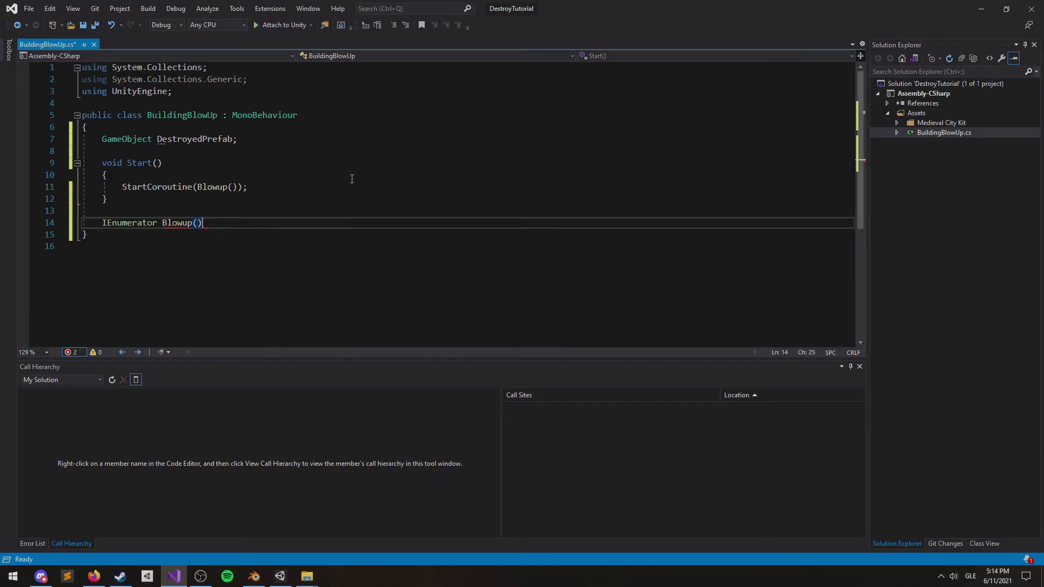
pyautogui.write('{')
pyautogui.press('Return')
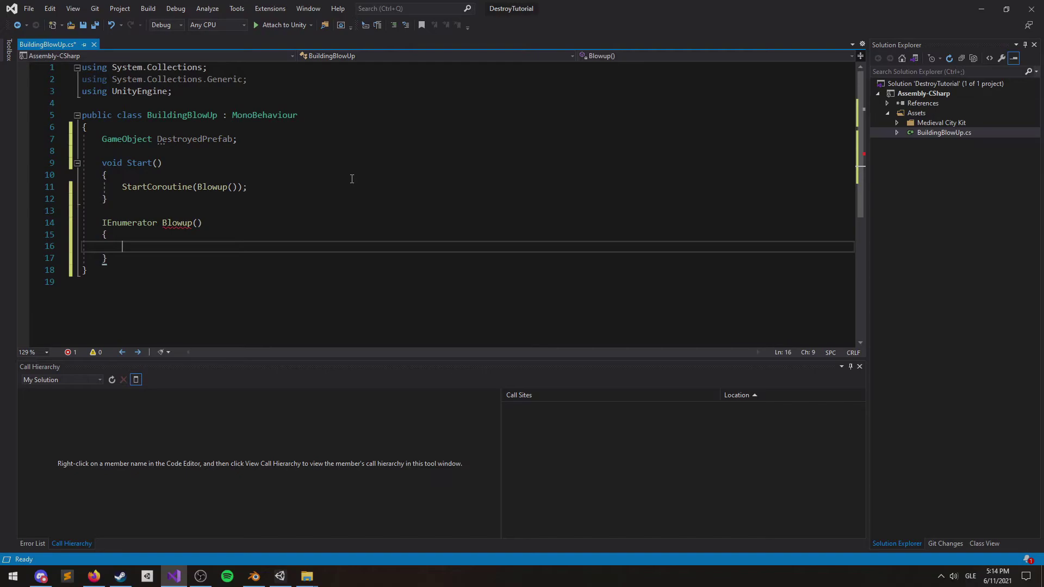
# Make Blowup wait two seconds with yield return new WaitForSeconds(2f);.
pyautogui.write('yield return new wa')
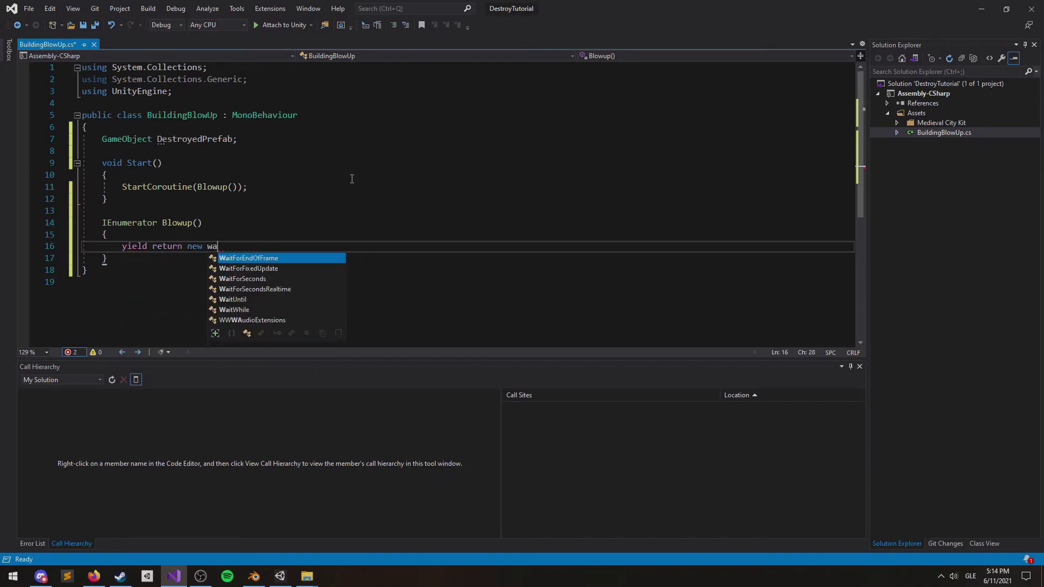
pyautogui.write('itForSeconds(3')
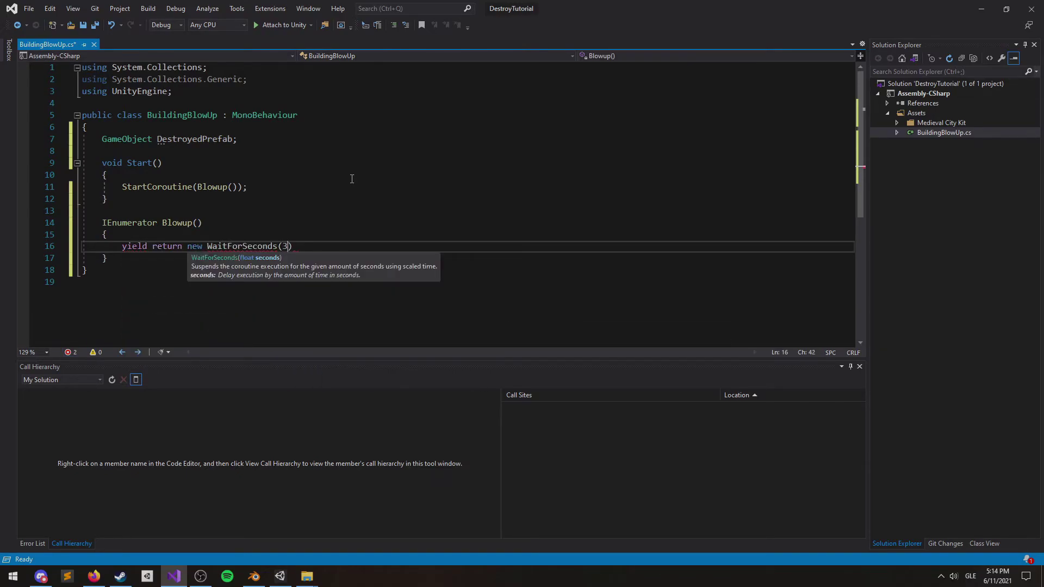
pyautogui.write("f)'")
pyautogui.press('Left')
pyautogui.press('Left')
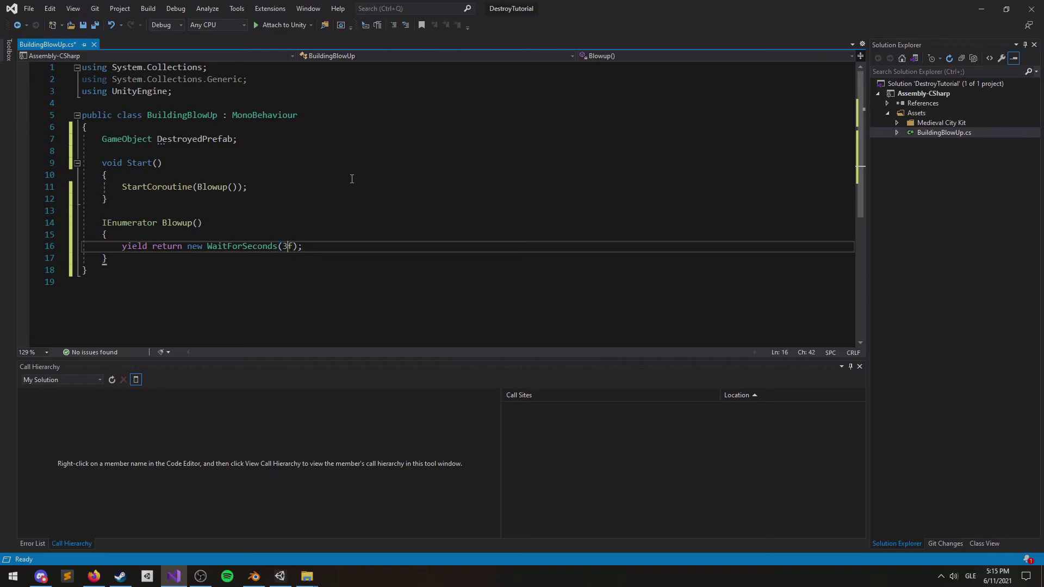
pyautogui.hotkey('shift', 'Left')
pyautogui.write('2')
# Add DestroyedPrefab.SetActive(true); below the wait line in Blowup, separated by a blank line.
pyautogui.press('Up')
pyautogui.press('Up')
pyautogui.press('Down')
pyautogui.press('Down')
pyautogui.press('End')
pyautogui.press('Return')
pyautogui.press('Return')
pyautogui.write('Destr')
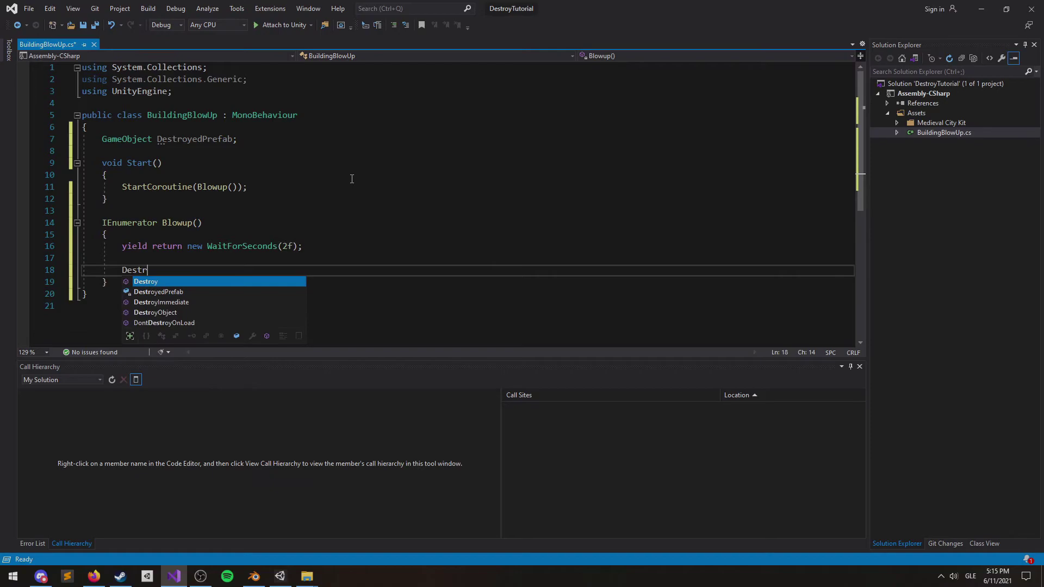
pyautogui.write('oyedPrefab.SetActive')
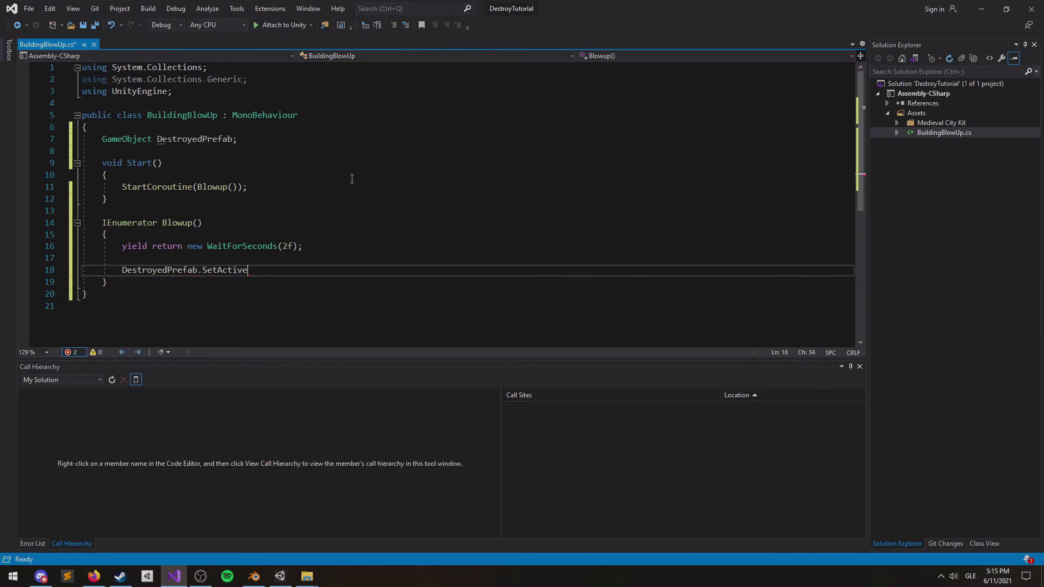
pyautogui.write('(true);')
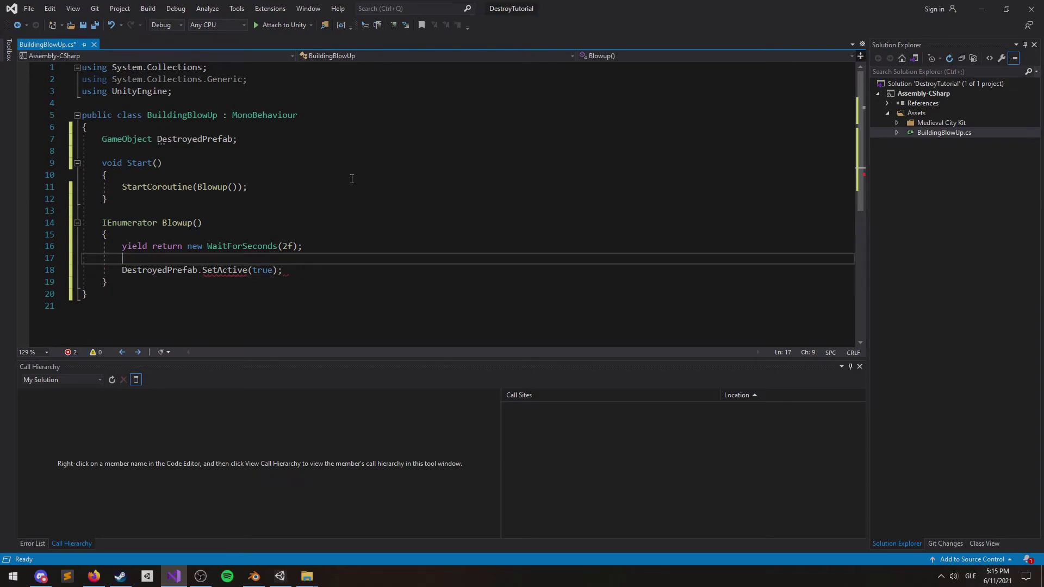
# Insert gameObject.SetActive(false); directly above the DestroyedPrefab activation line.
pyautogui.hotkey('ctrl', 'Return')
pyautogui.write('GameO')
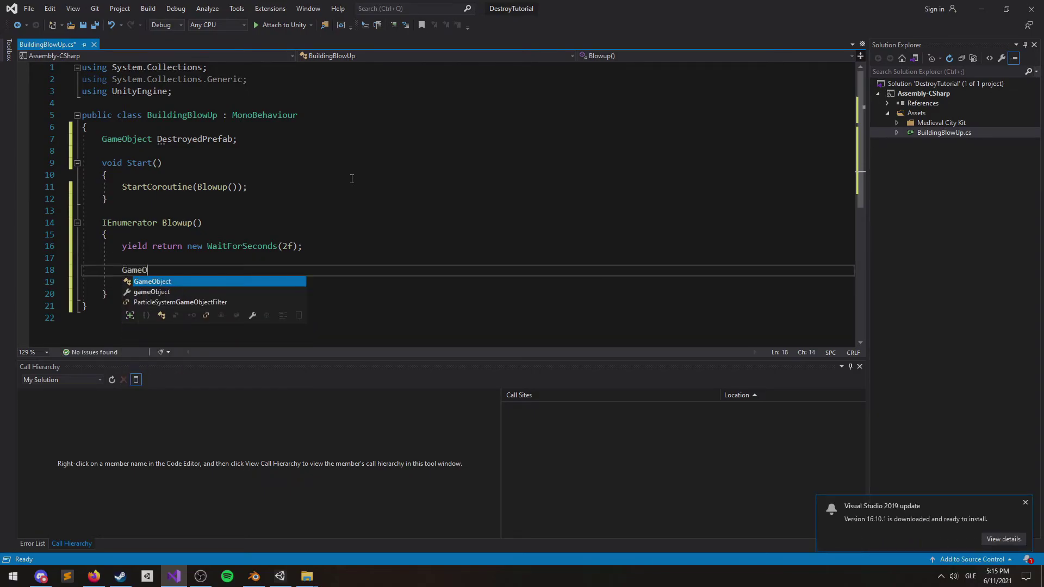
pyautogui.press('Down')
pyautogui.press('Tab')
pyautogui.write('.SetActive(false)')
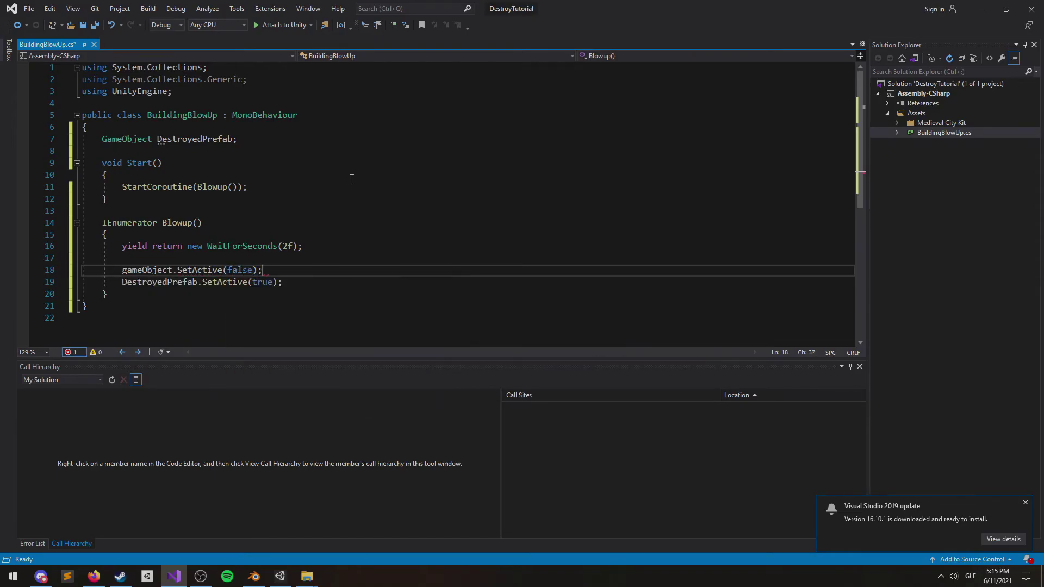
pyautogui.write(';')
# Save the script and put the [SerializeField] attribute on its own line above the DestroyedPrefab field.
pyautogui.press('Up')
pyautogui.press('Up')
pyautogui.press('Up')
pyautogui.press('Up')
pyautogui.press('Up')
pyautogui.press('Up')
pyautogui.press('Up')
pyautogui.press('Up')
pyautogui.press('Up')
pyautogui.press('Up')
pyautogui.press('Up')
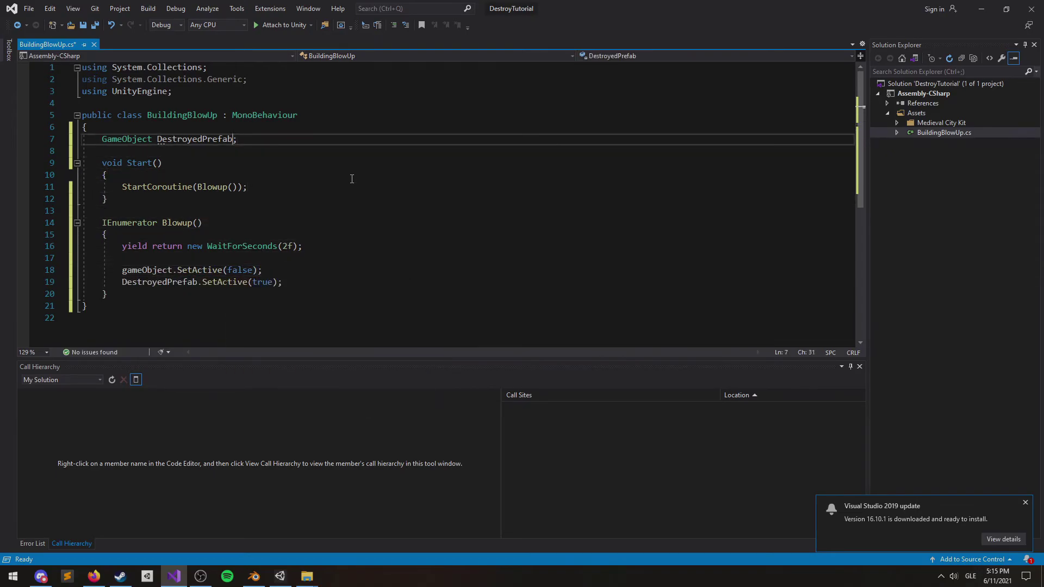
pyautogui.hotkey('ctrl', 's')
pyautogui.hotkey('ctrl', 'Return')
pyautogui.write('[SerializeField]')
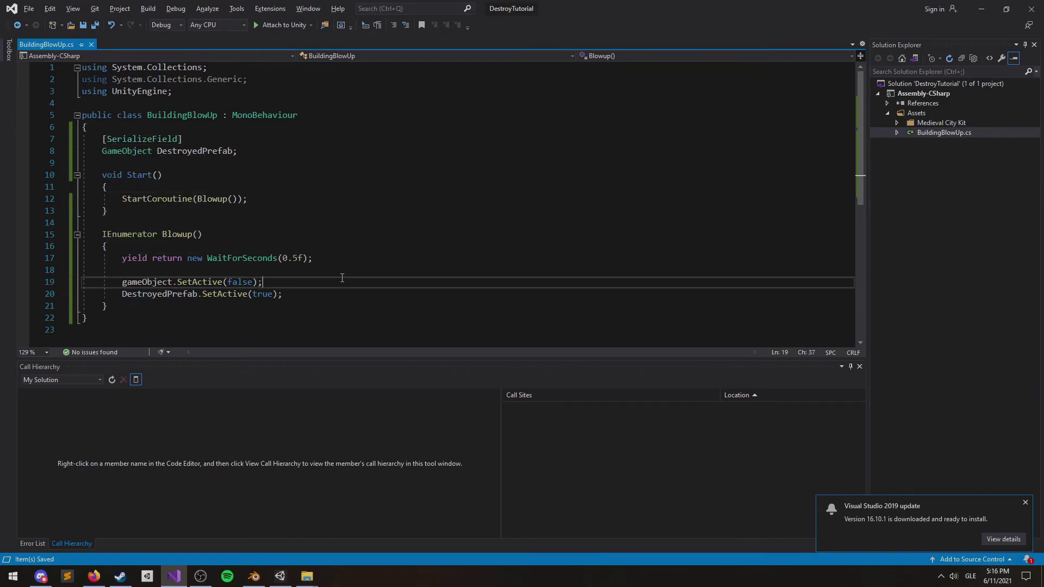
# Insert DestroyedPrefab.transform.SetParent(null); between the two SetActive lines and save the script.
pyautogui.press('Return')
pyautogui.press('Down')
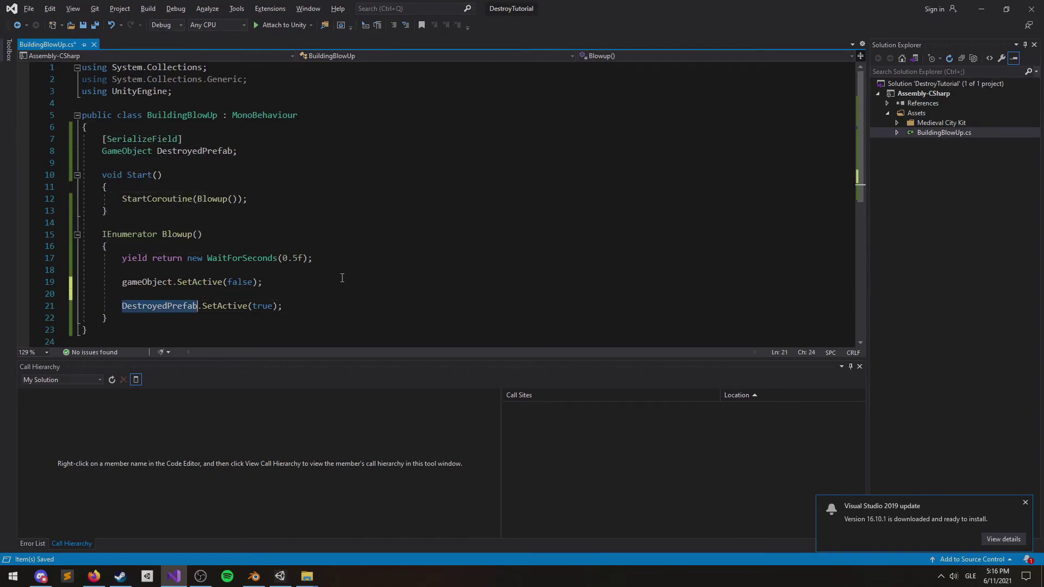
pyautogui.press('Up')
pyautogui.write('DestroyedPrefab.set')
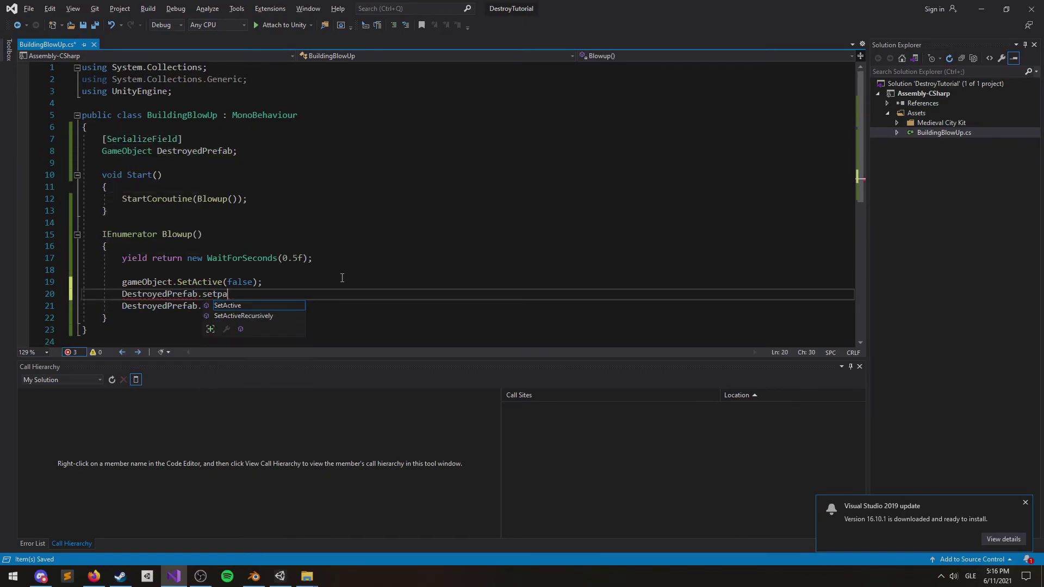
pyautogui.press('BackSpace')
pyautogui.press('BackSpace')
pyautogui.press('BackSpace')
pyautogui.write('transform.')
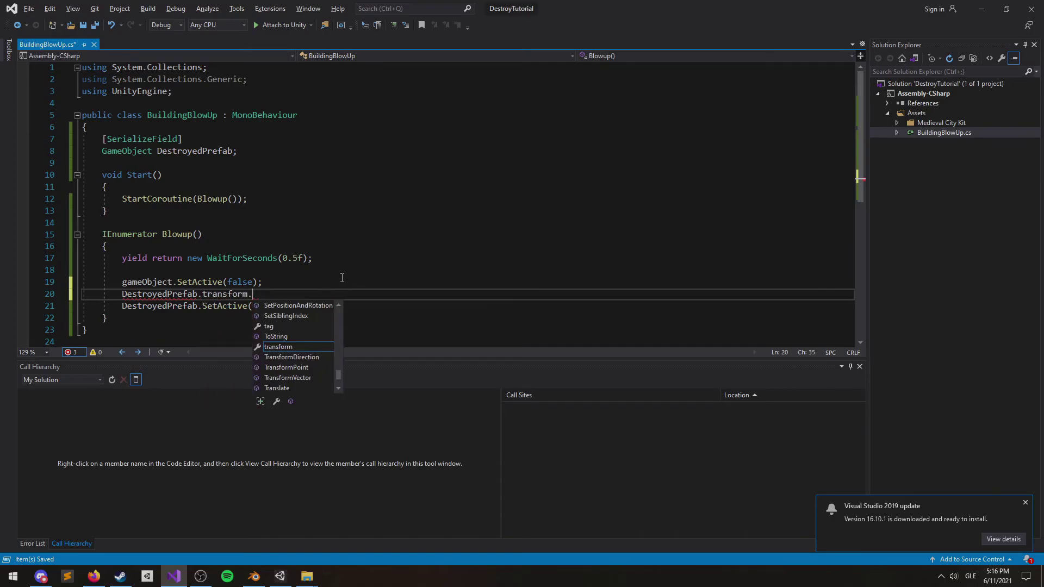
pyautogui.write('SetParent(null);')
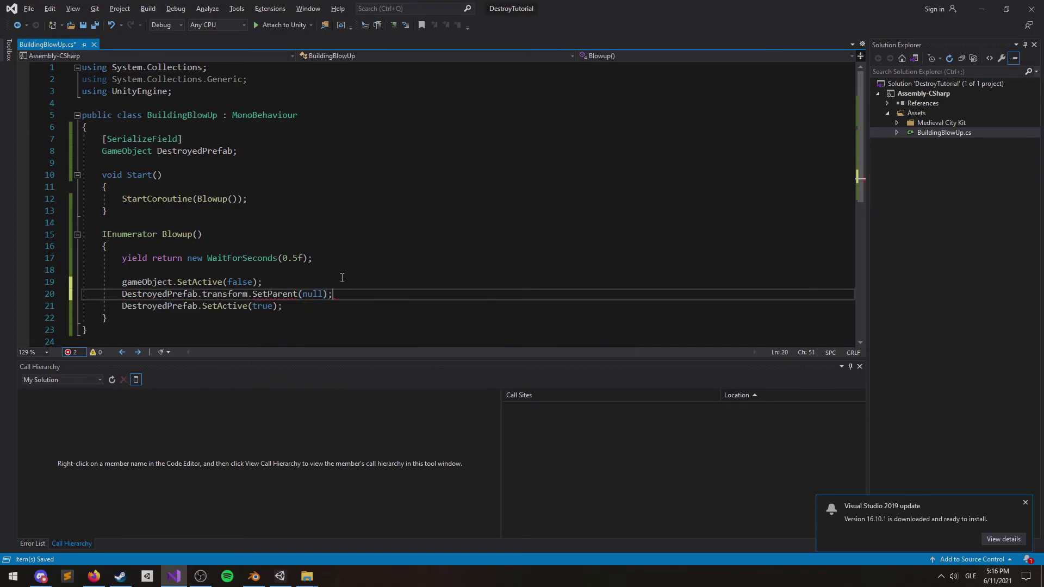
pyautogui.hotkey('ctrl', 's')
# Switch to Unity, play the scene to watch house04 get replaced by its collapsing pieces, stop it and clear the selection.
pyautogui.hotkey('alt', 'Tab')
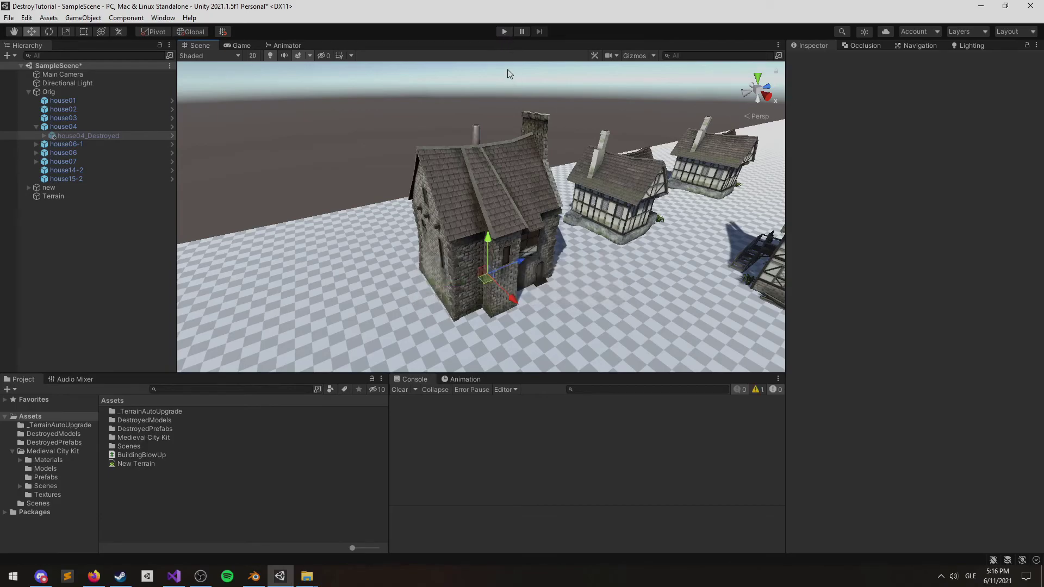
pyautogui.click(503, 31)
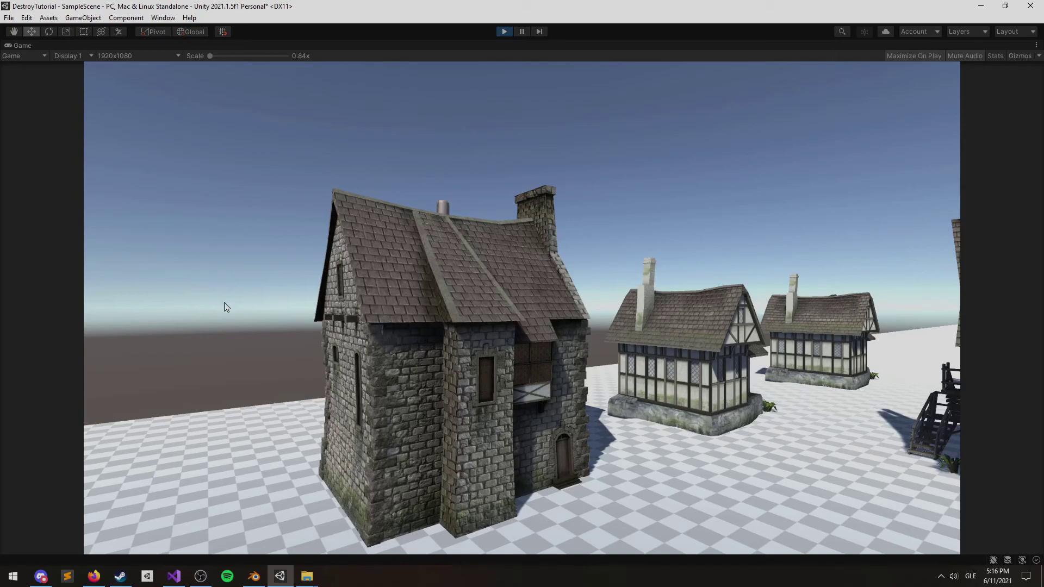
pyautogui.press('space')
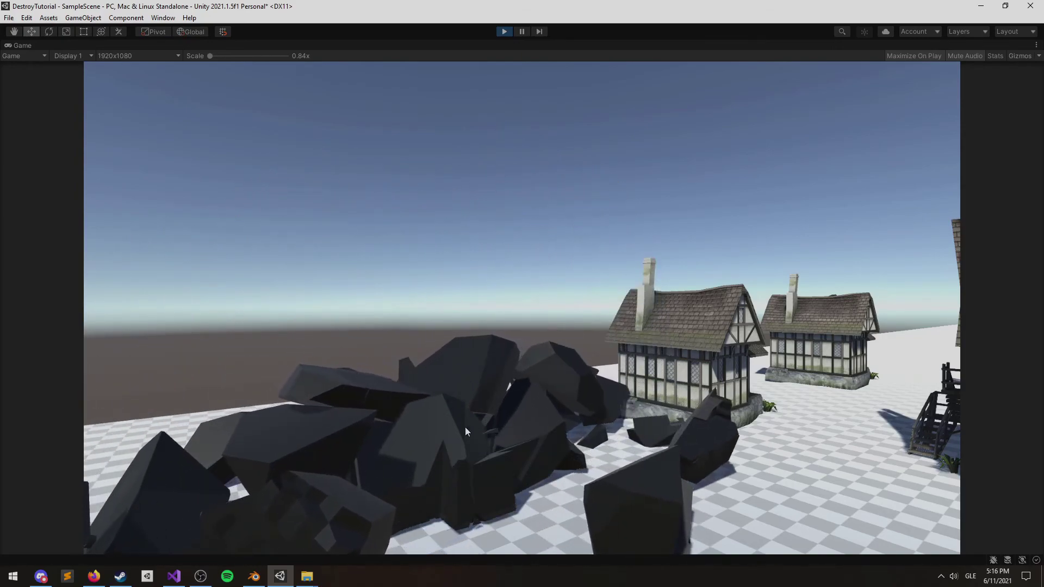
pyautogui.click(505, 31)
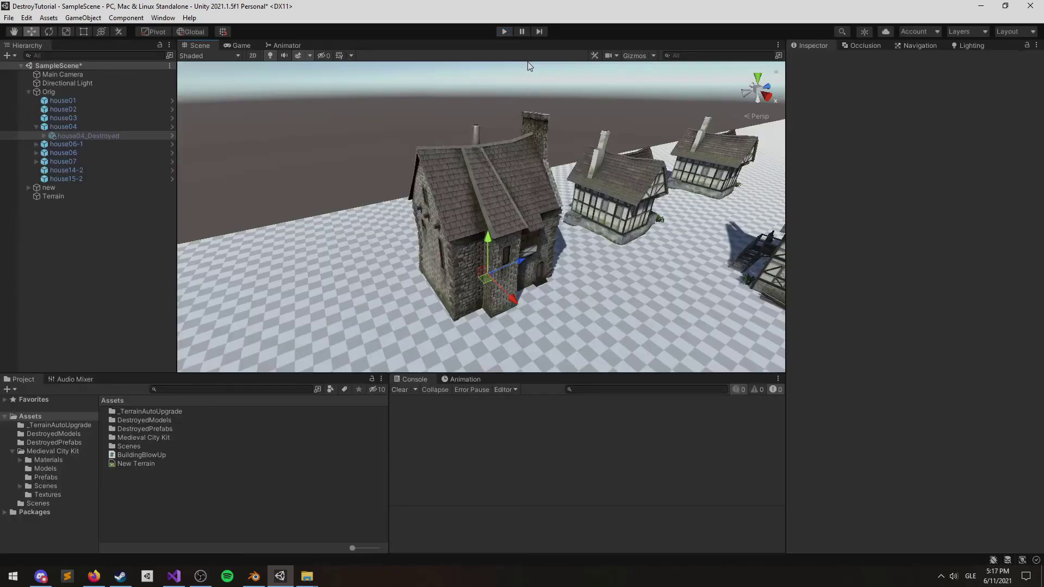
pyautogui.click(96, 250)
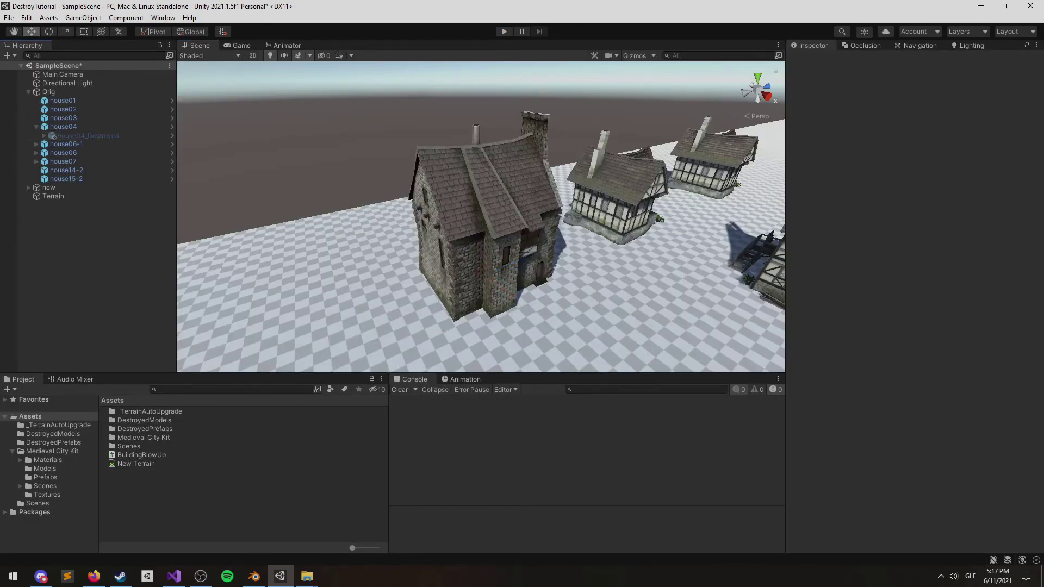